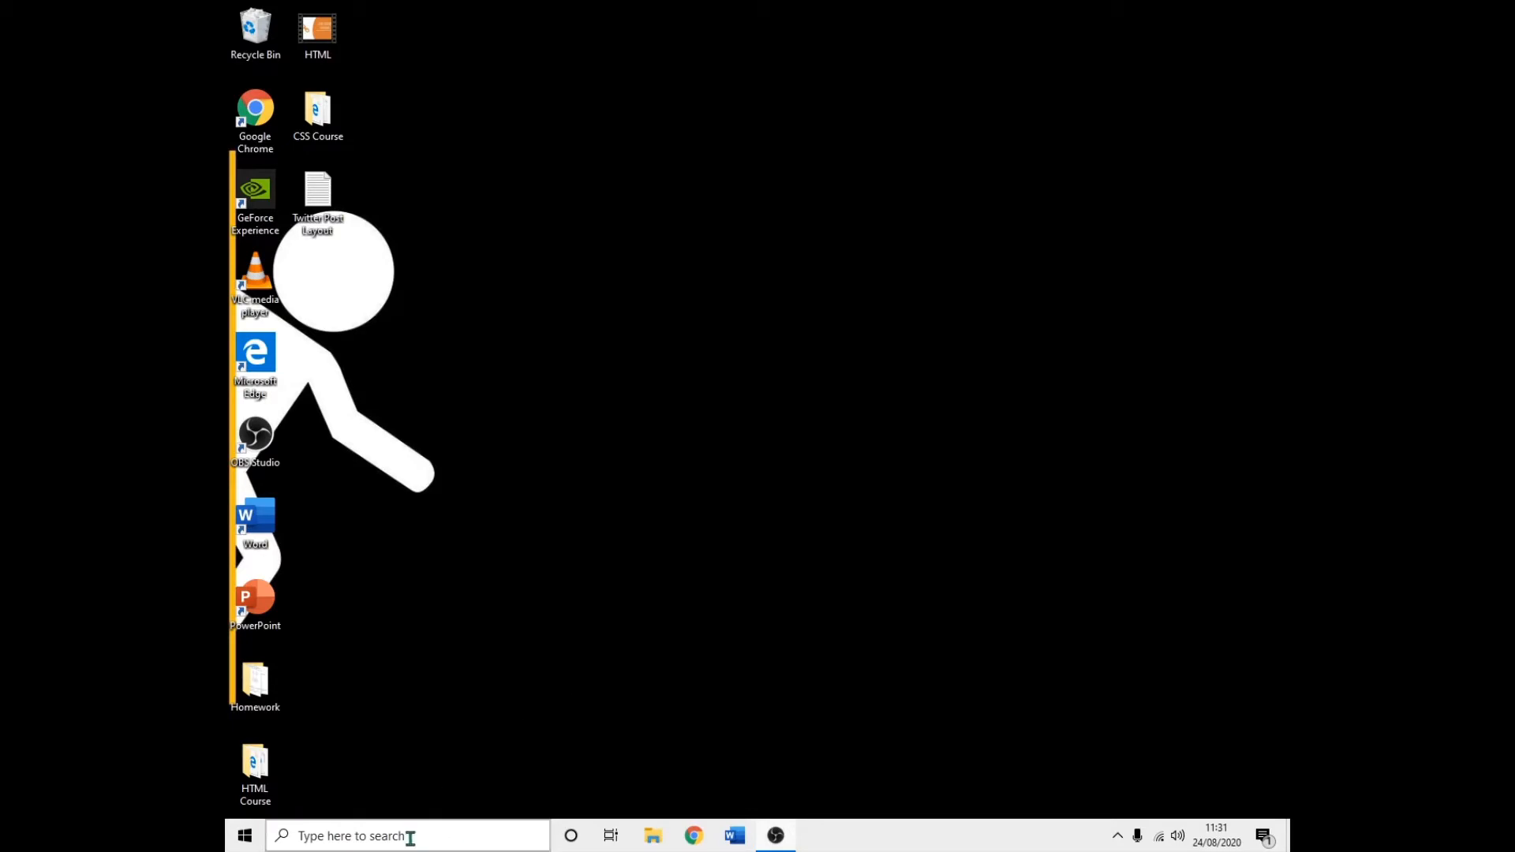
Search Windows for the Video editor app and launch it.
left_click(369, 843)
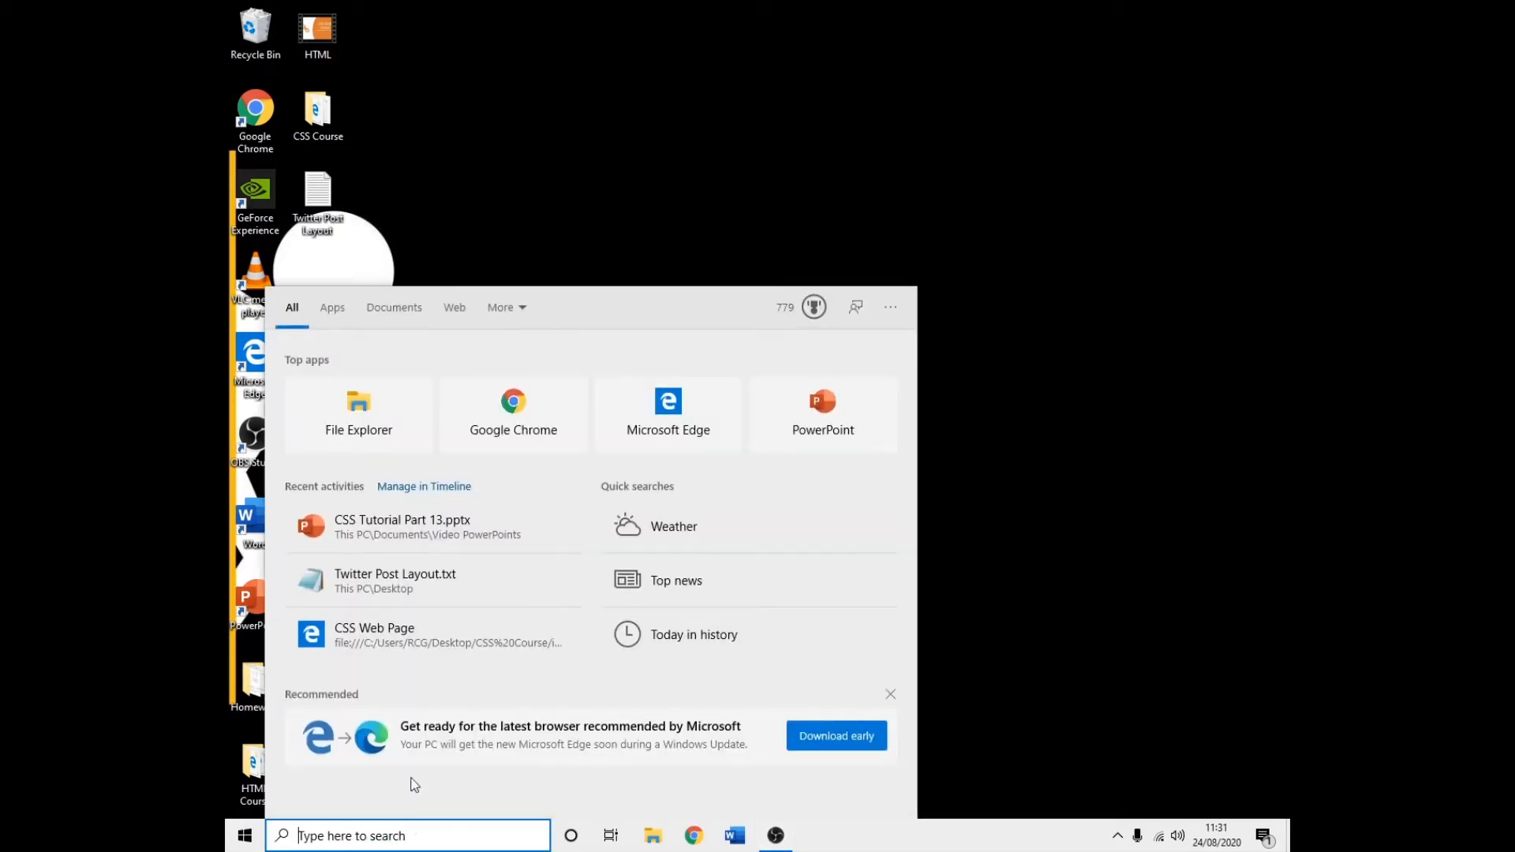
type("vide")
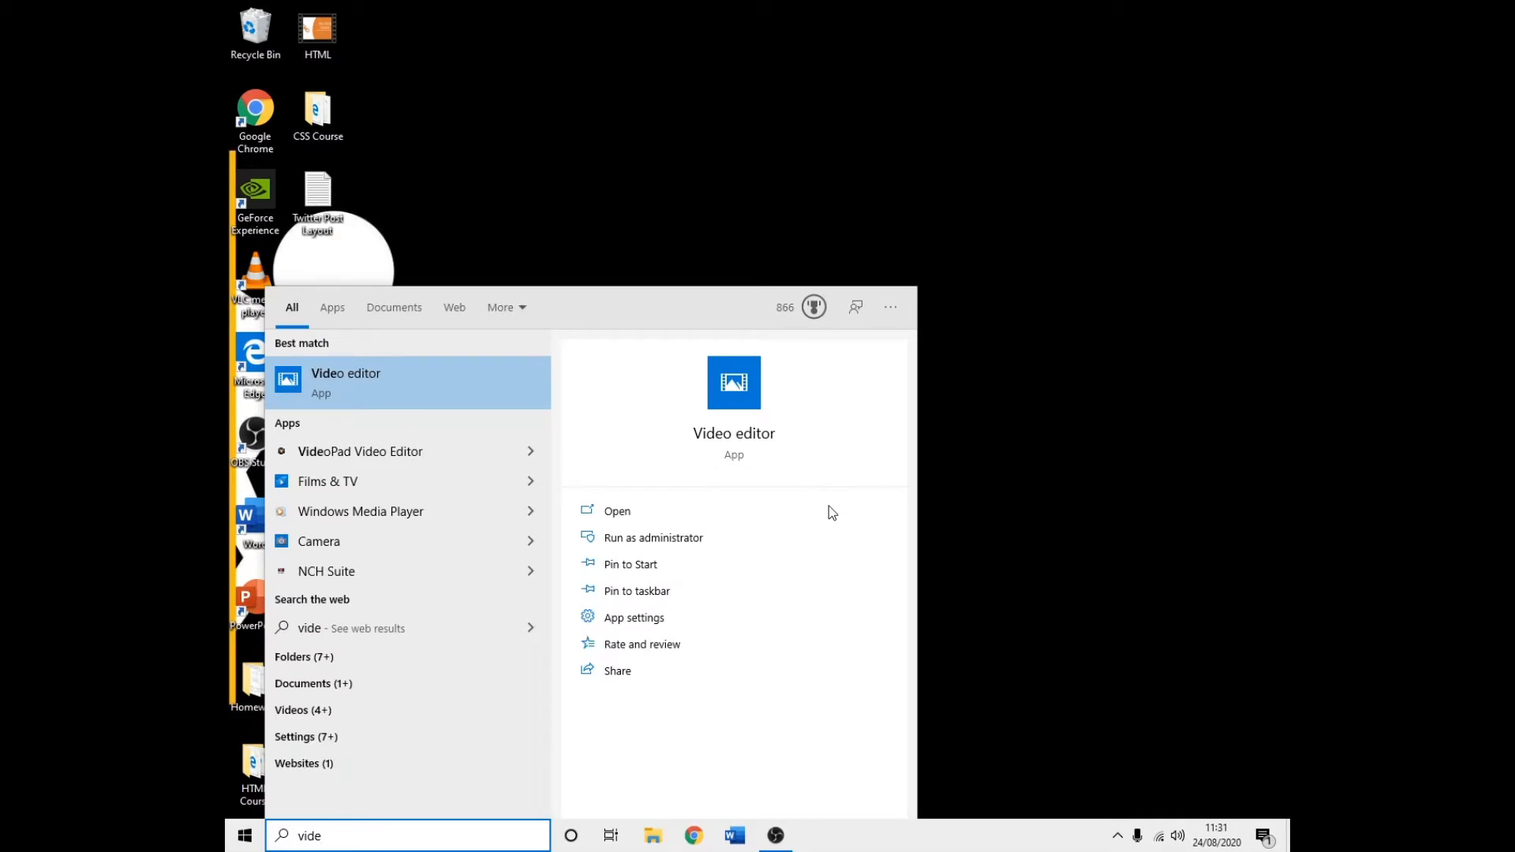
key("Return")
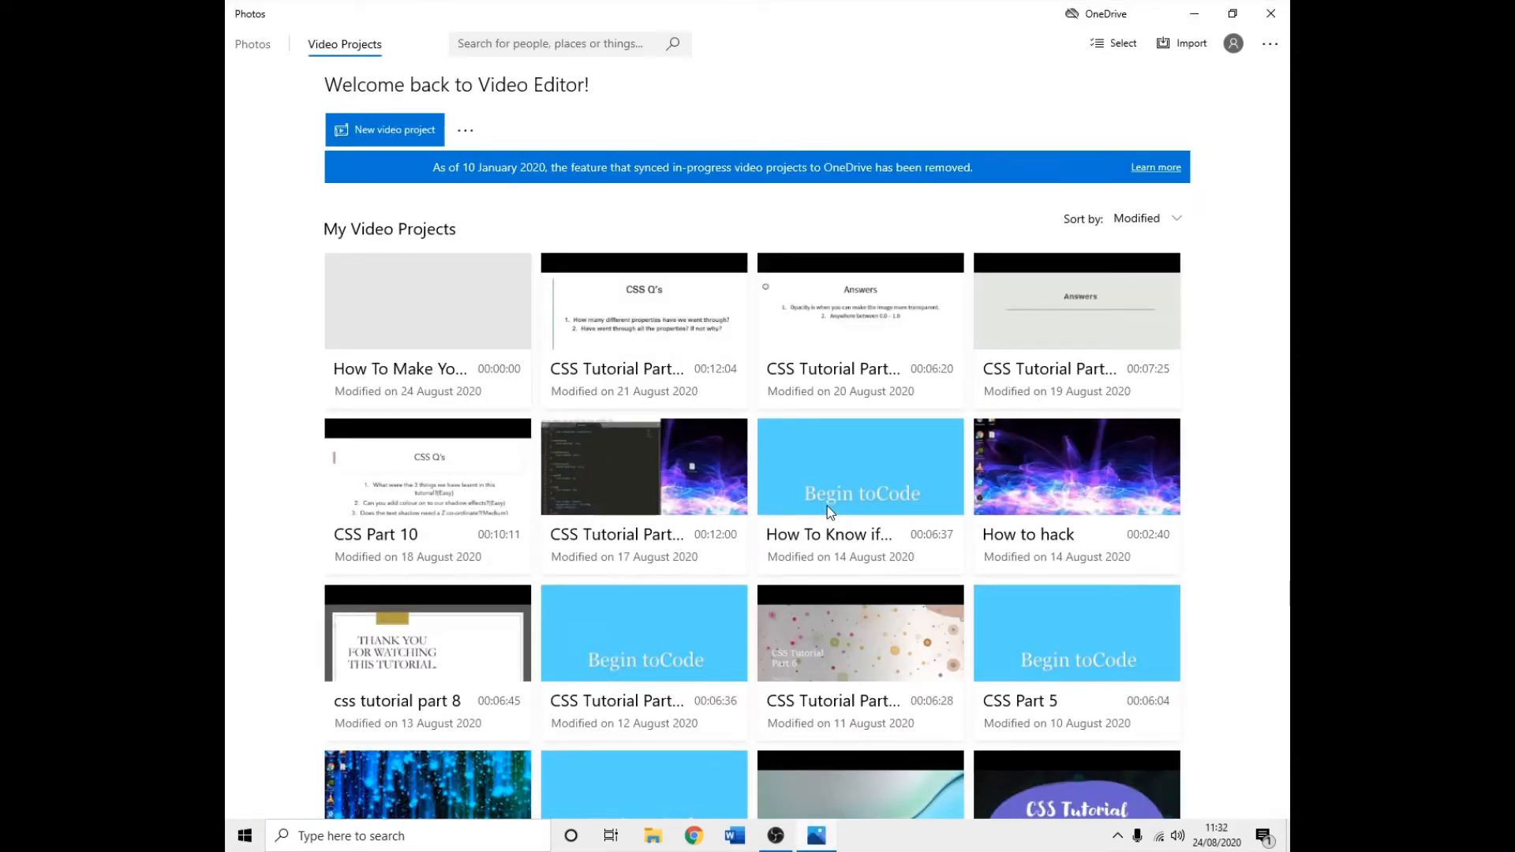
Open the existing video project "How To Make Your Monitor your Main Display" from My Video Projects.
scroll(770, 680, "down", 5)
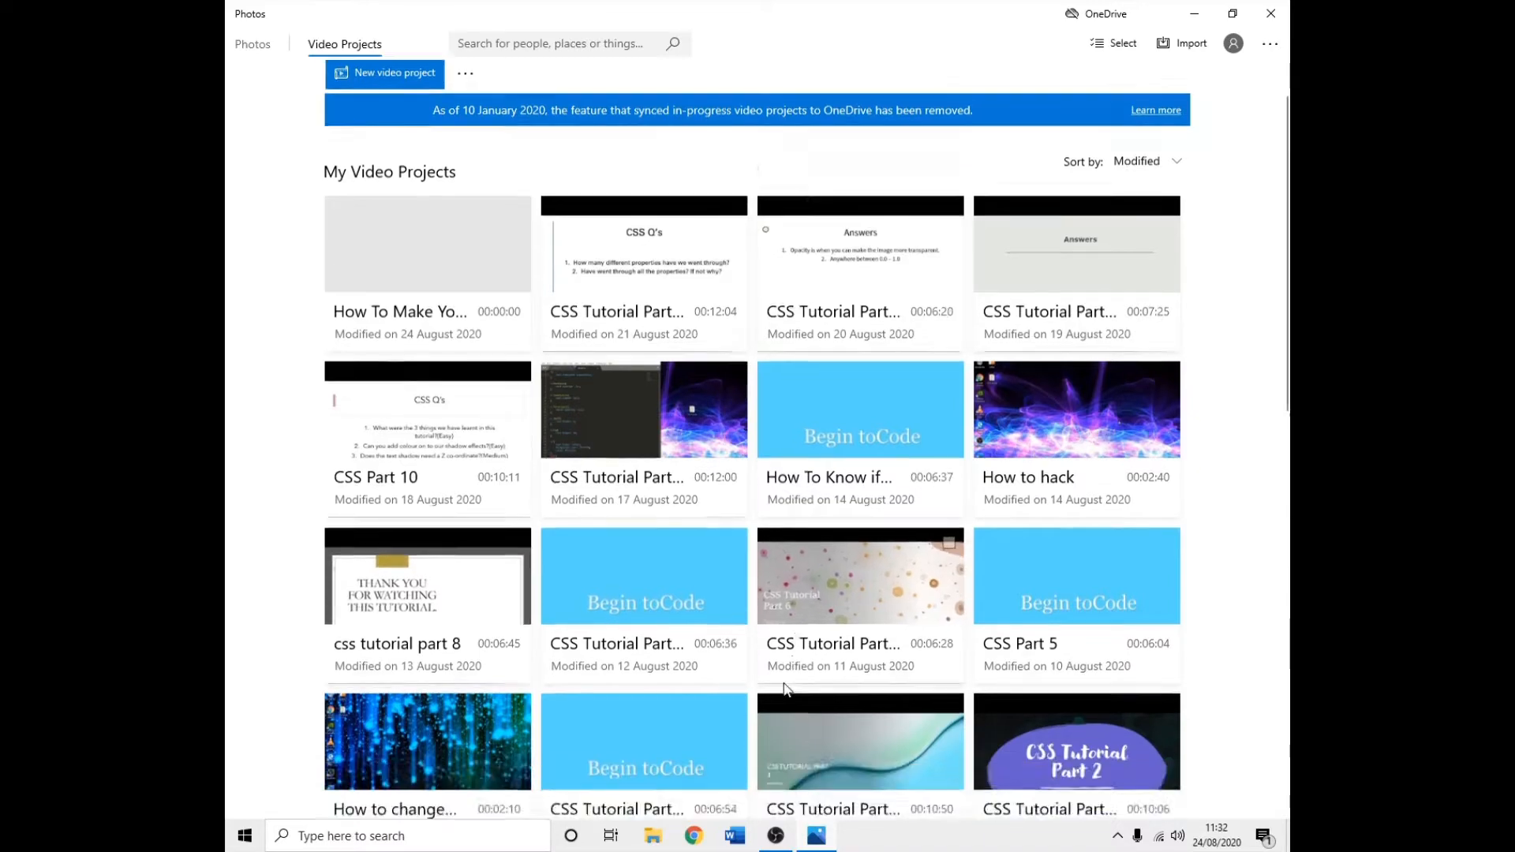
scroll(717, 710, "down", 5)
scroll(694, 666, "up", 15)
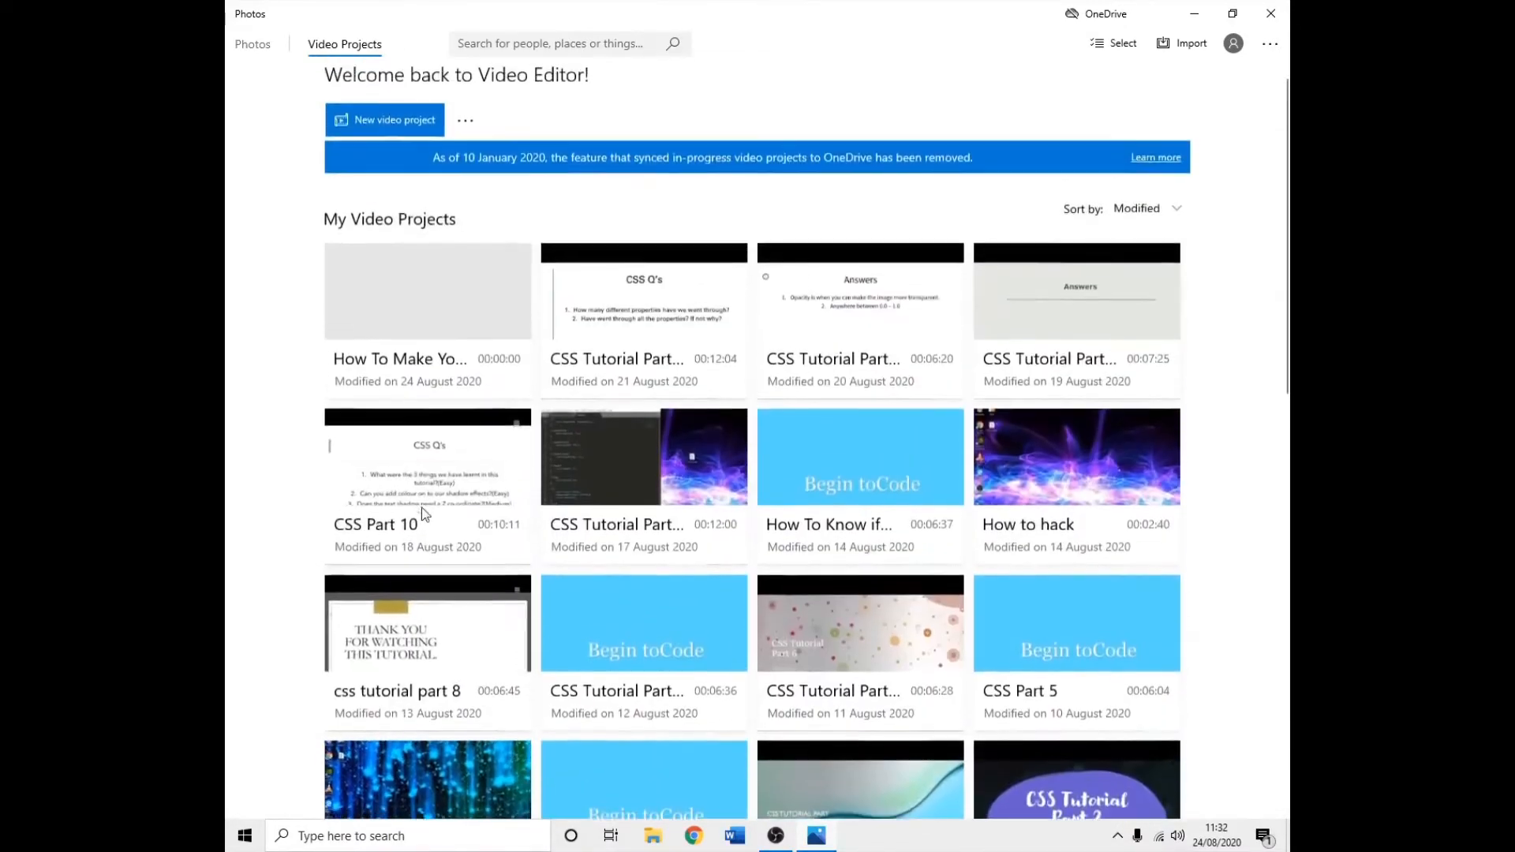
left_click(426, 332)
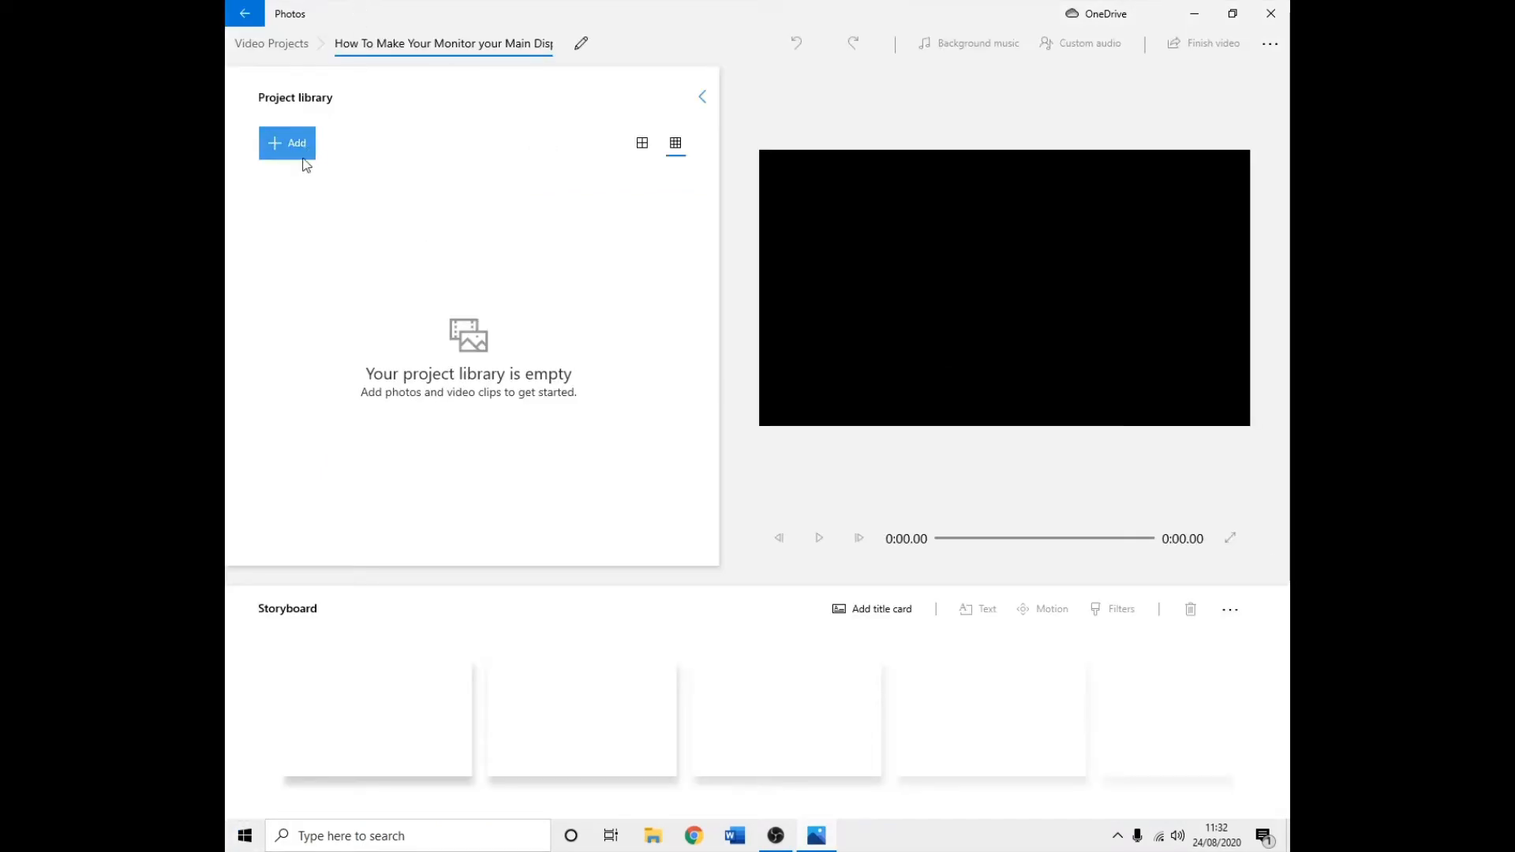
left_click(305, 148)
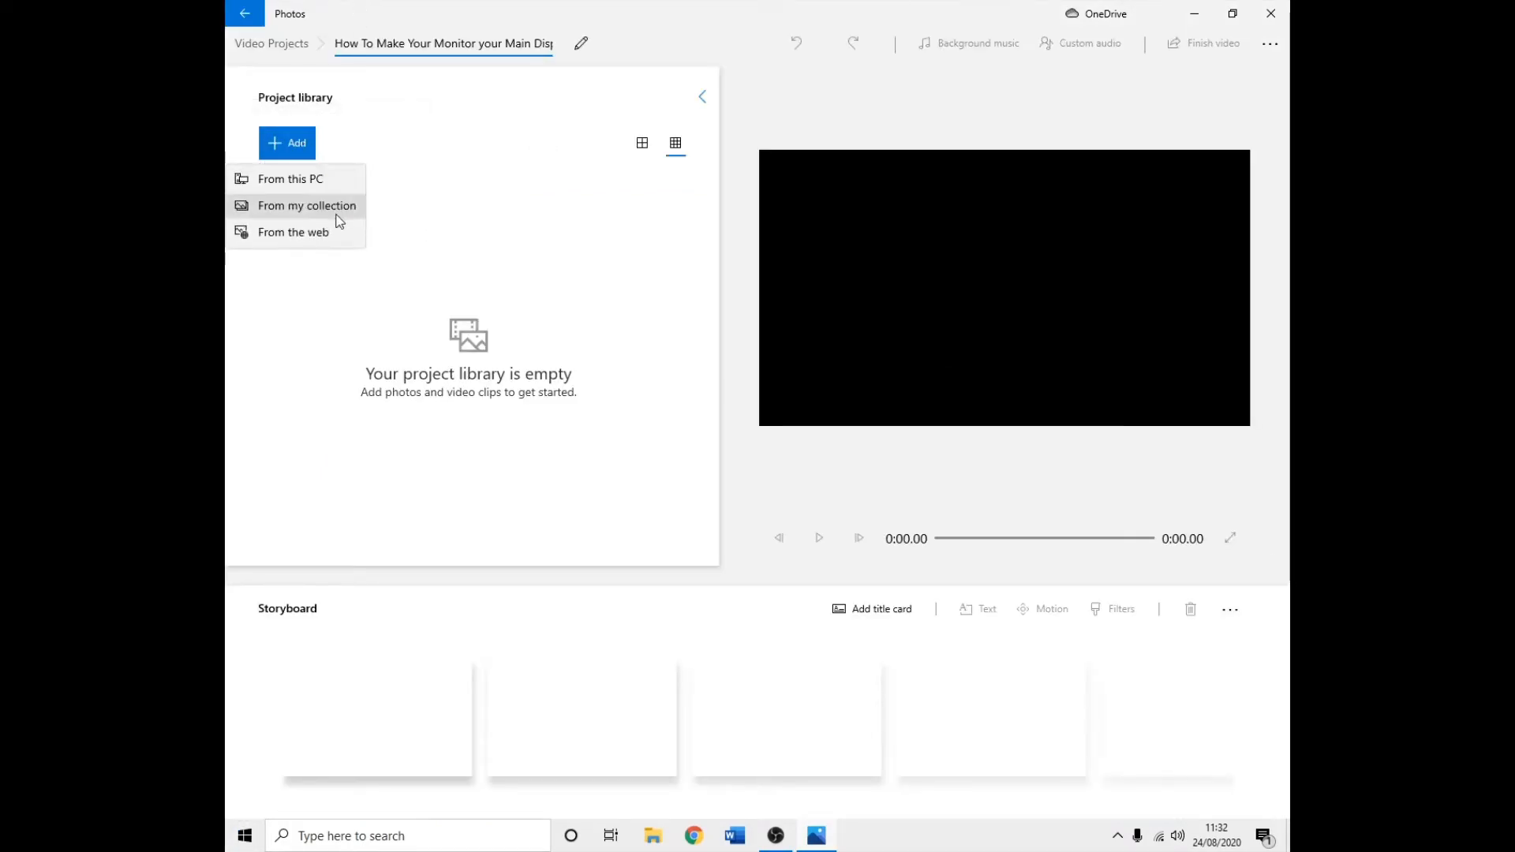
left_click(337, 192)
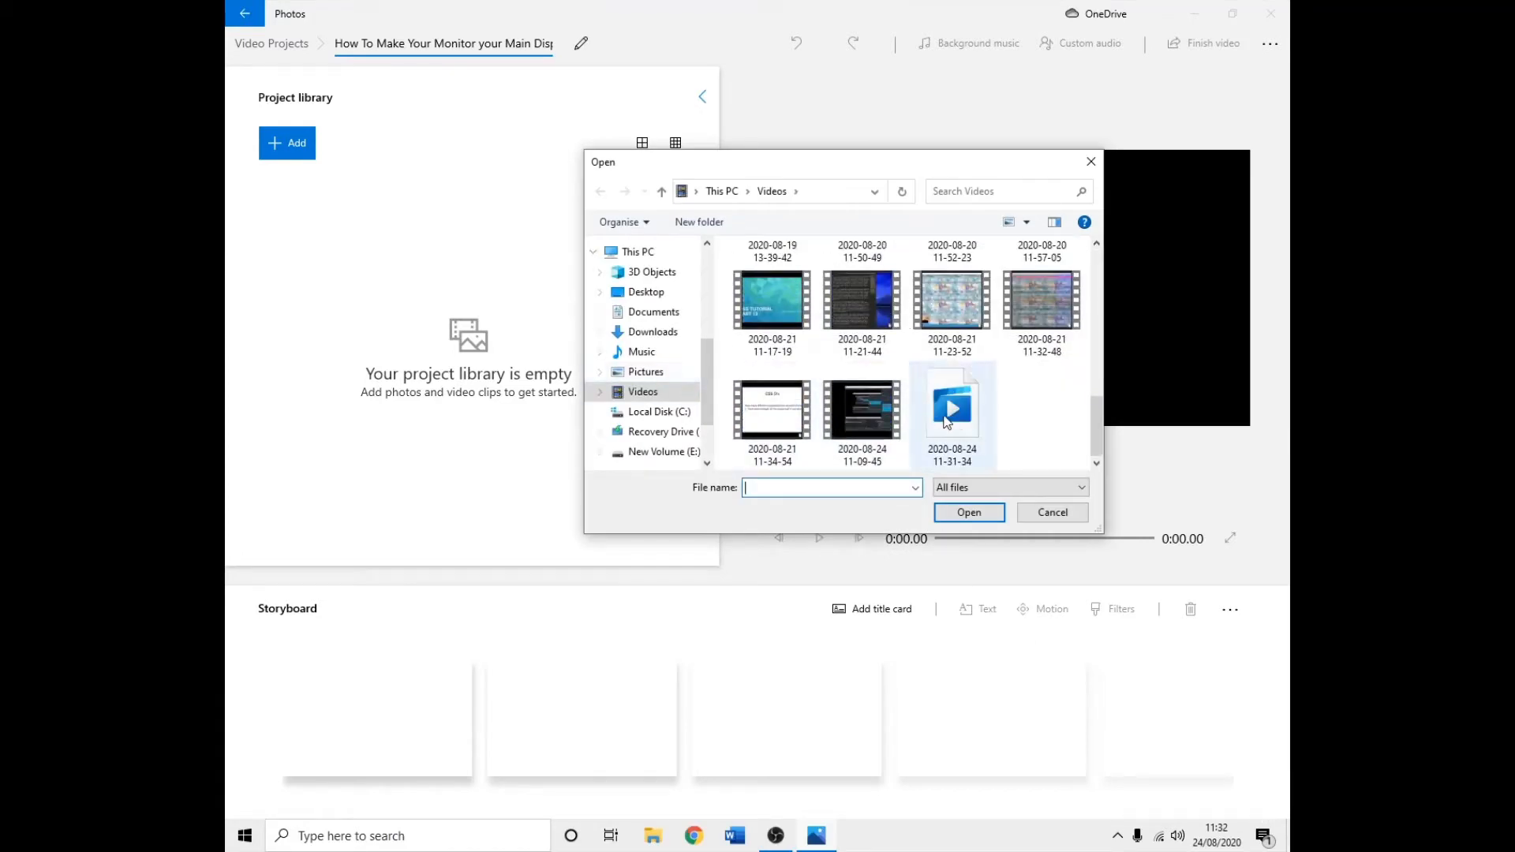
left_click(947, 421)
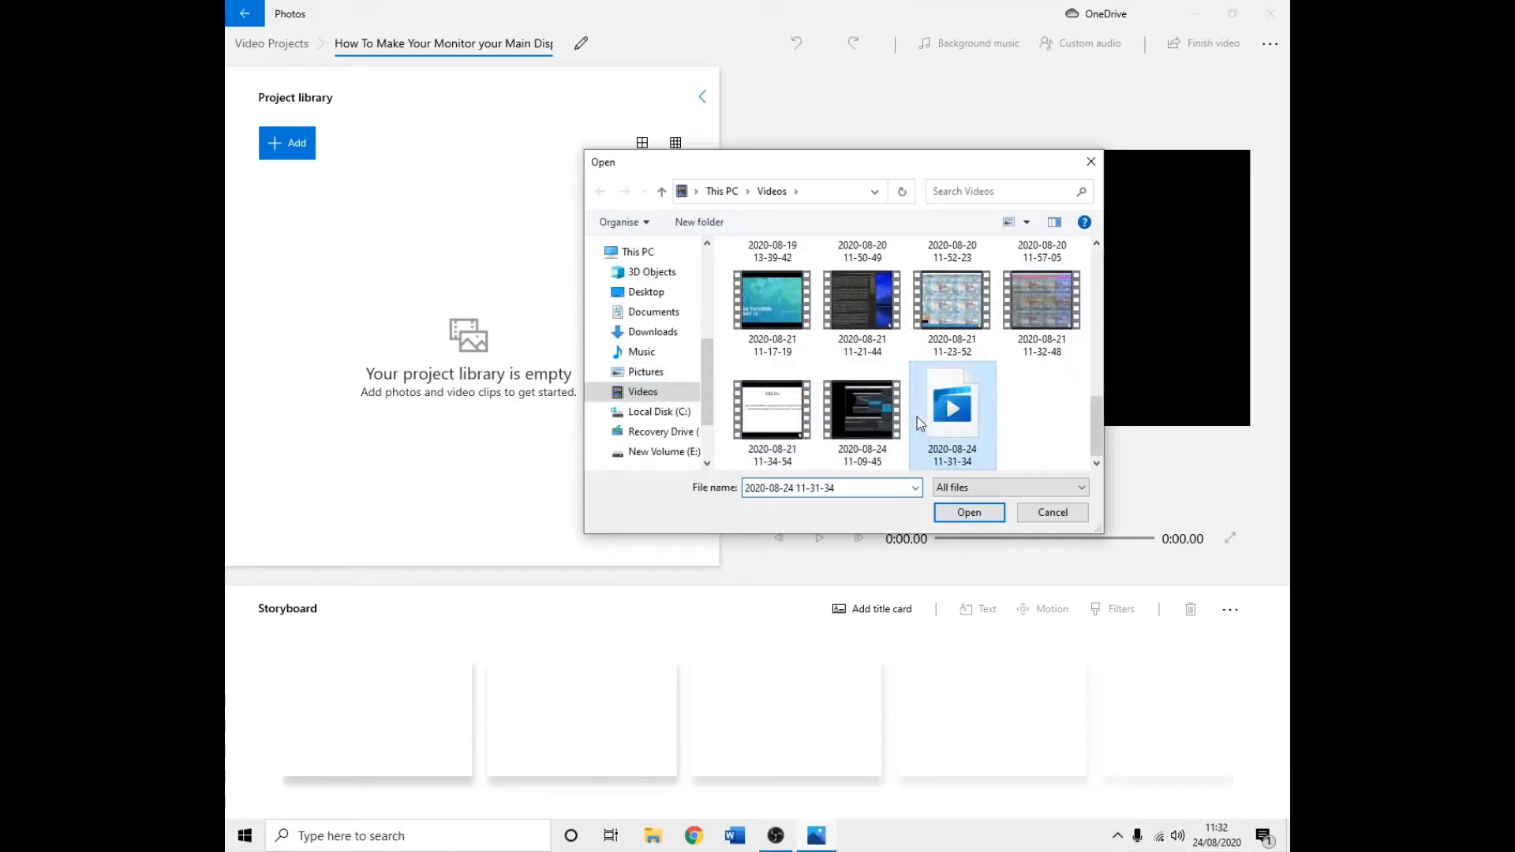
left_click(958, 515)
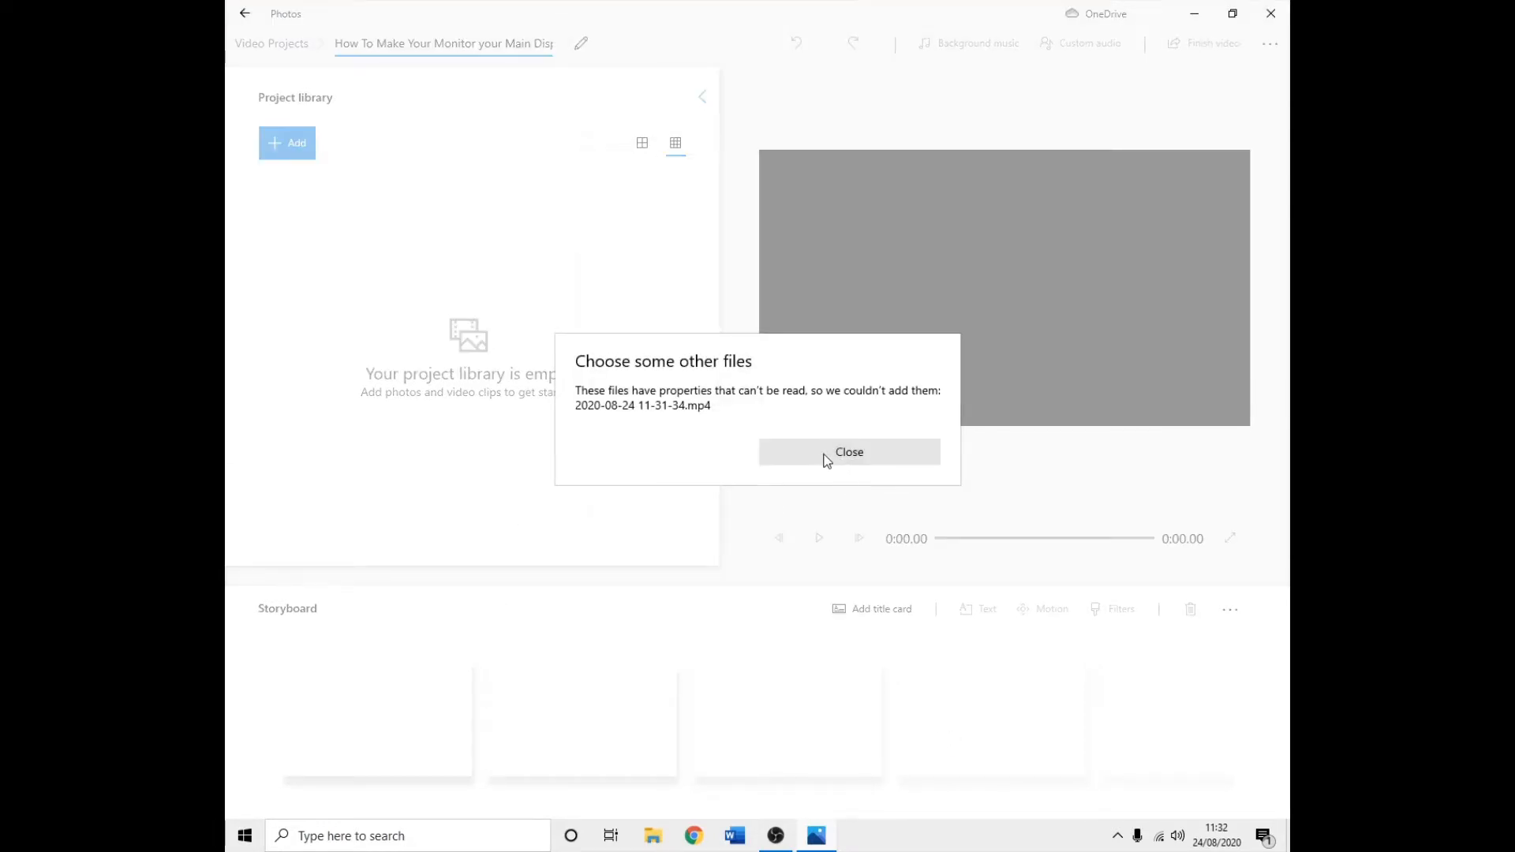
left_click(826, 456)
left_click(291, 145)
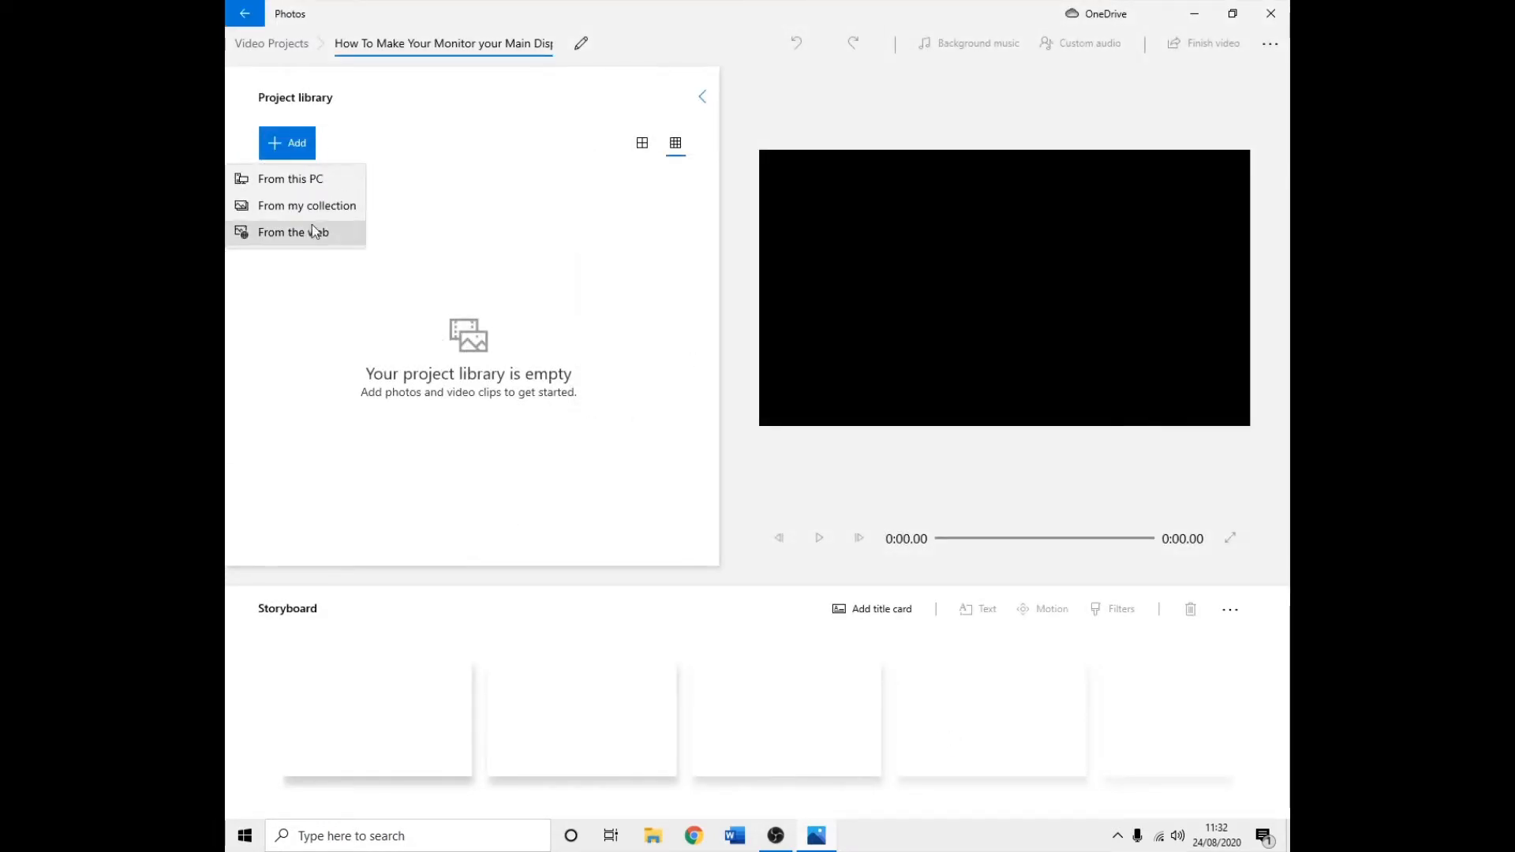
left_click(290, 178)
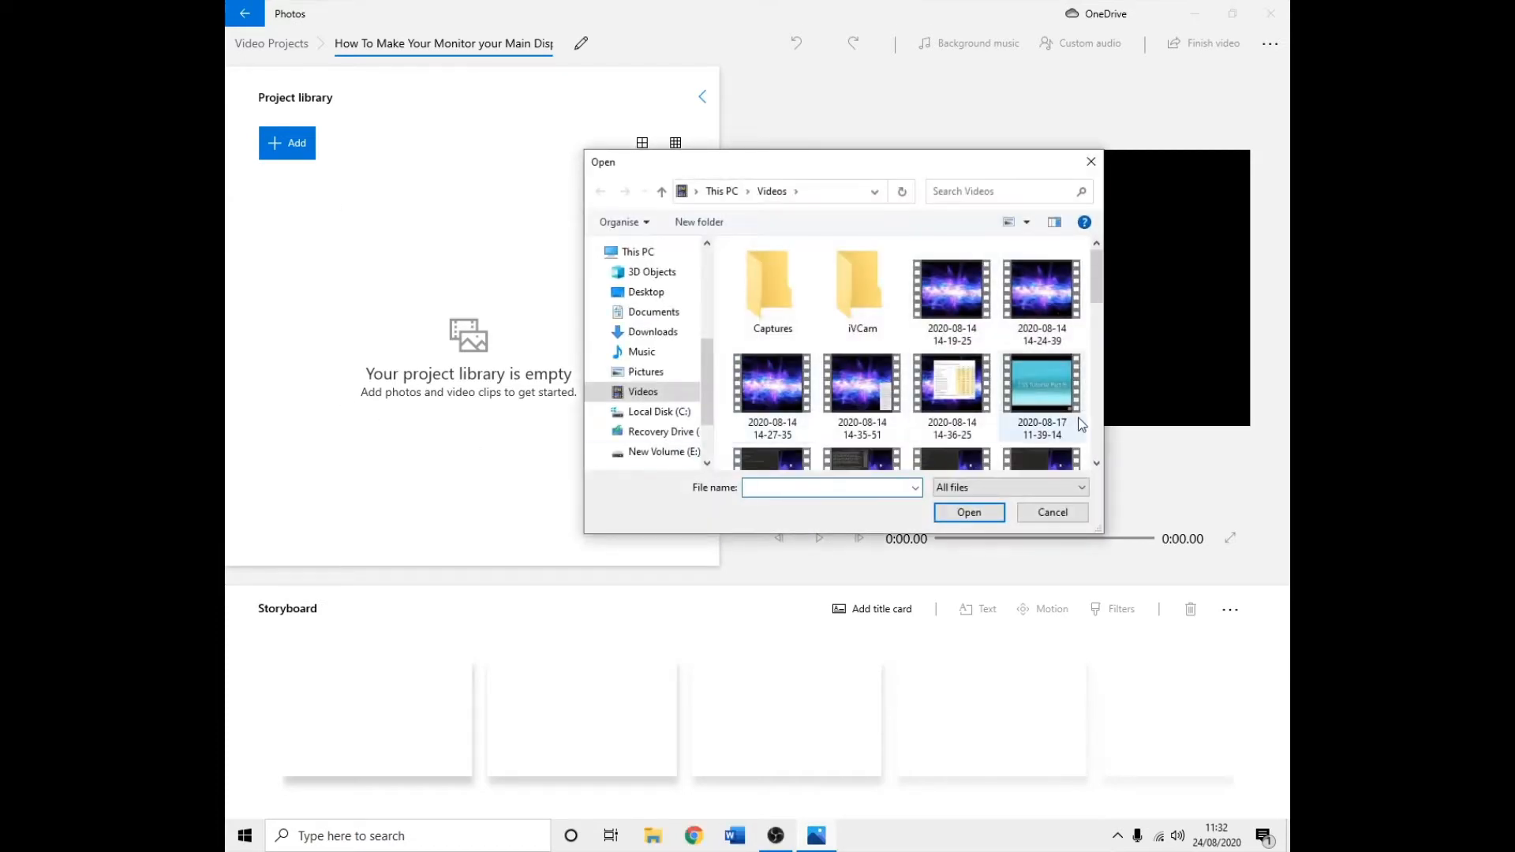
scroll(1081, 425, "down", 5)
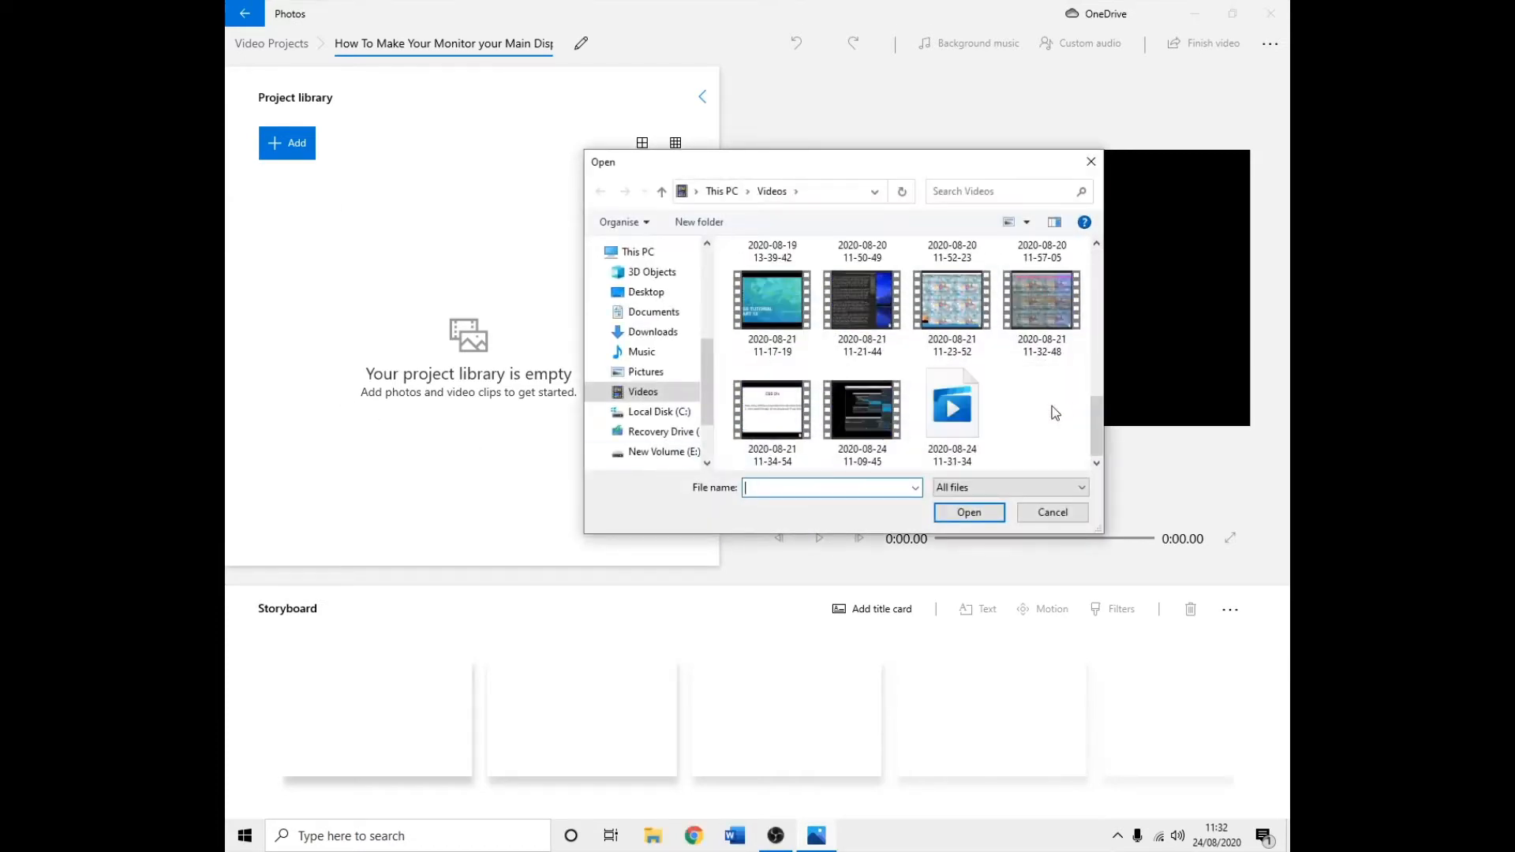
left_click(882, 430)
left_click(969, 513)
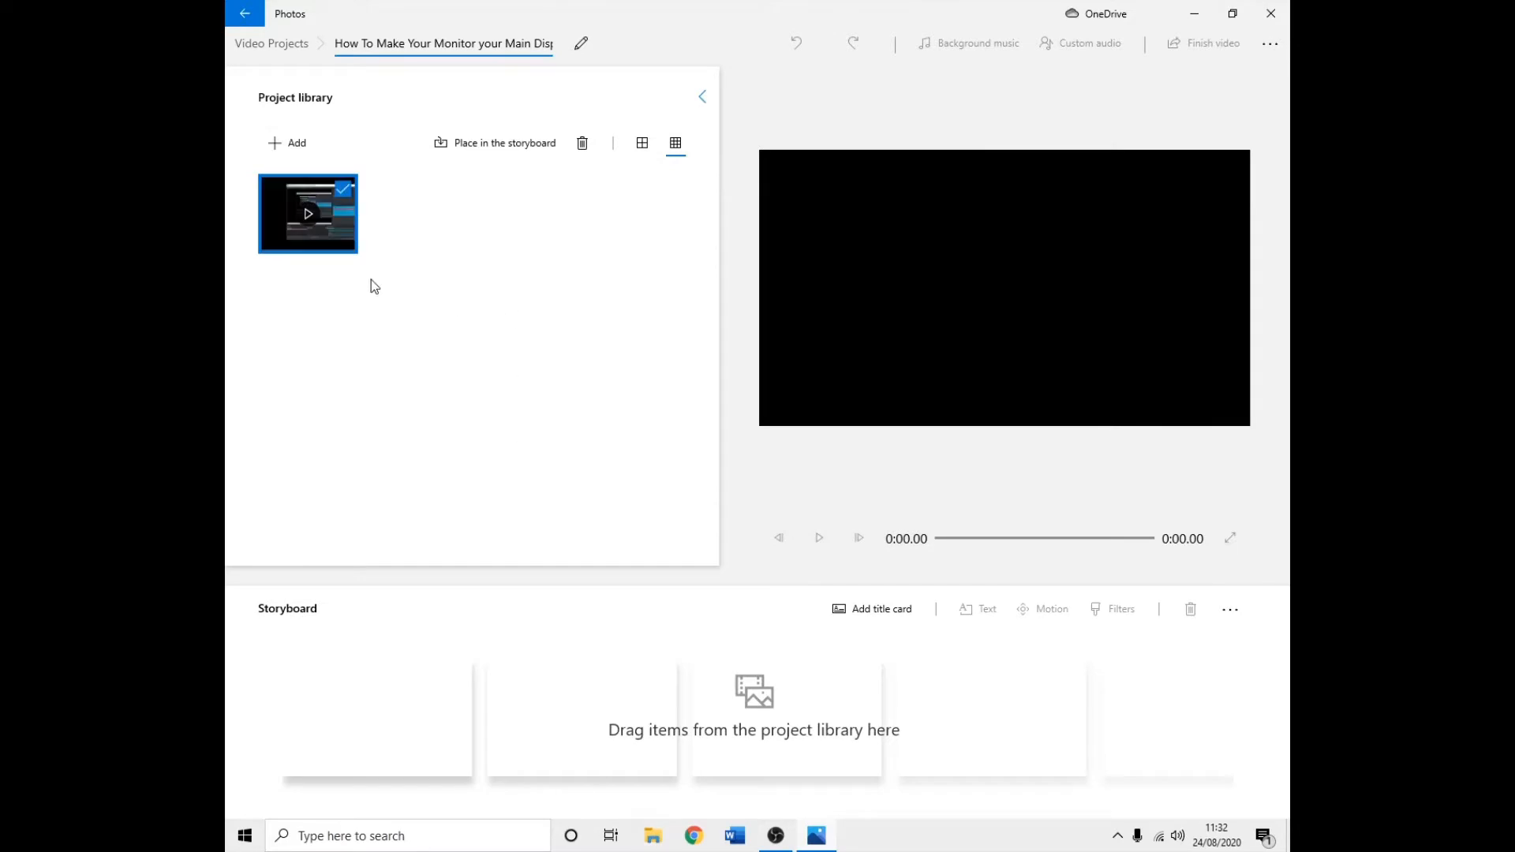
left_click_drag(339, 214, 396, 764)
Start adding more media from this PC and browse to Documents > Videos > Intro and Outro.
left_click(288, 143)
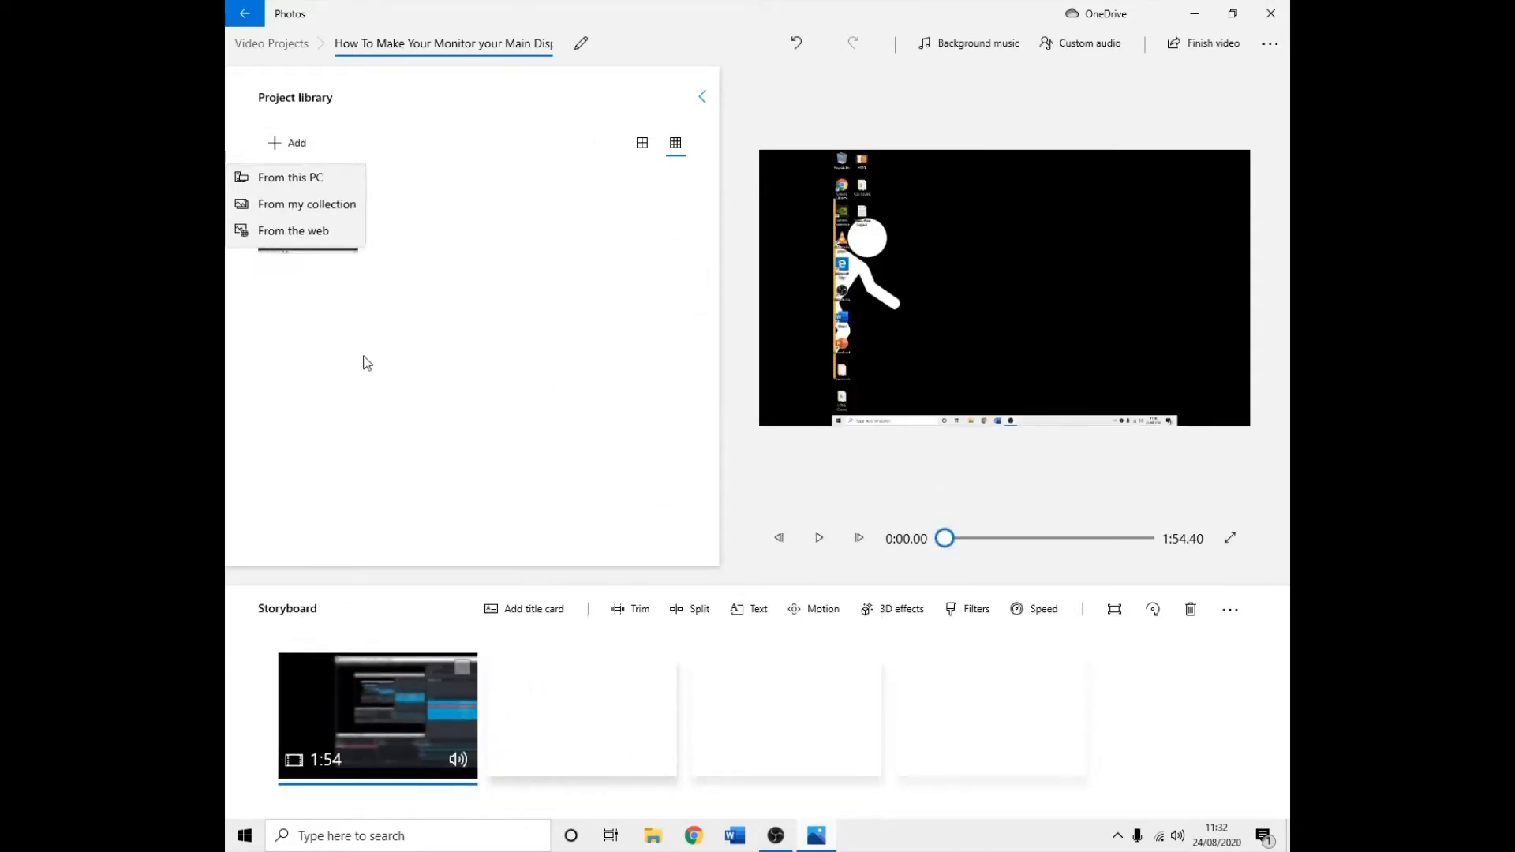
left_click(342, 190)
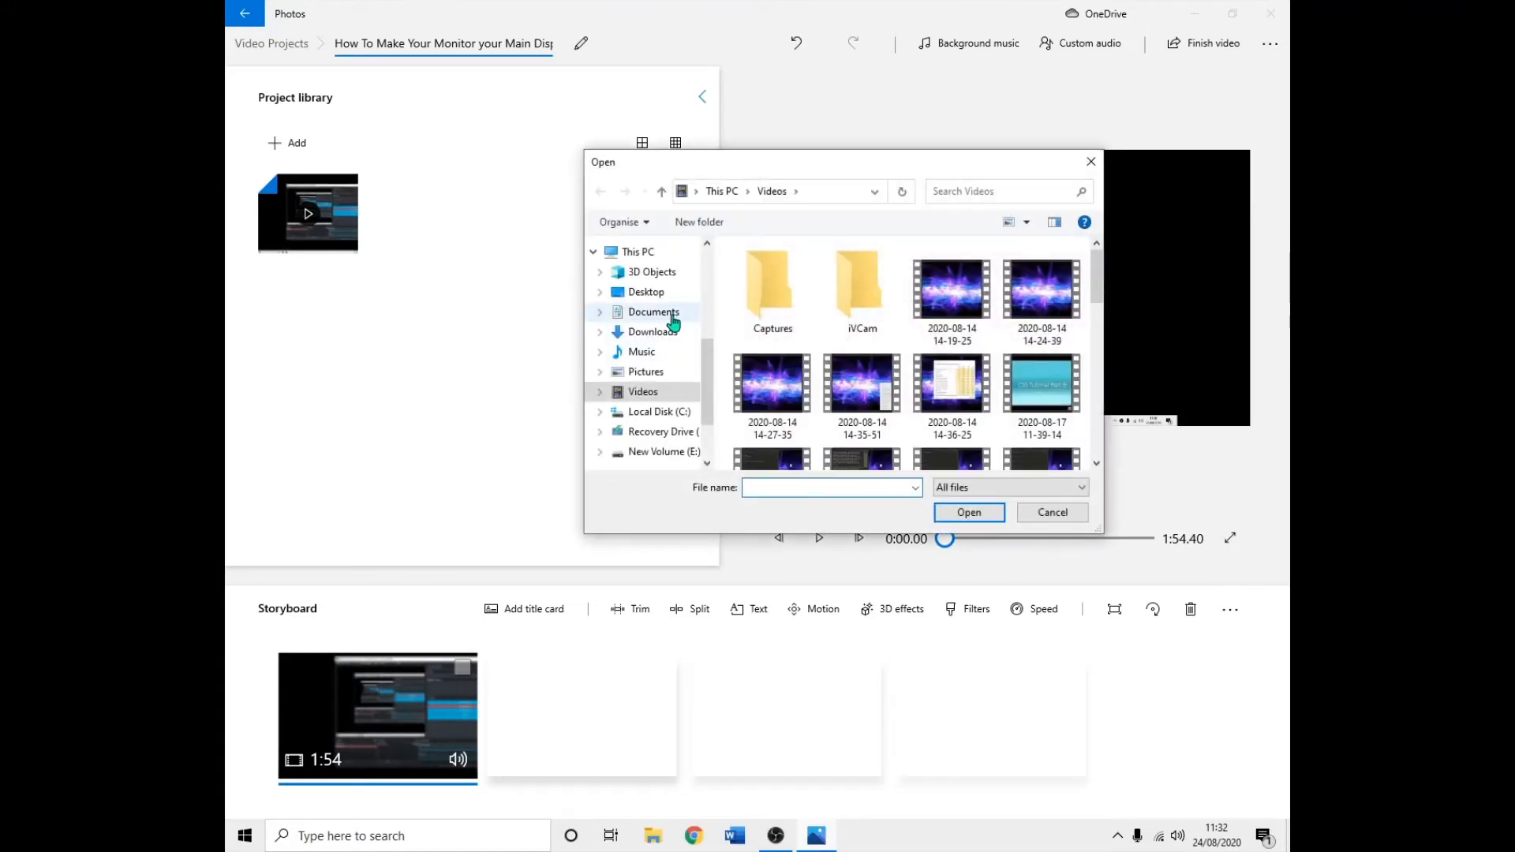
left_click(672, 315)
scroll(983, 379, "down", 1)
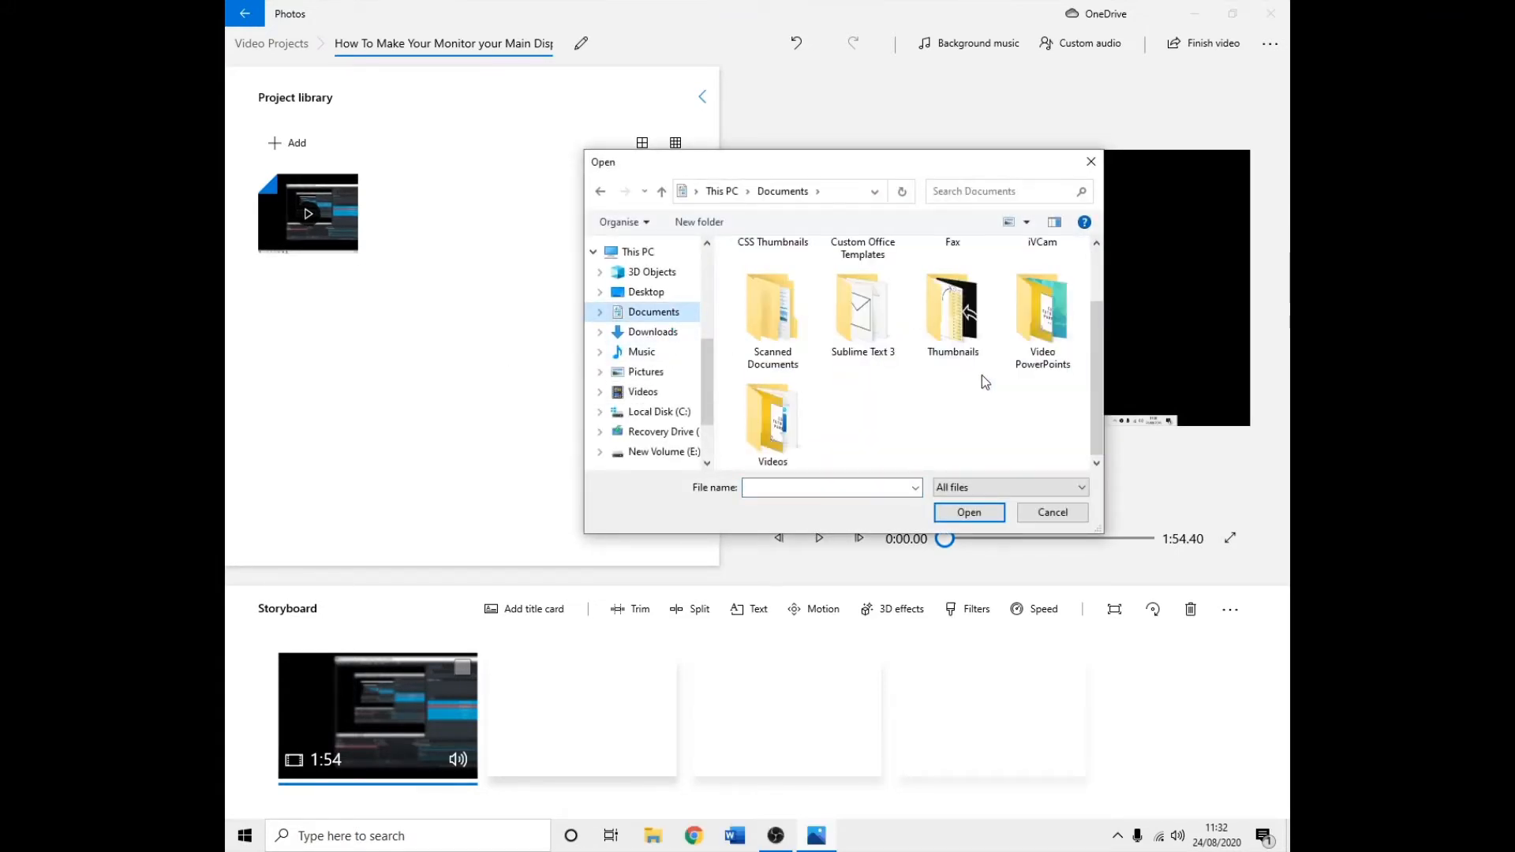
double_click(772, 422)
double_click(774, 292)
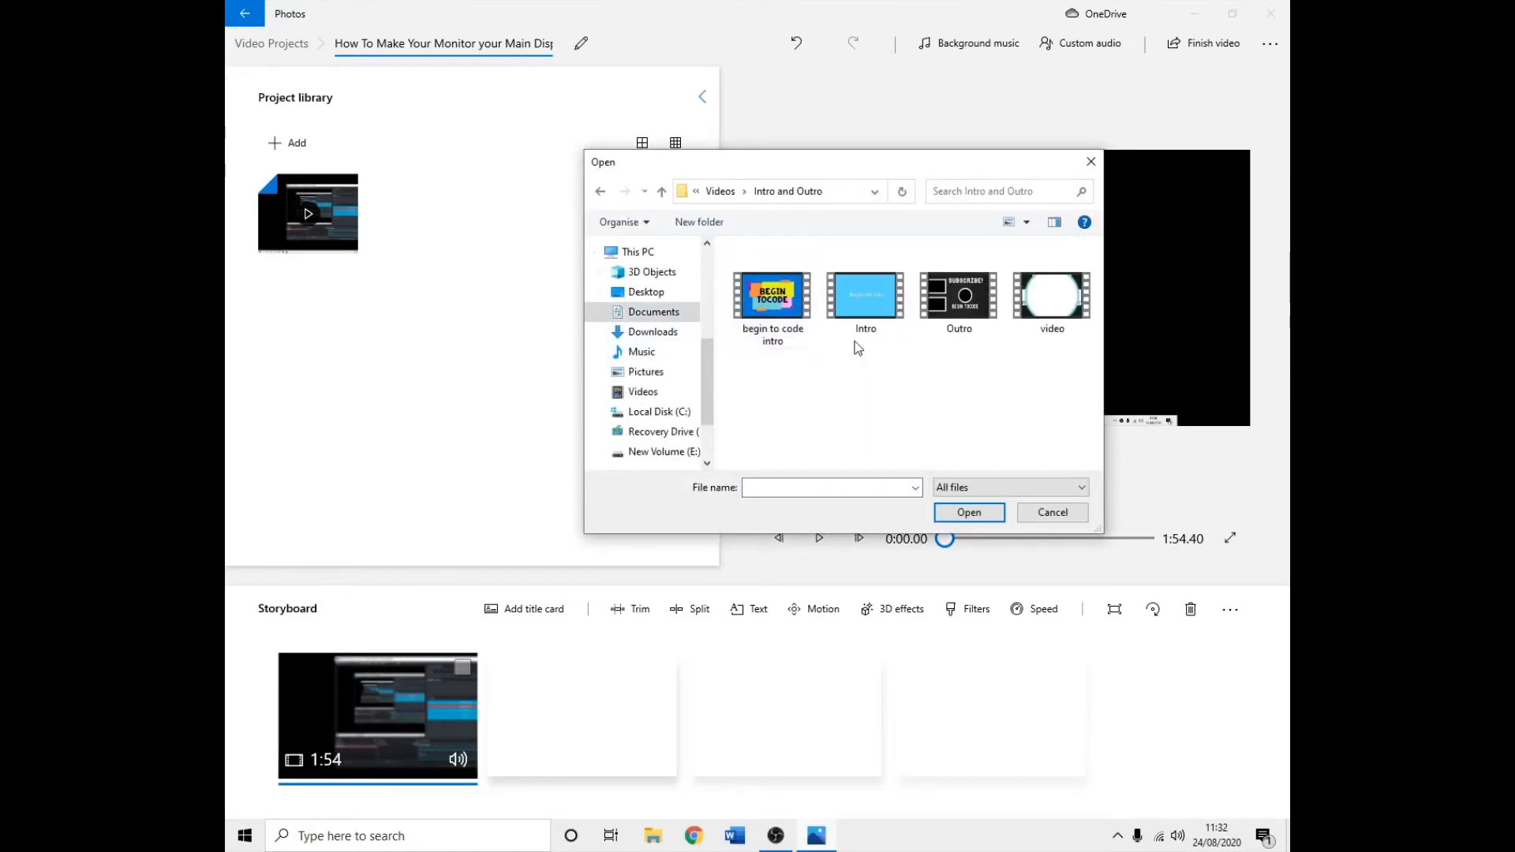
Add the clips Intro and video from the Intro and Outro folder to the project library together.
left_click(866, 323)
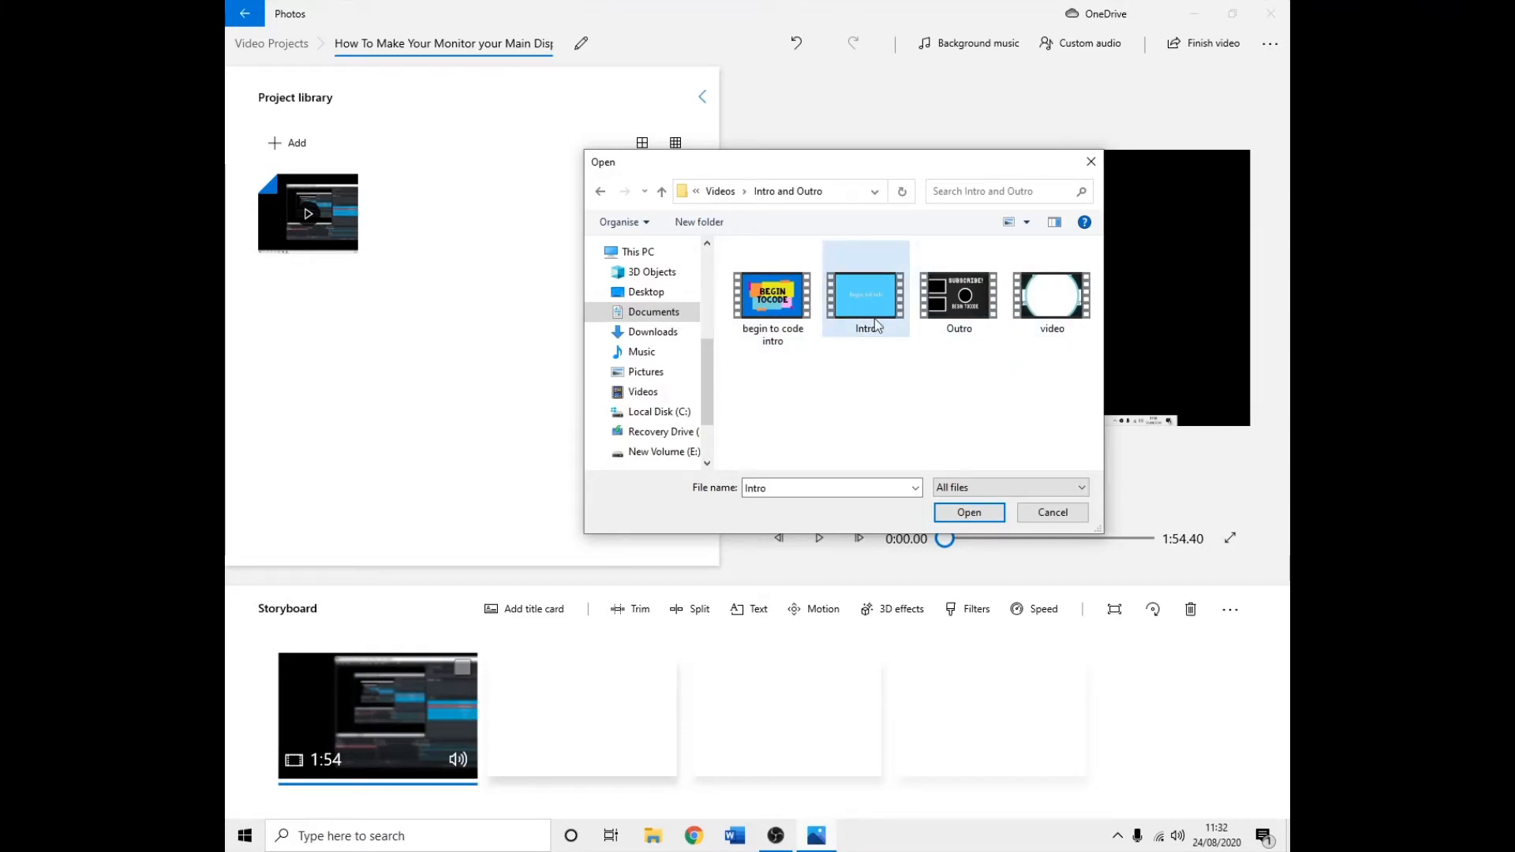
left_click(970, 308, "ctrl")
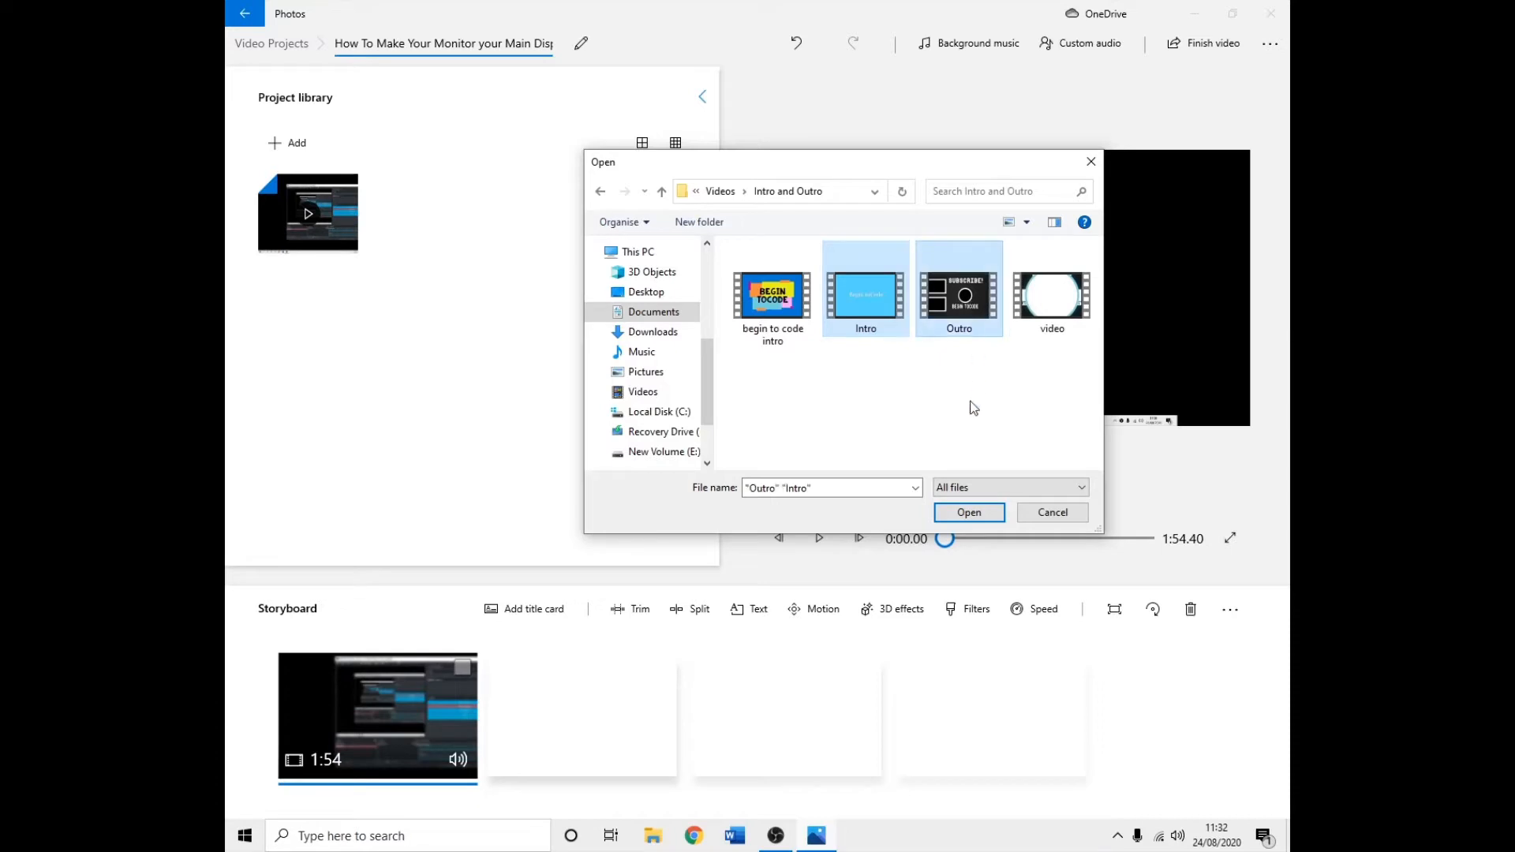
left_click(1026, 304, "ctrl")
left_click(967, 323)
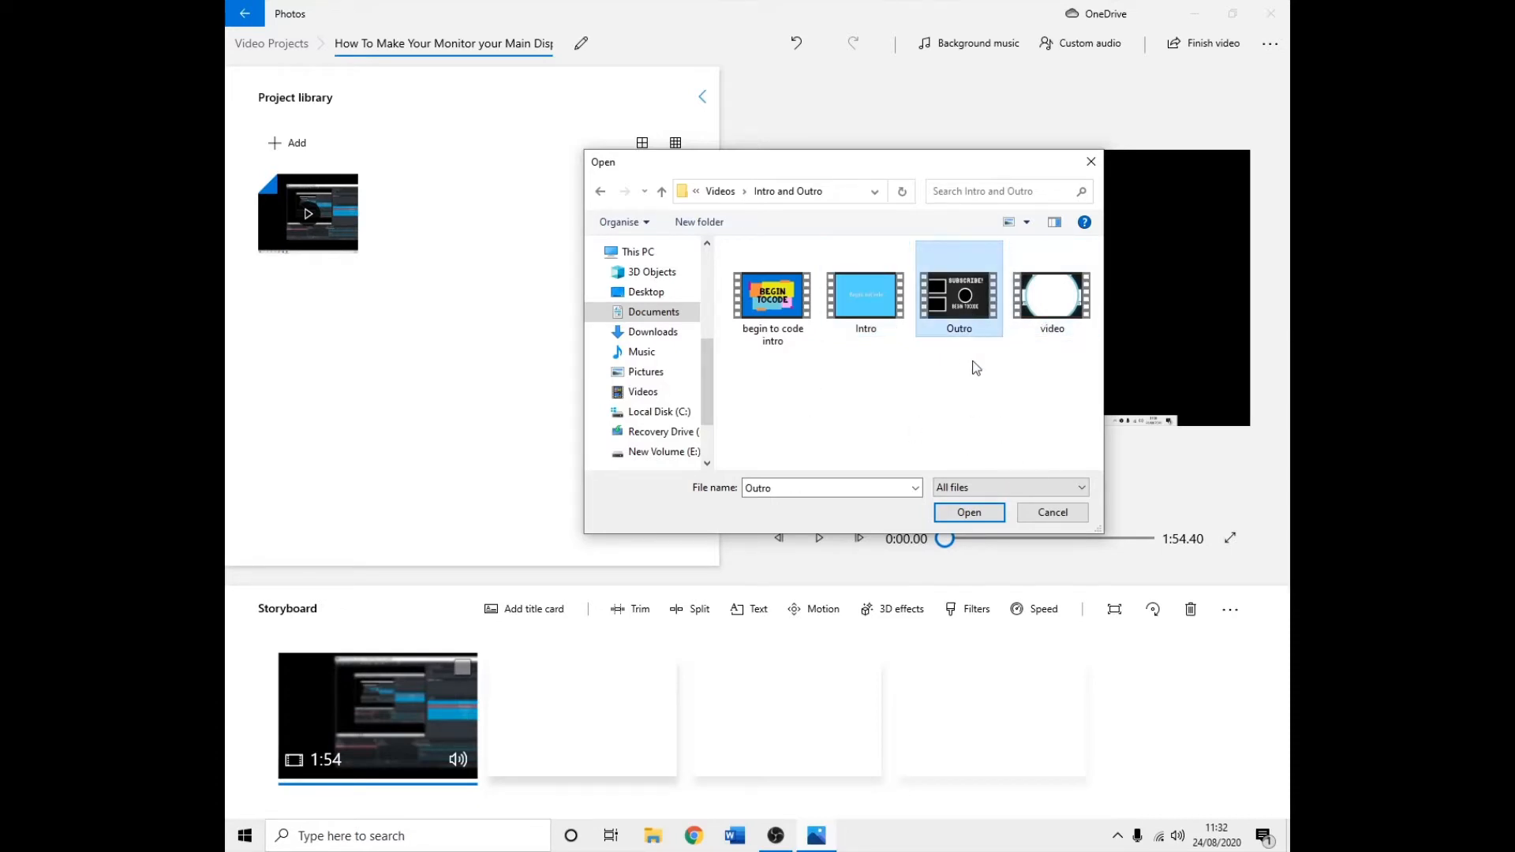
left_click(872, 300)
left_click(1051, 299, "ctrl")
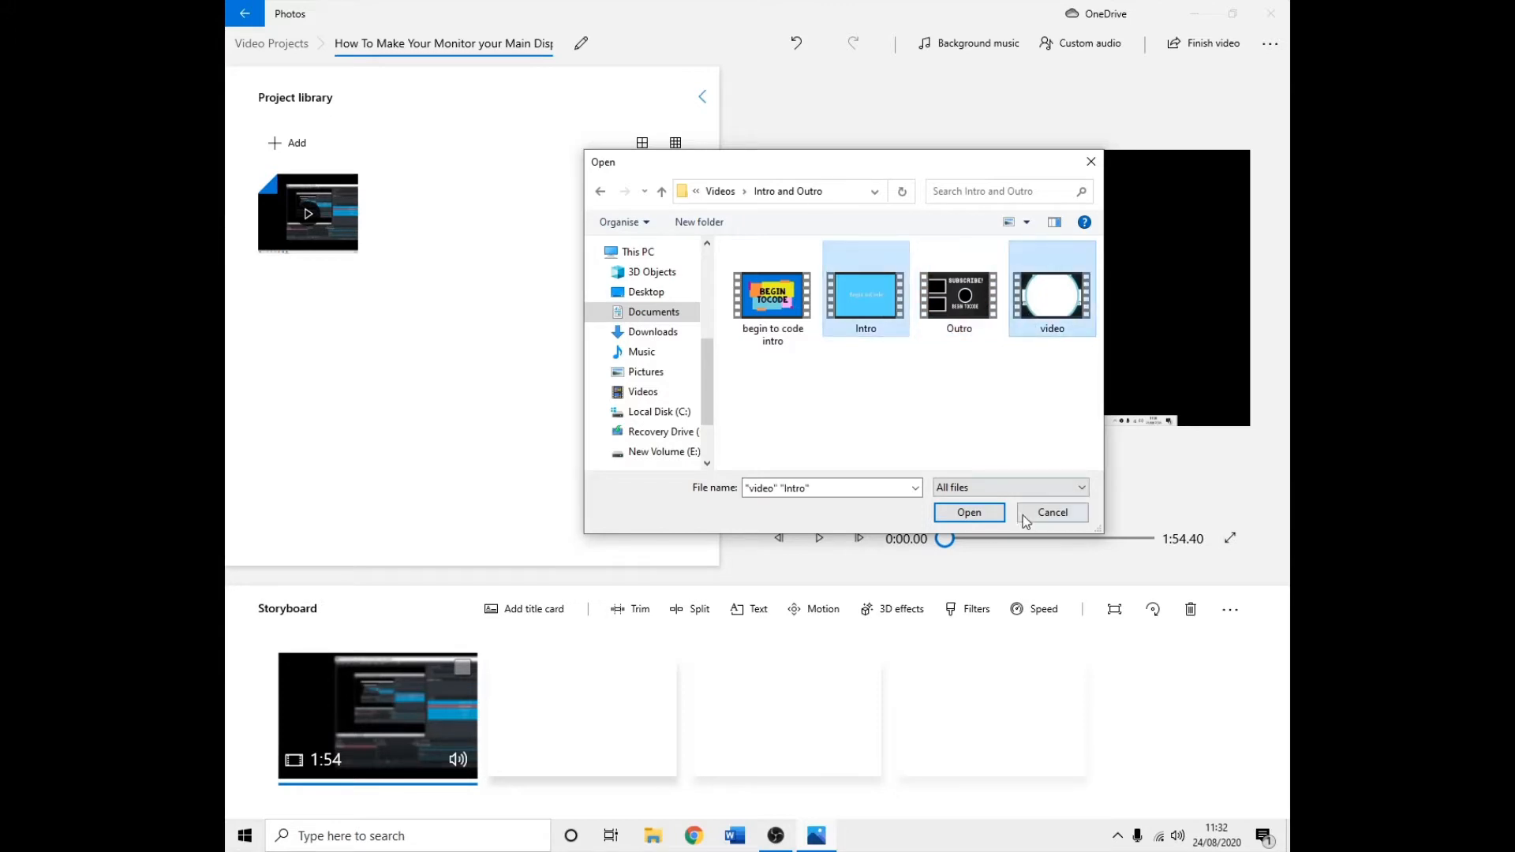
left_click(985, 517)
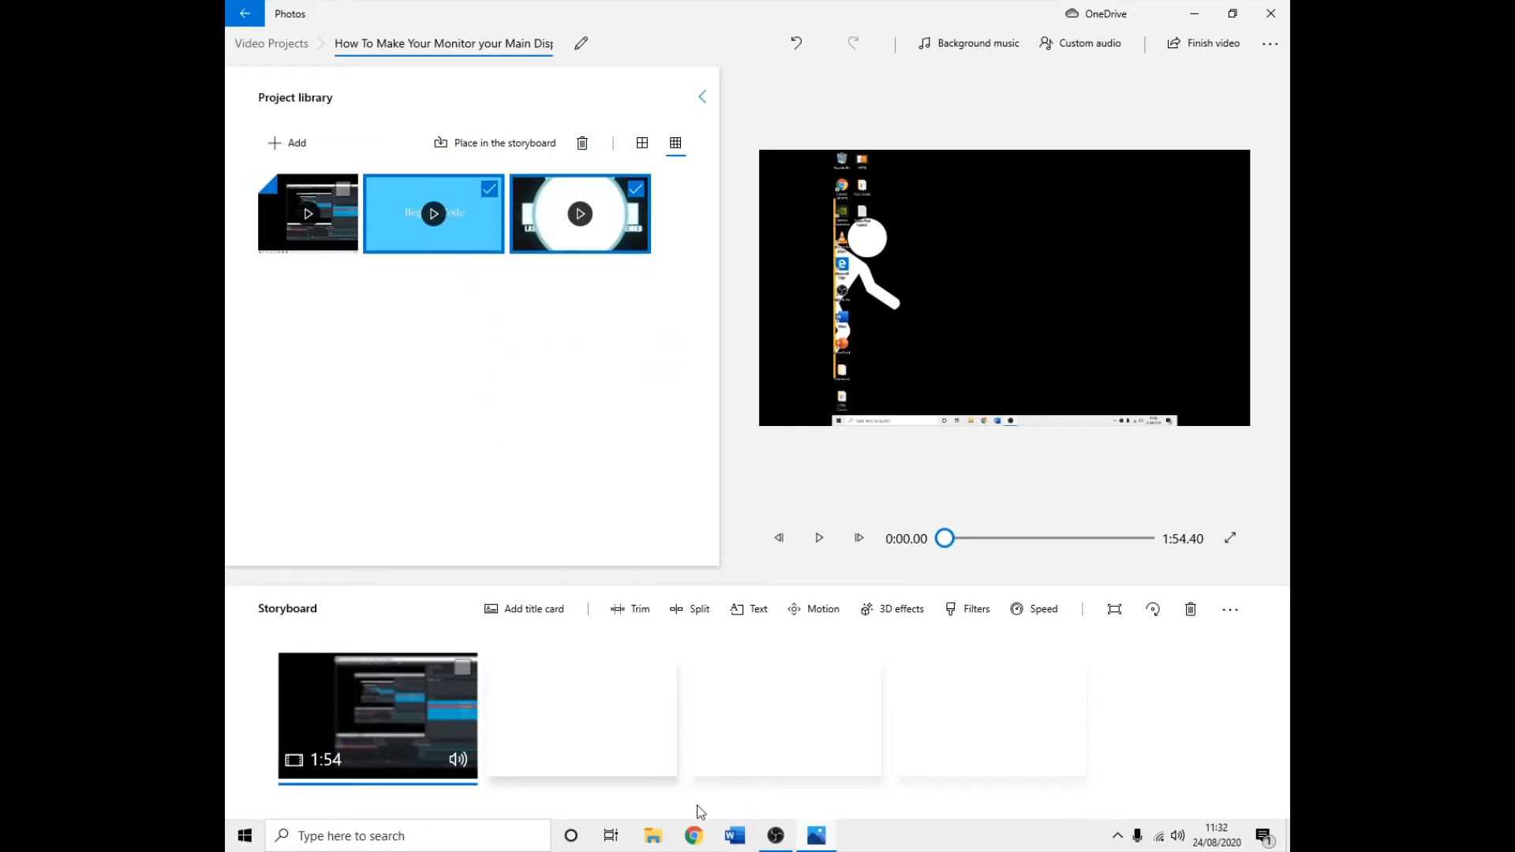
Switch to Google Chrome, search for ".webm to mp4" and open CloudConvert's WEBM to MP4 converter.
mouse_move(776, 835)
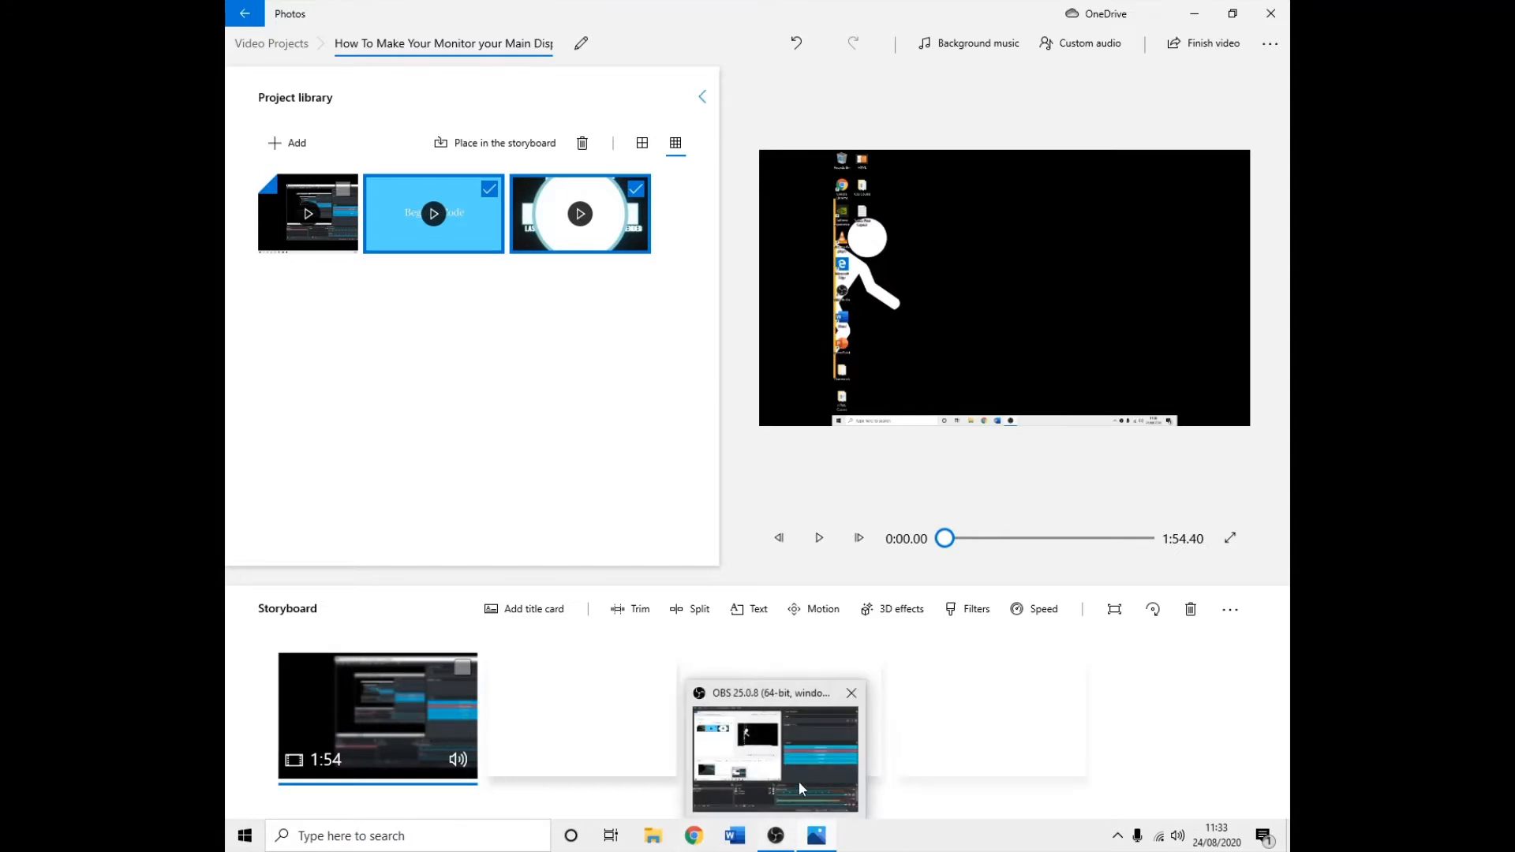
left_click(702, 843)
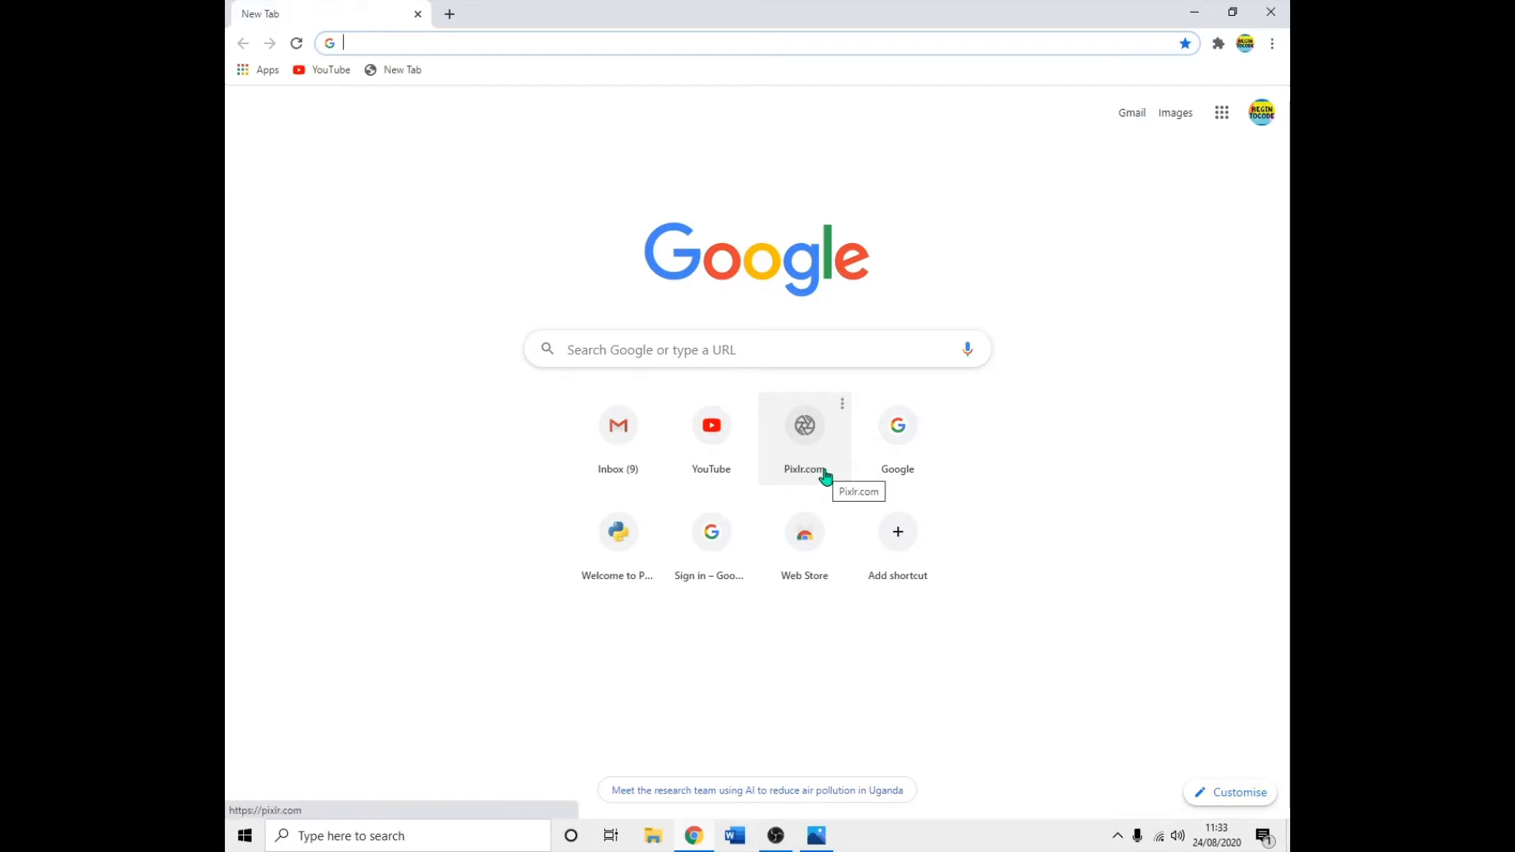
type(".web")
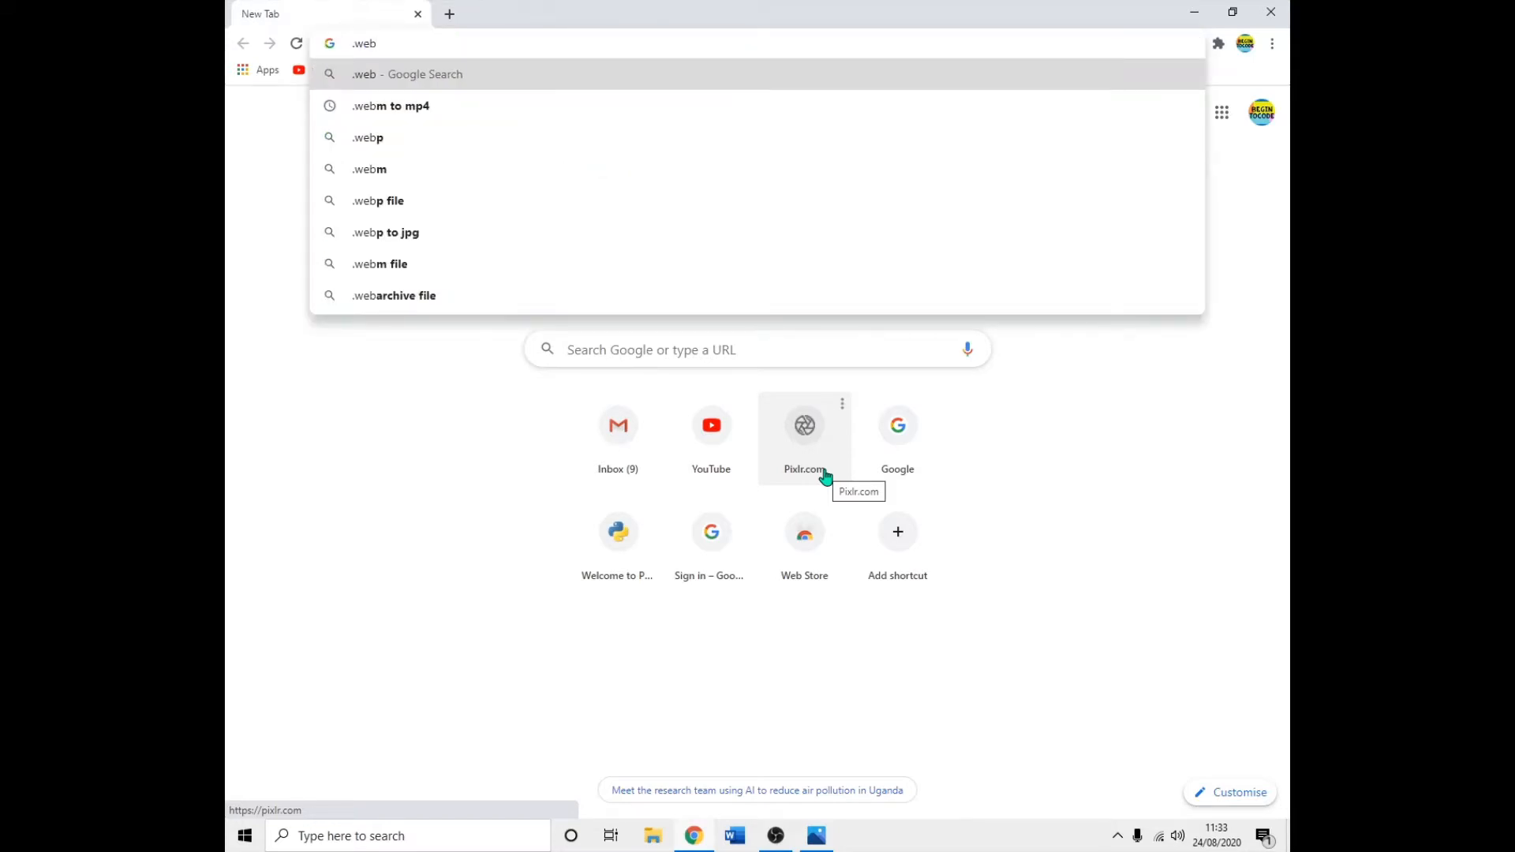
type("m to")
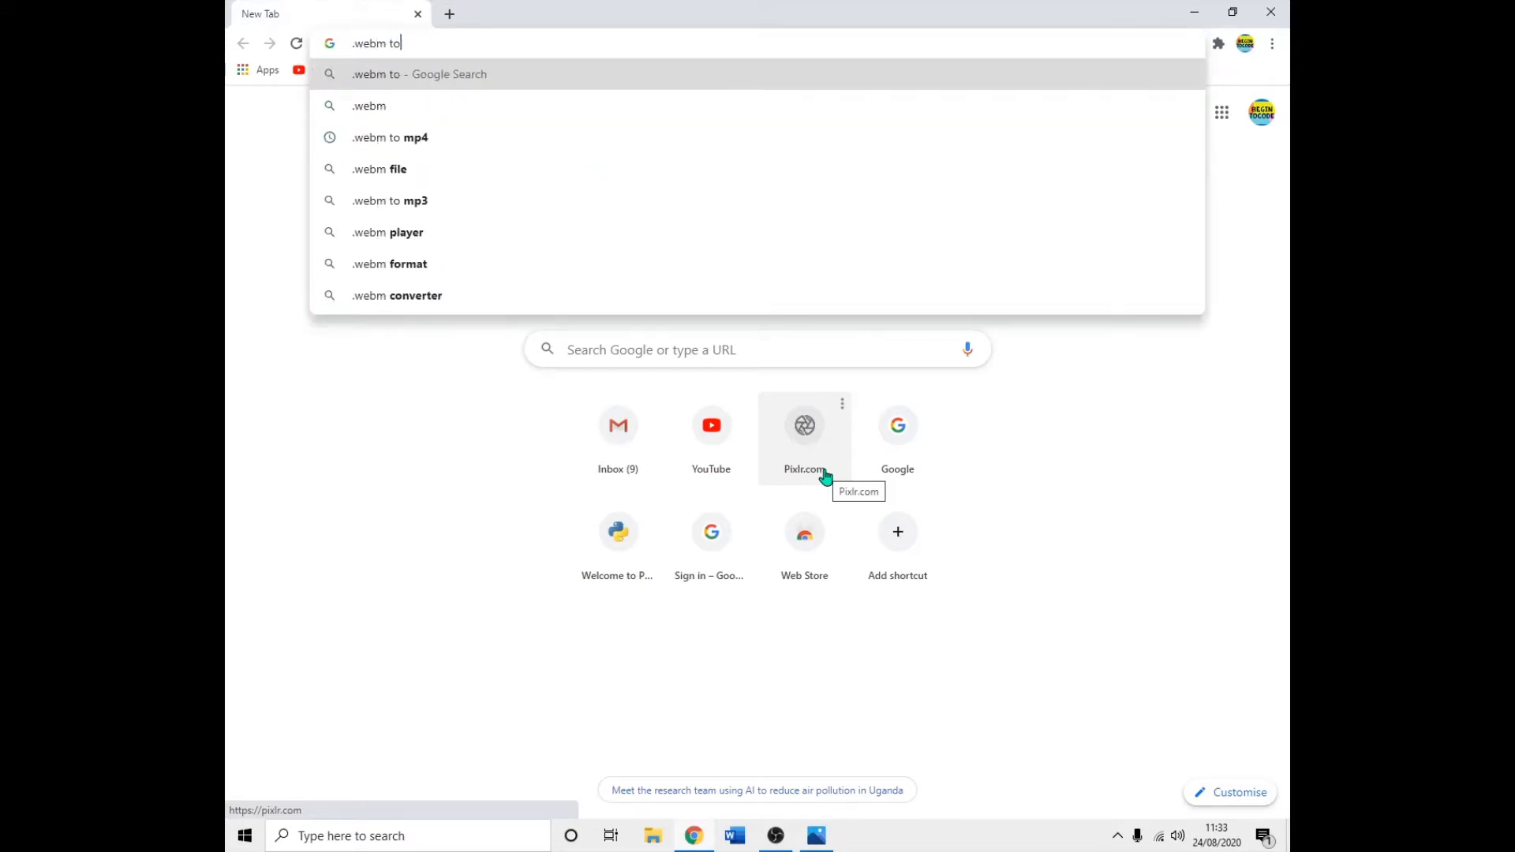
type(" mp4")
key("Return")
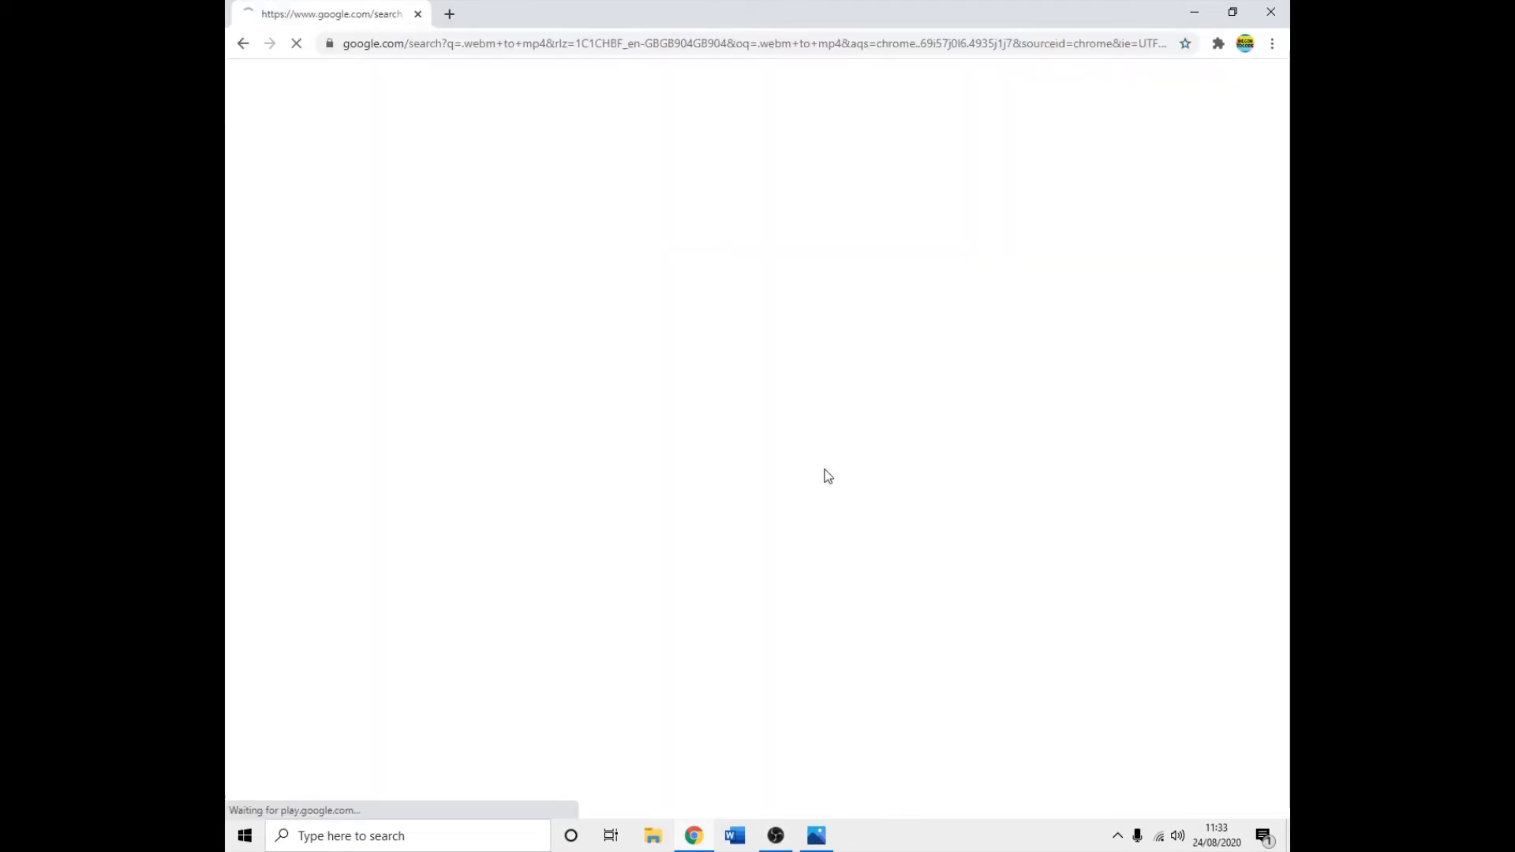
left_click(548, 234)
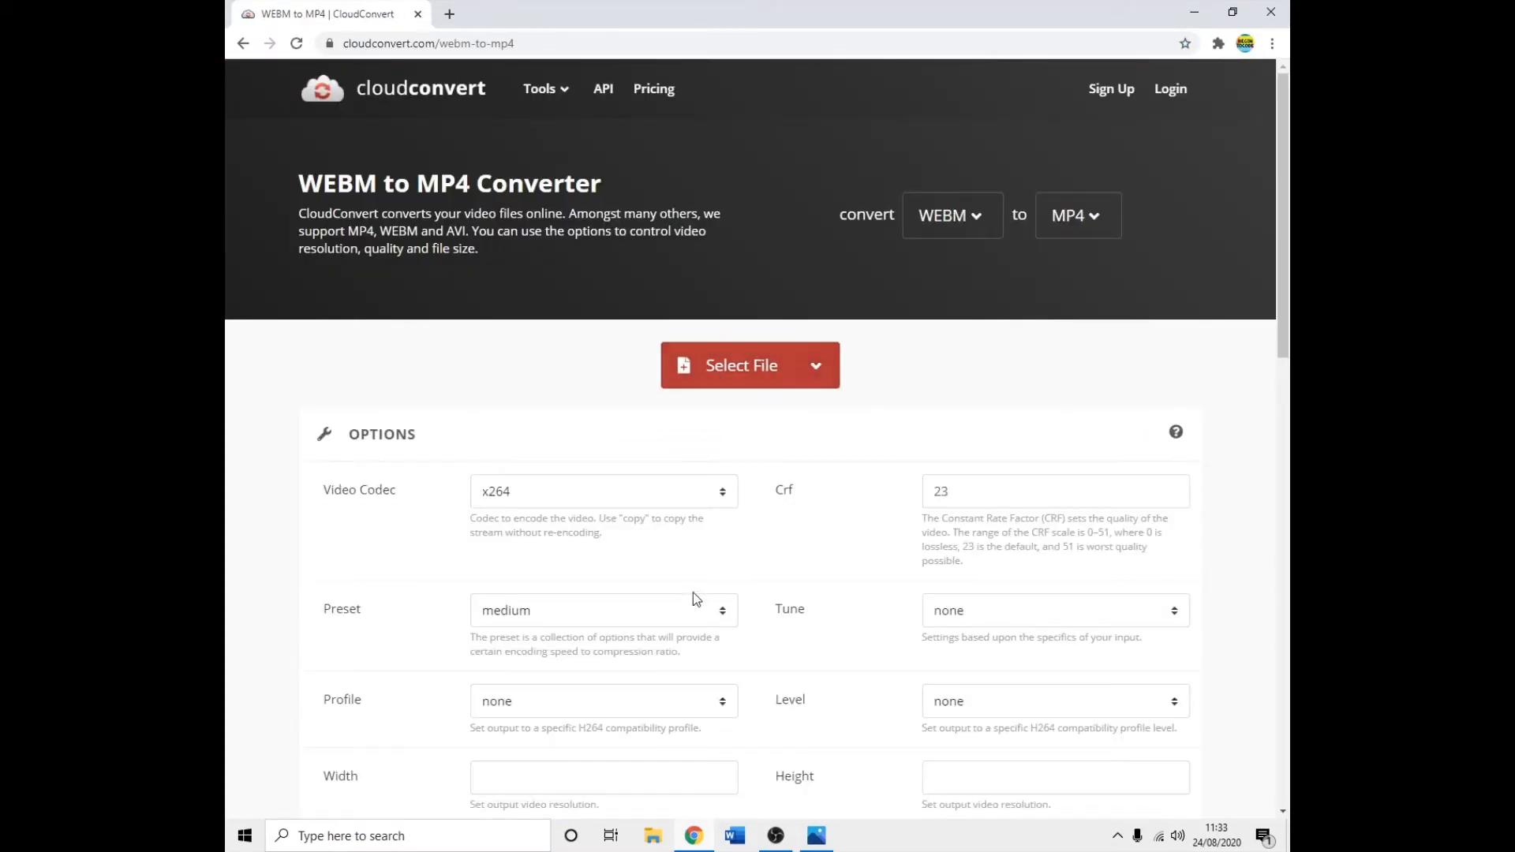
Examine the WEBM to MP4 converter's options and its lists of source and target formats.
scroll(695, 596, "down", 6)
scroll(718, 604, "down", 5)
scroll(783, 567, "up", 11)
left_click(1115, 211)
left_click(1101, 215)
left_click(987, 210)
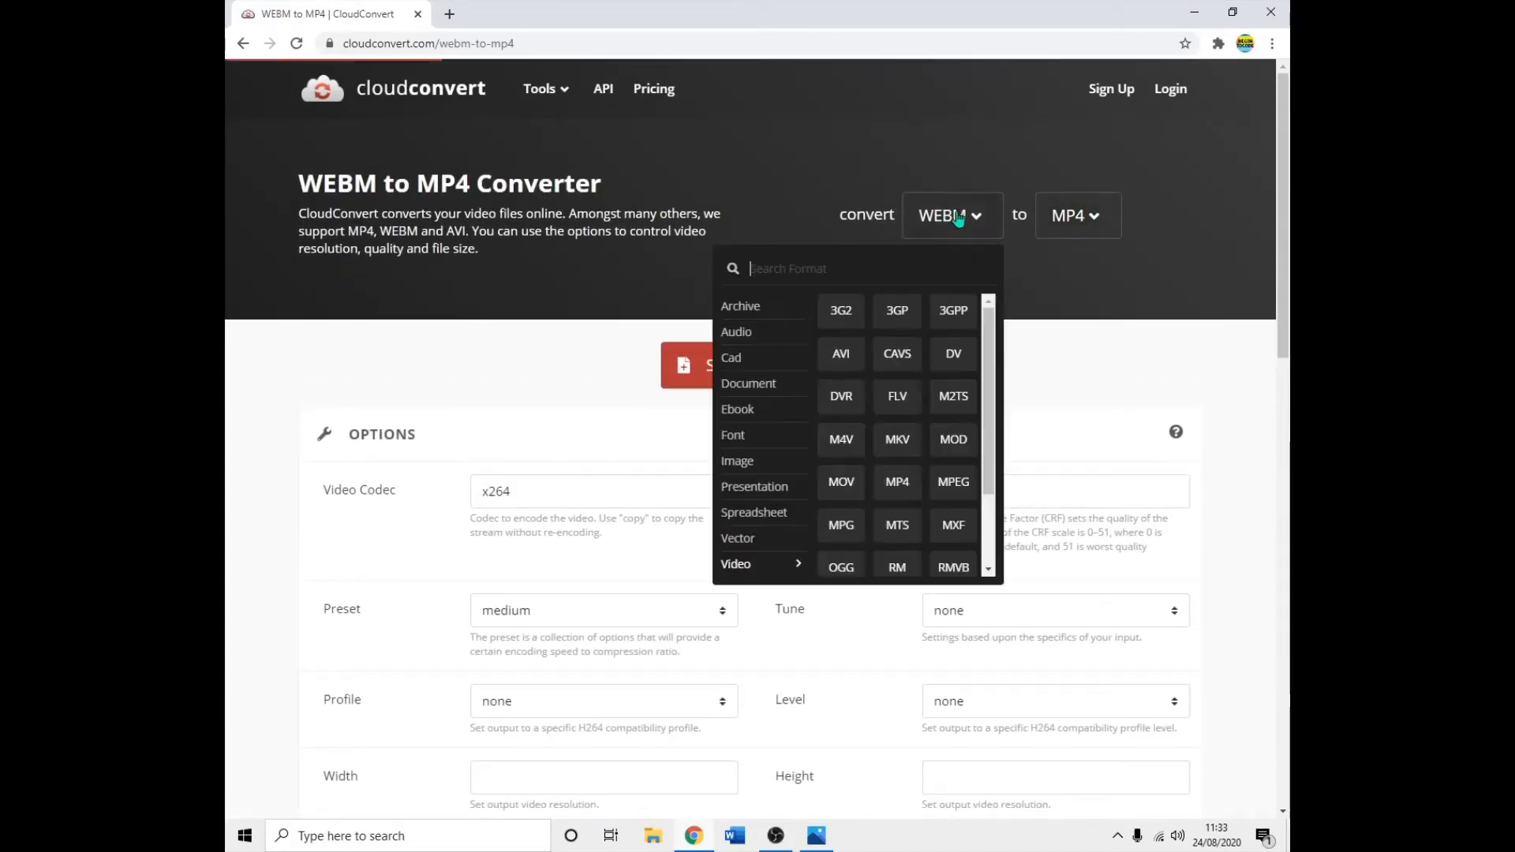
left_click(986, 210)
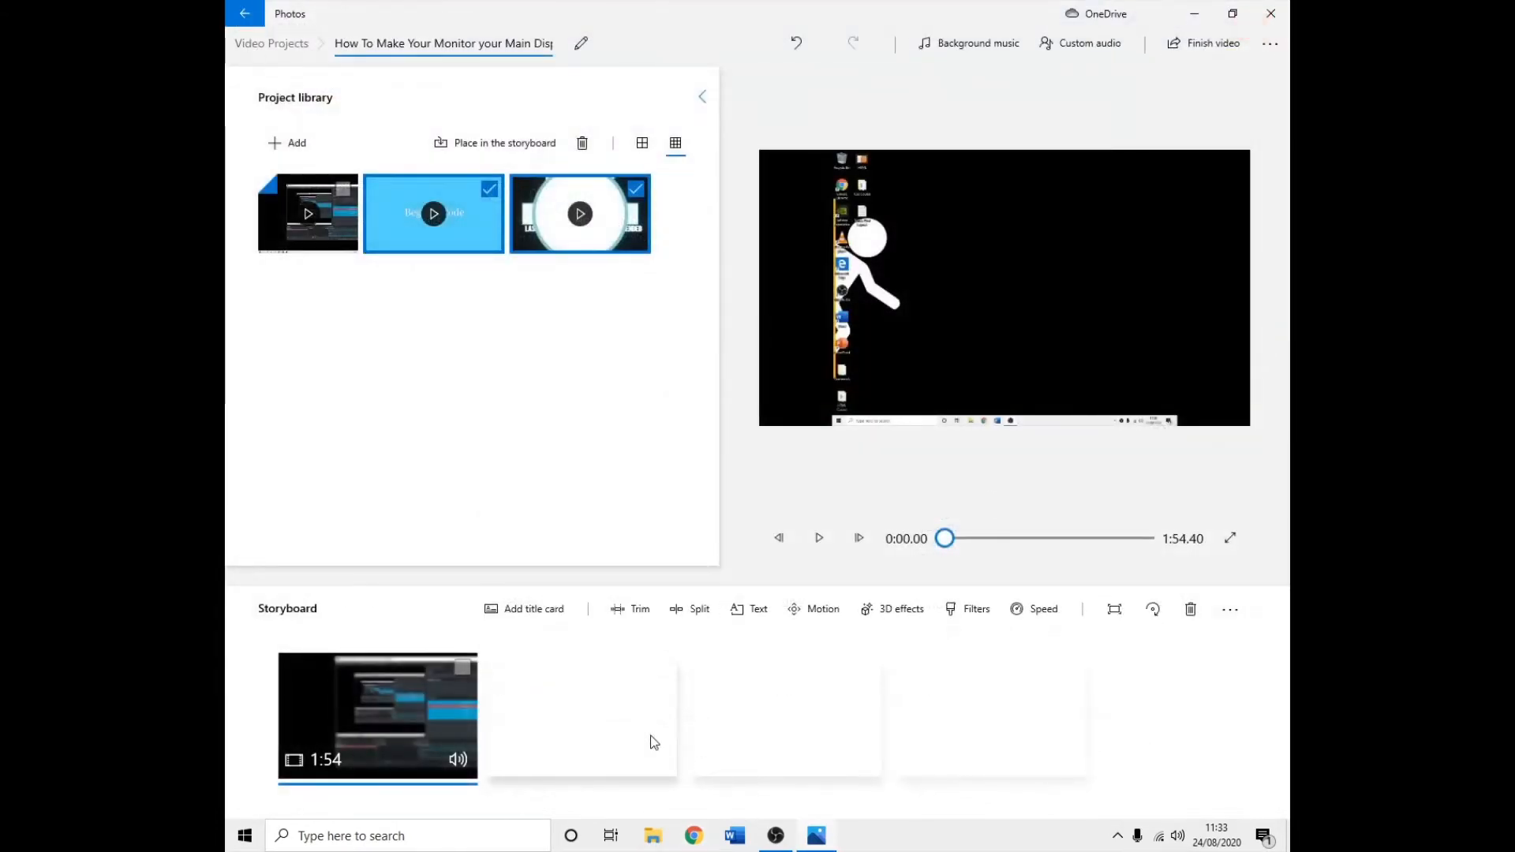
In Video Editor, place the Intro and video clips in the storyboard, ordered as Intro, screen recording, video, and select the Intro clip.
left_click(489, 189)
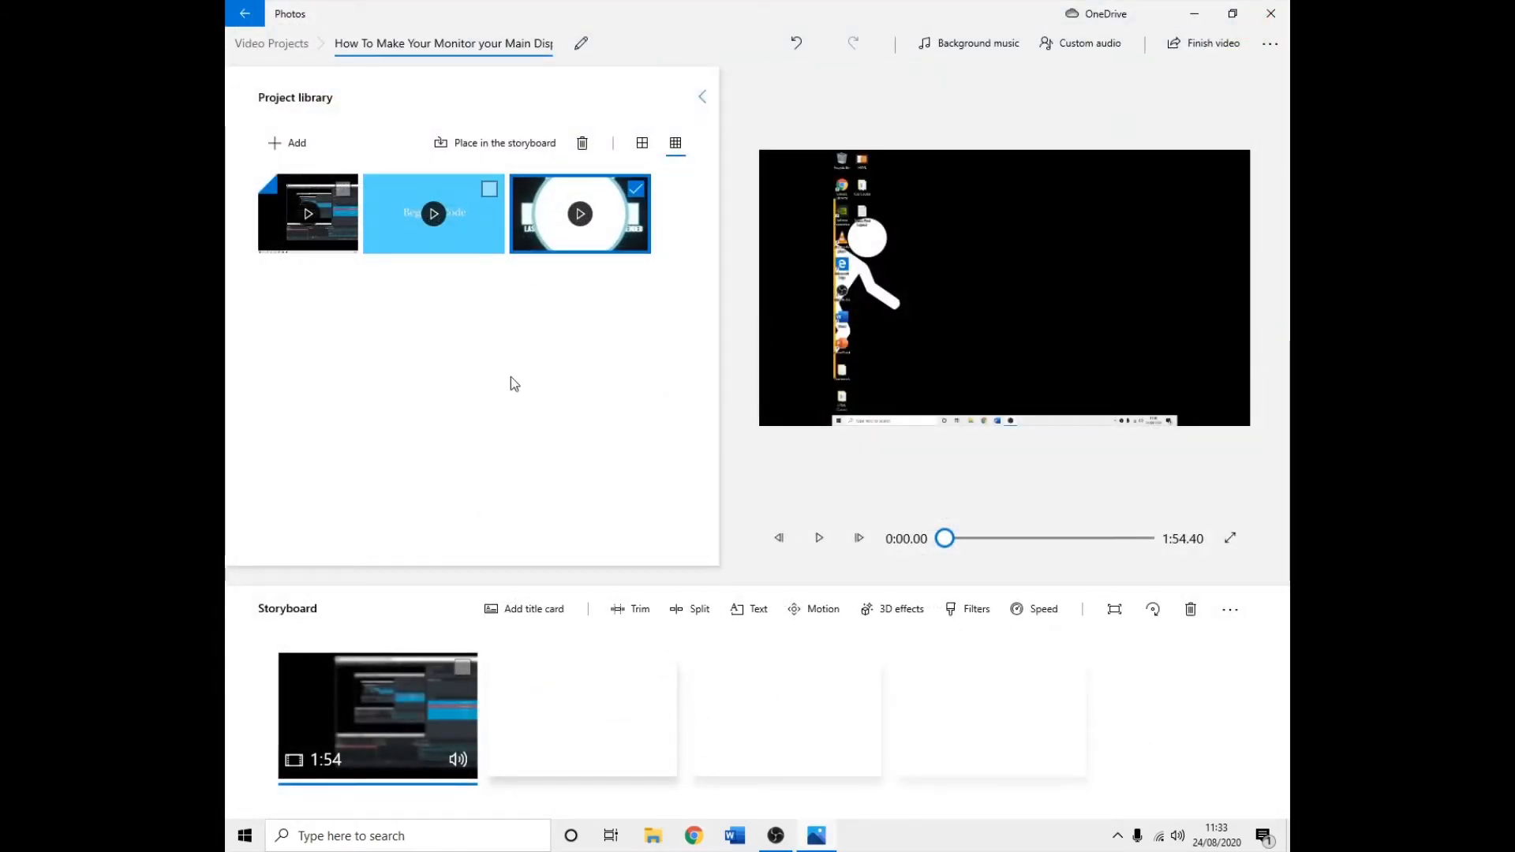
left_click_drag(459, 251, 394, 757)
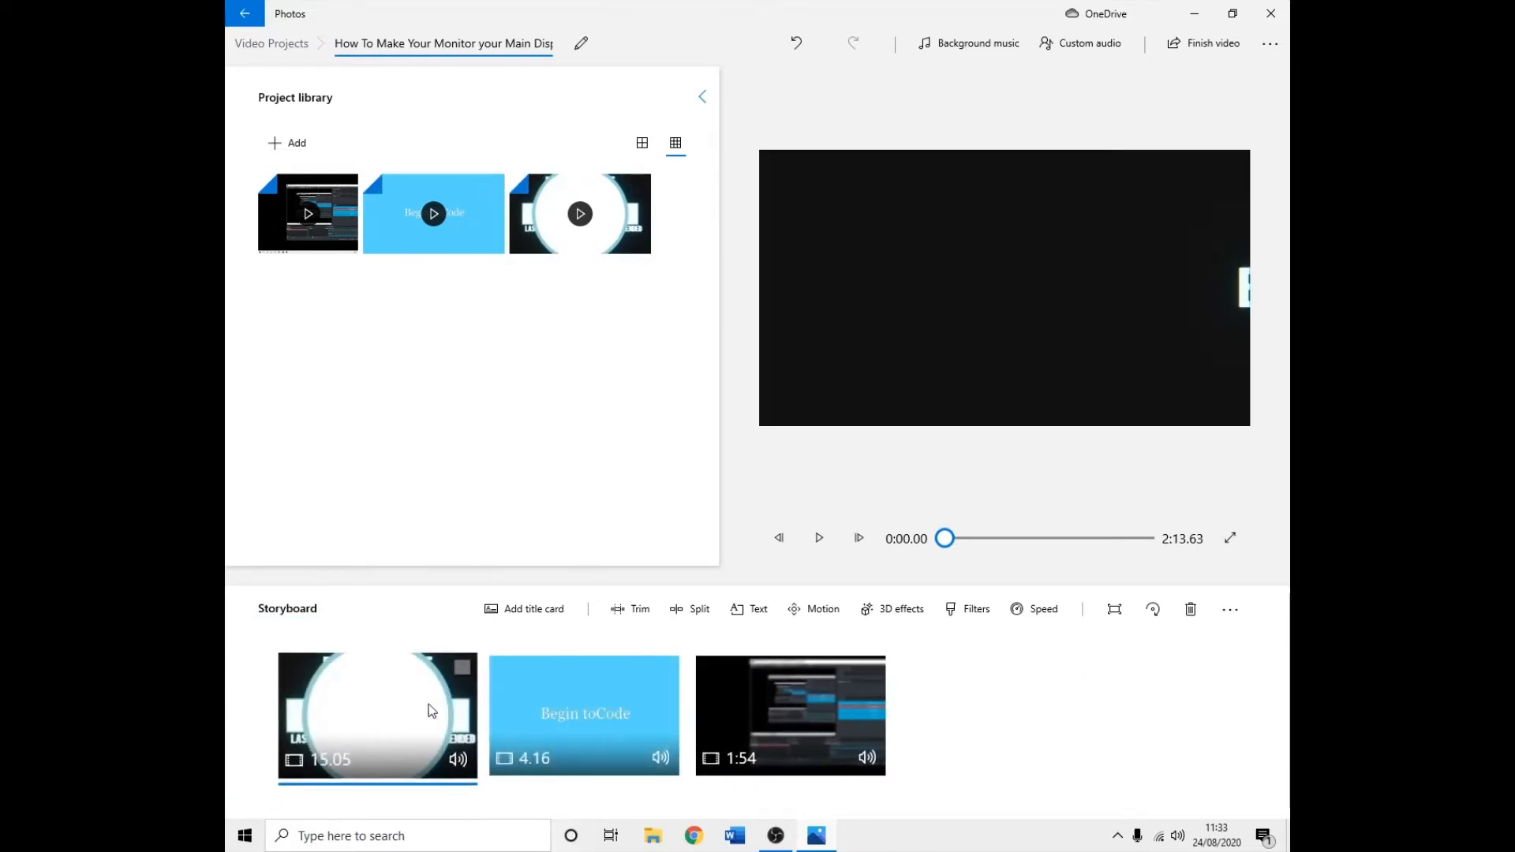
left_click_drag(429, 710, 1069, 768)
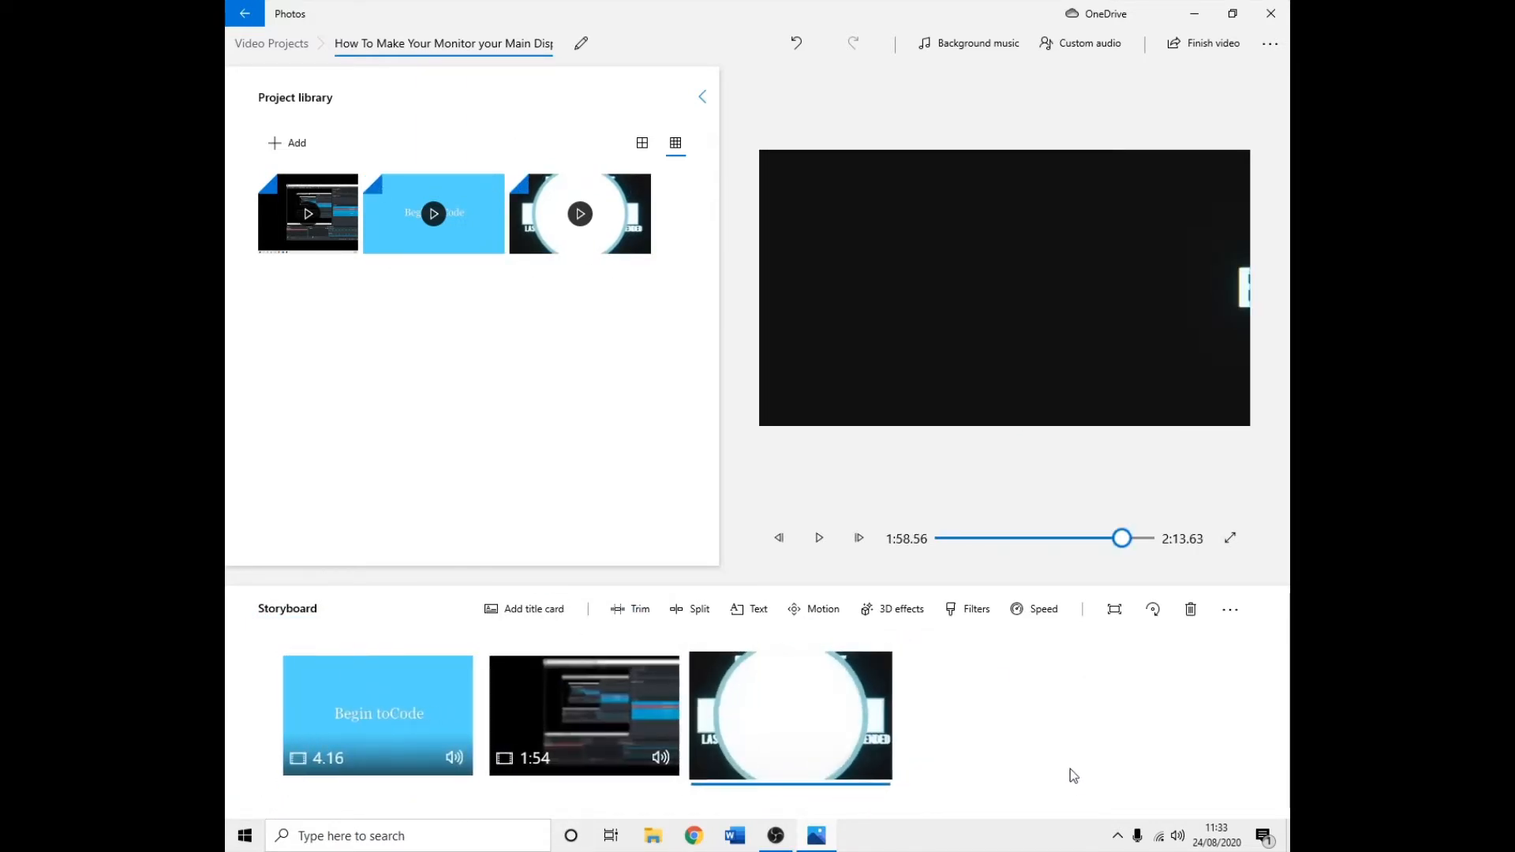
left_click(415, 735)
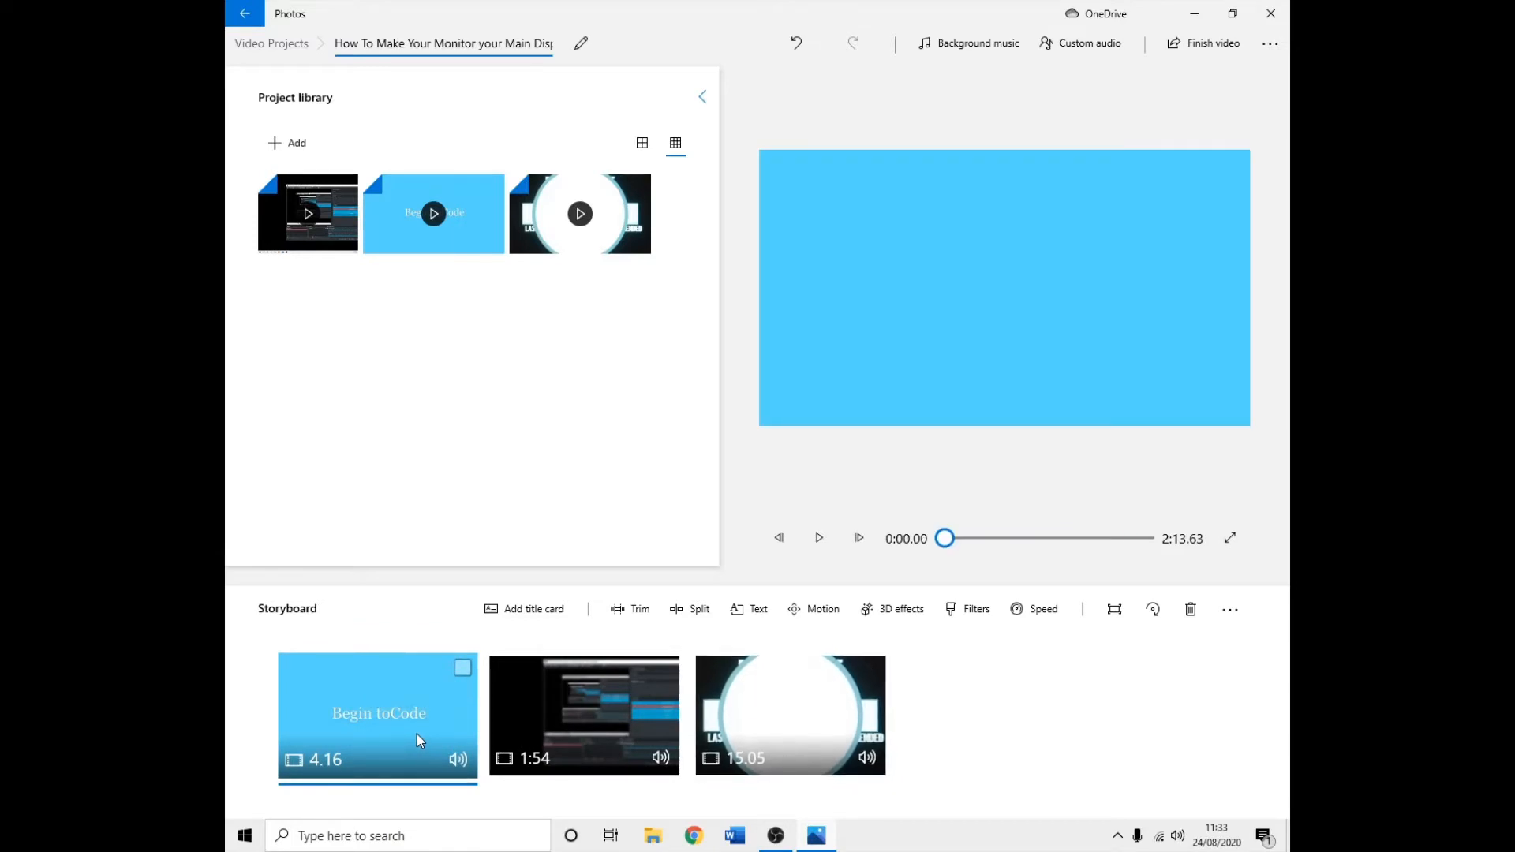
Play the storyboard from the start and review the change from the Intro clip to the screen recording, pausing just after it.
left_click(820, 539)
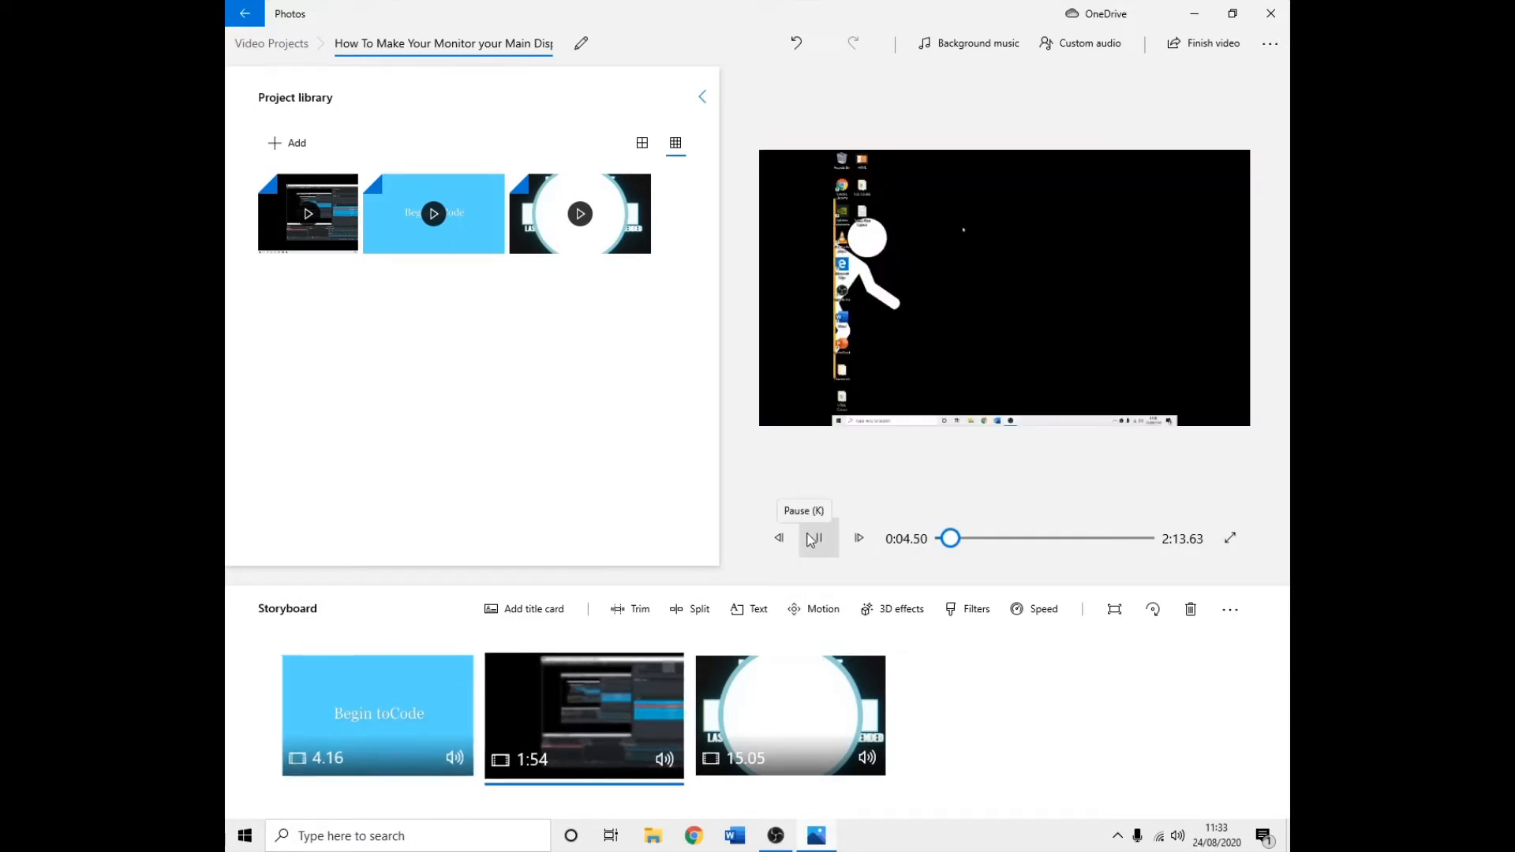
left_click(810, 540)
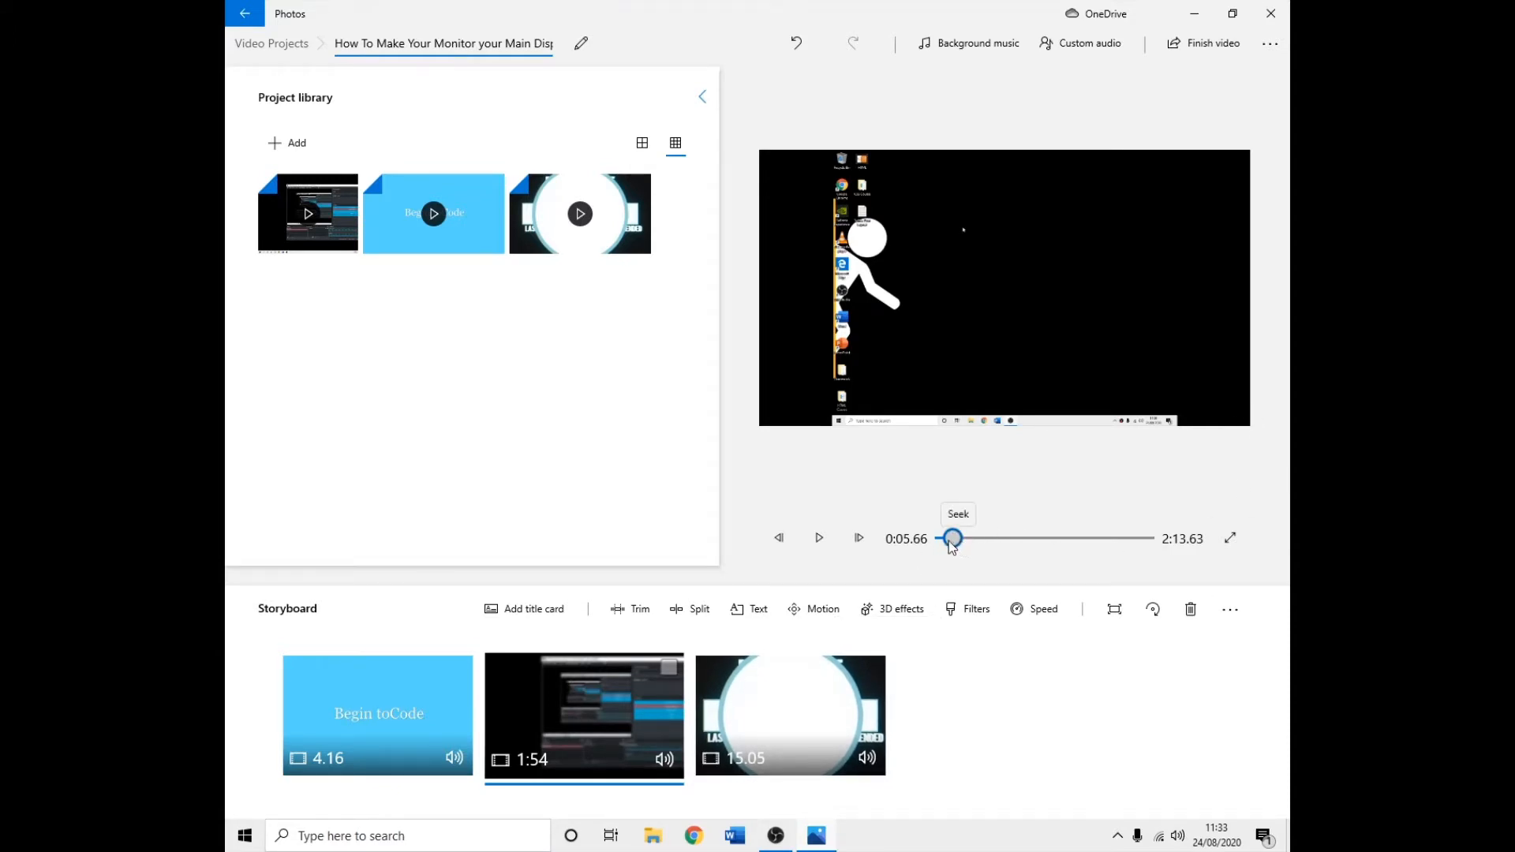
mouse_move(964, 541)
left_mouse_down()
mouse_move(1149, 547)
mouse_move(905, 549)
mouse_move(954, 550)
mouse_move(940, 550)
left_mouse_up()
left_click(817, 545)
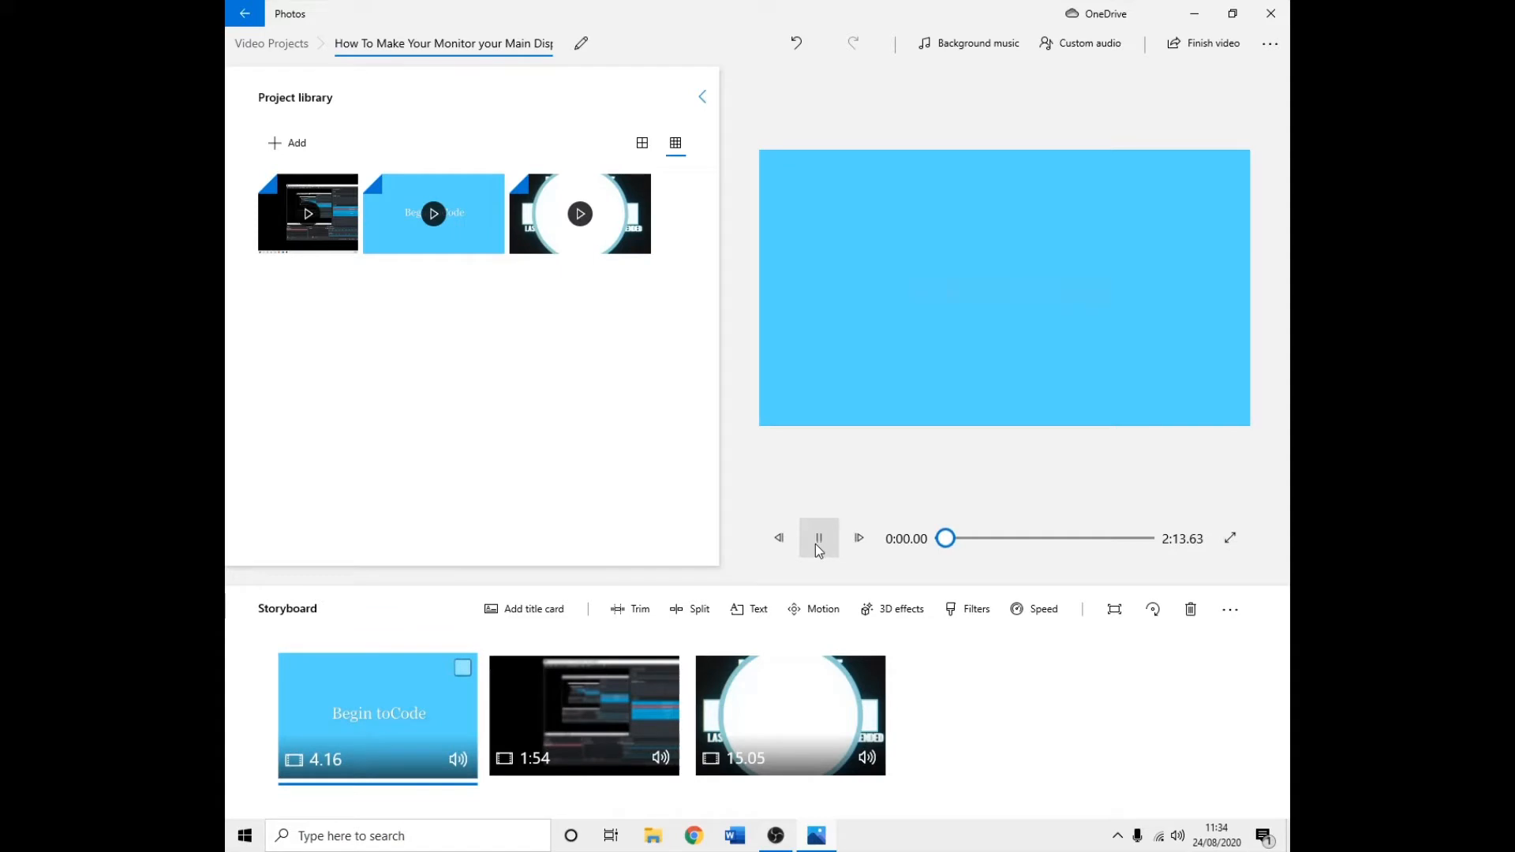
left_click(818, 543)
left_click(818, 538)
left_click(833, 540)
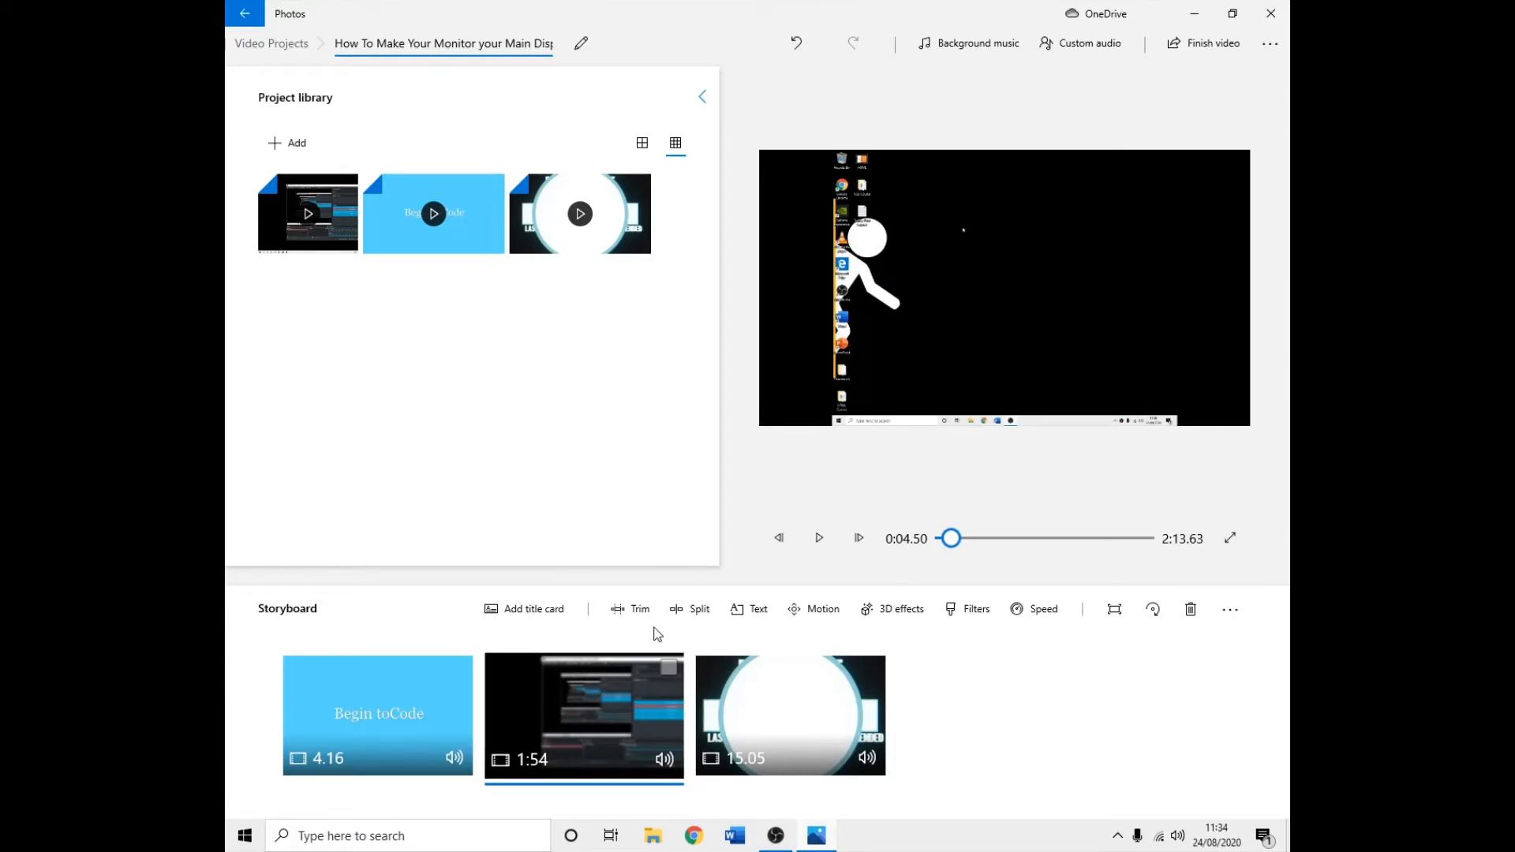
Split the screen recording at 0:00.33, select the short first piece, and undo the split.
left_click(693, 612)
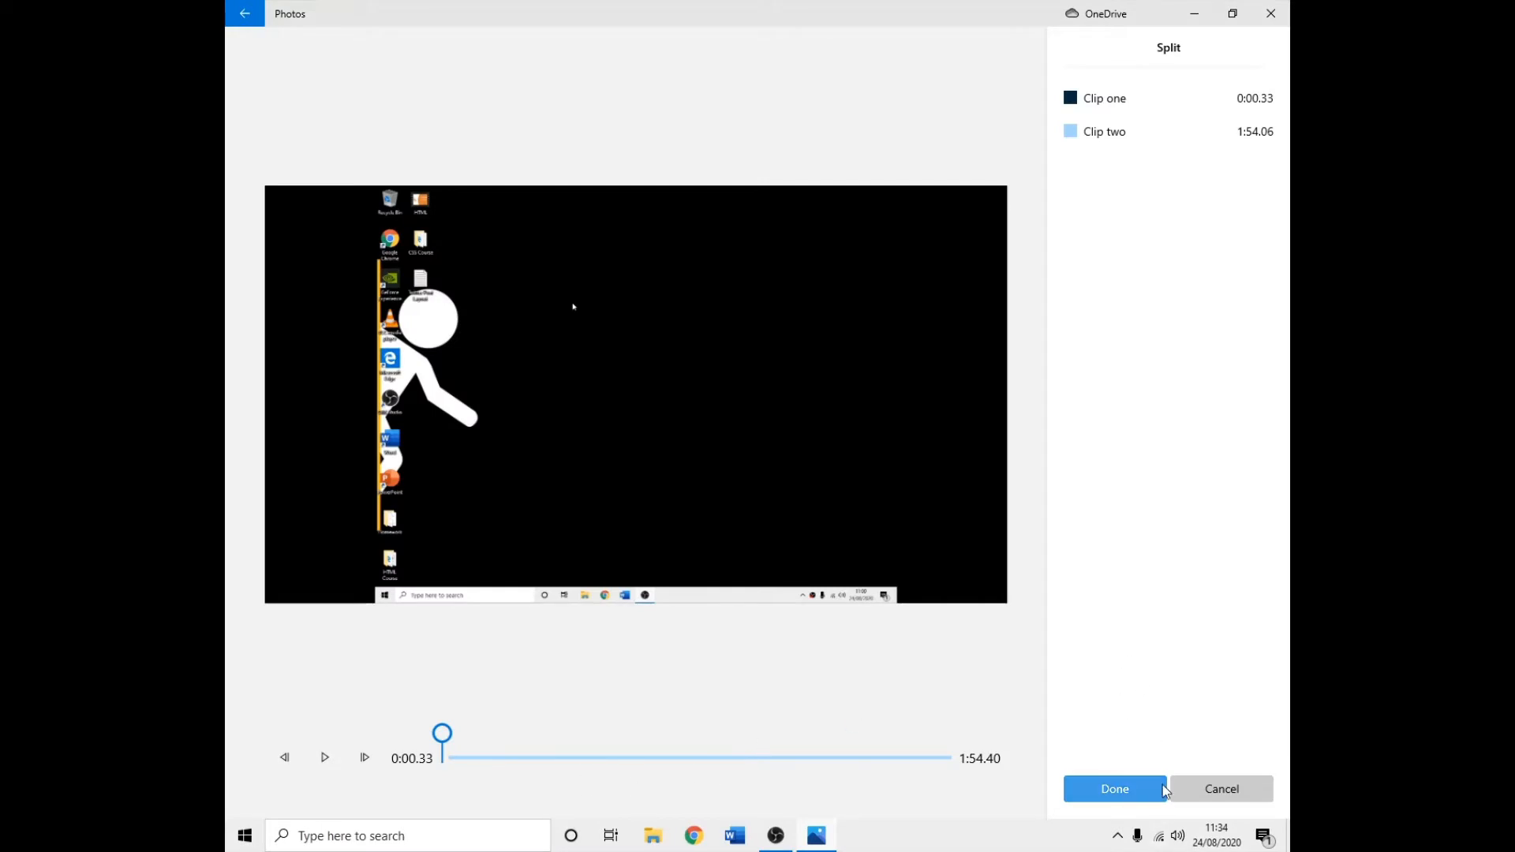
left_click(1136, 789)
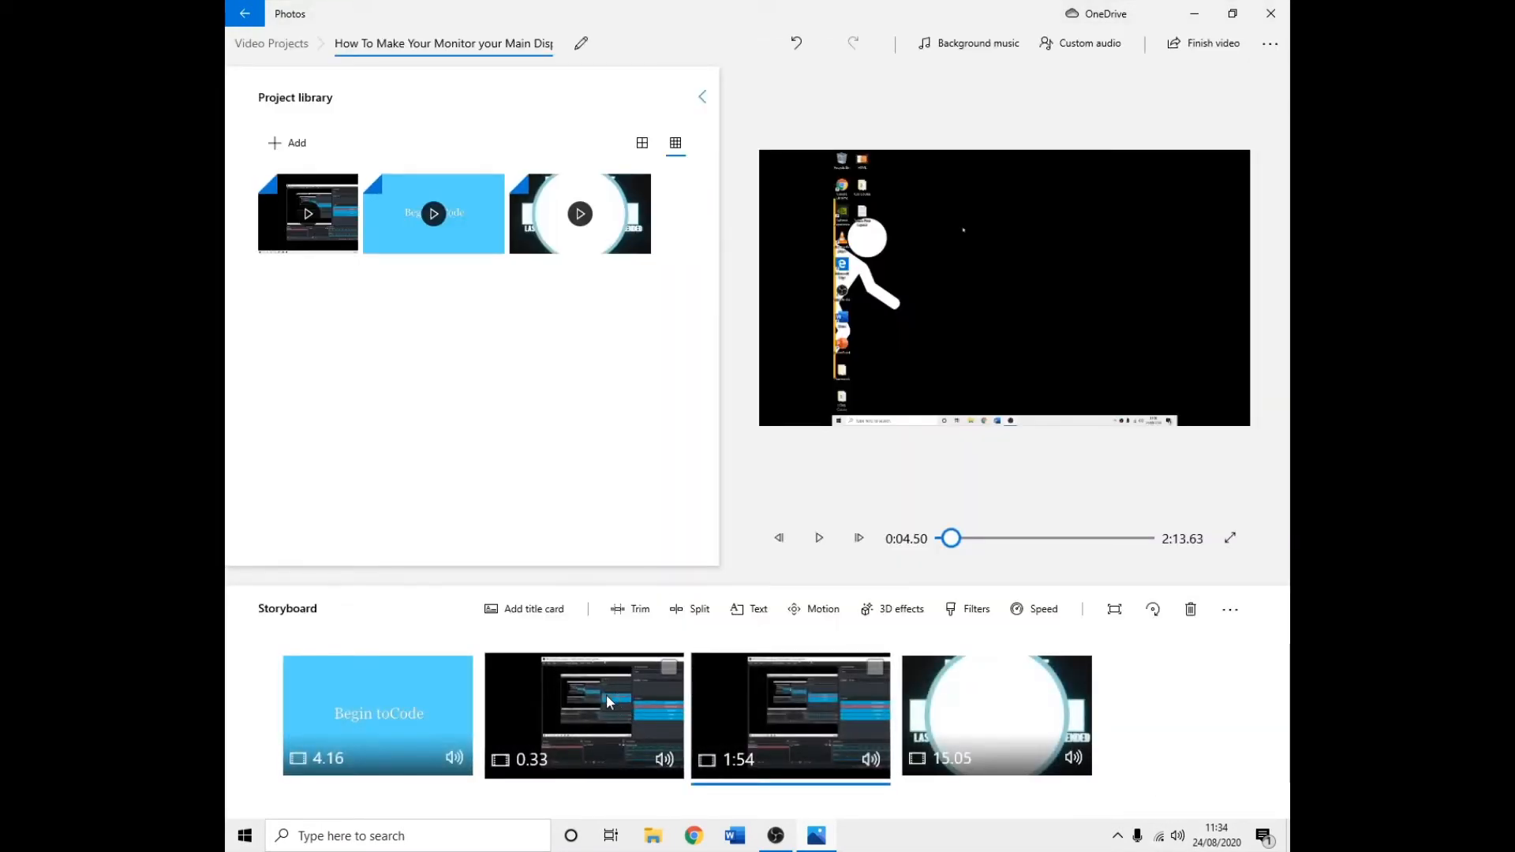
left_click(605, 695)
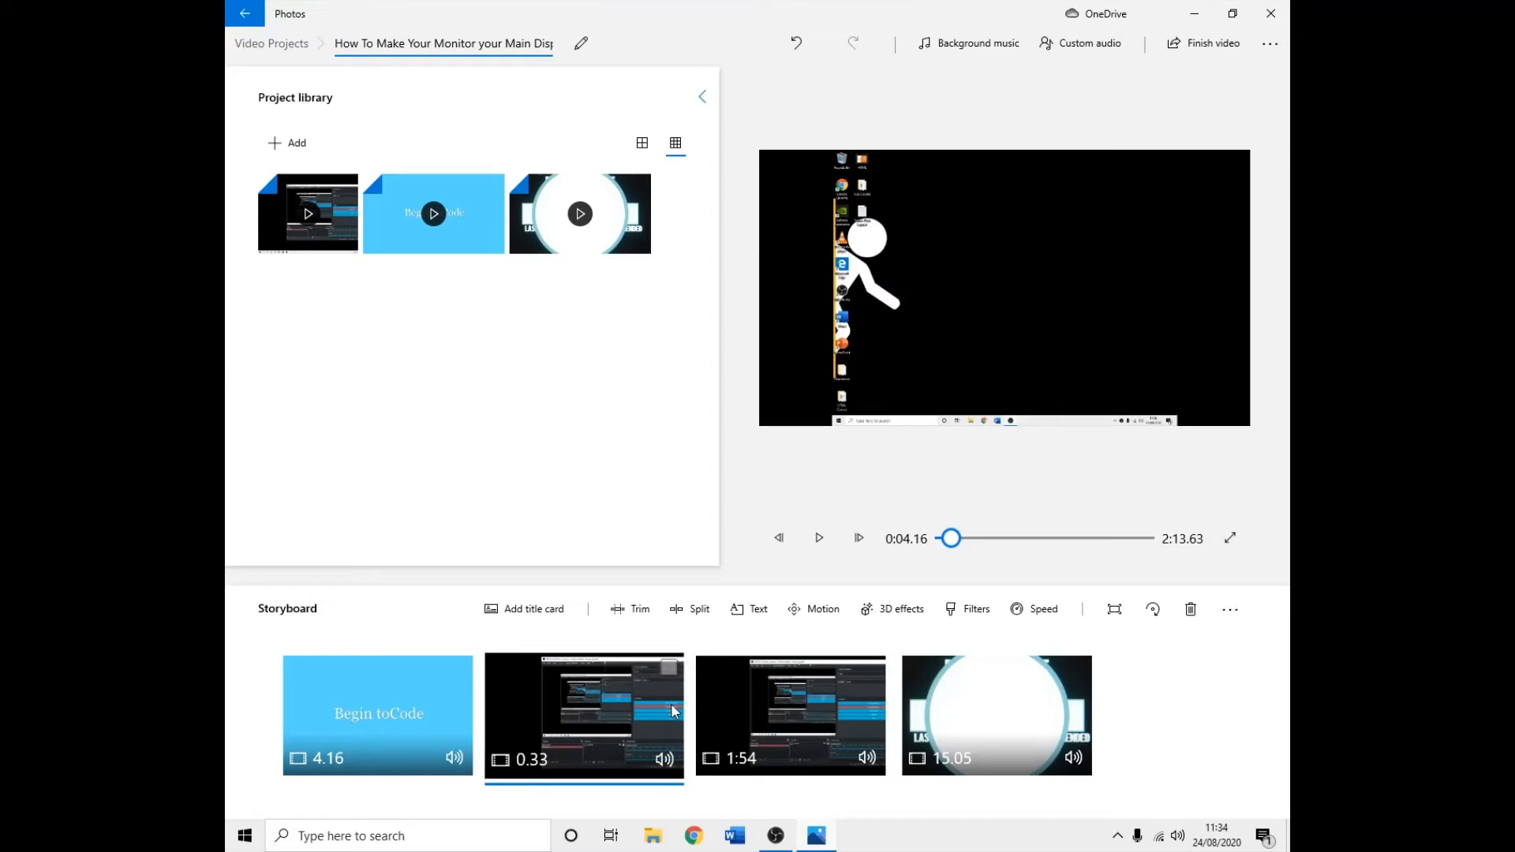
key("ctrl+z")
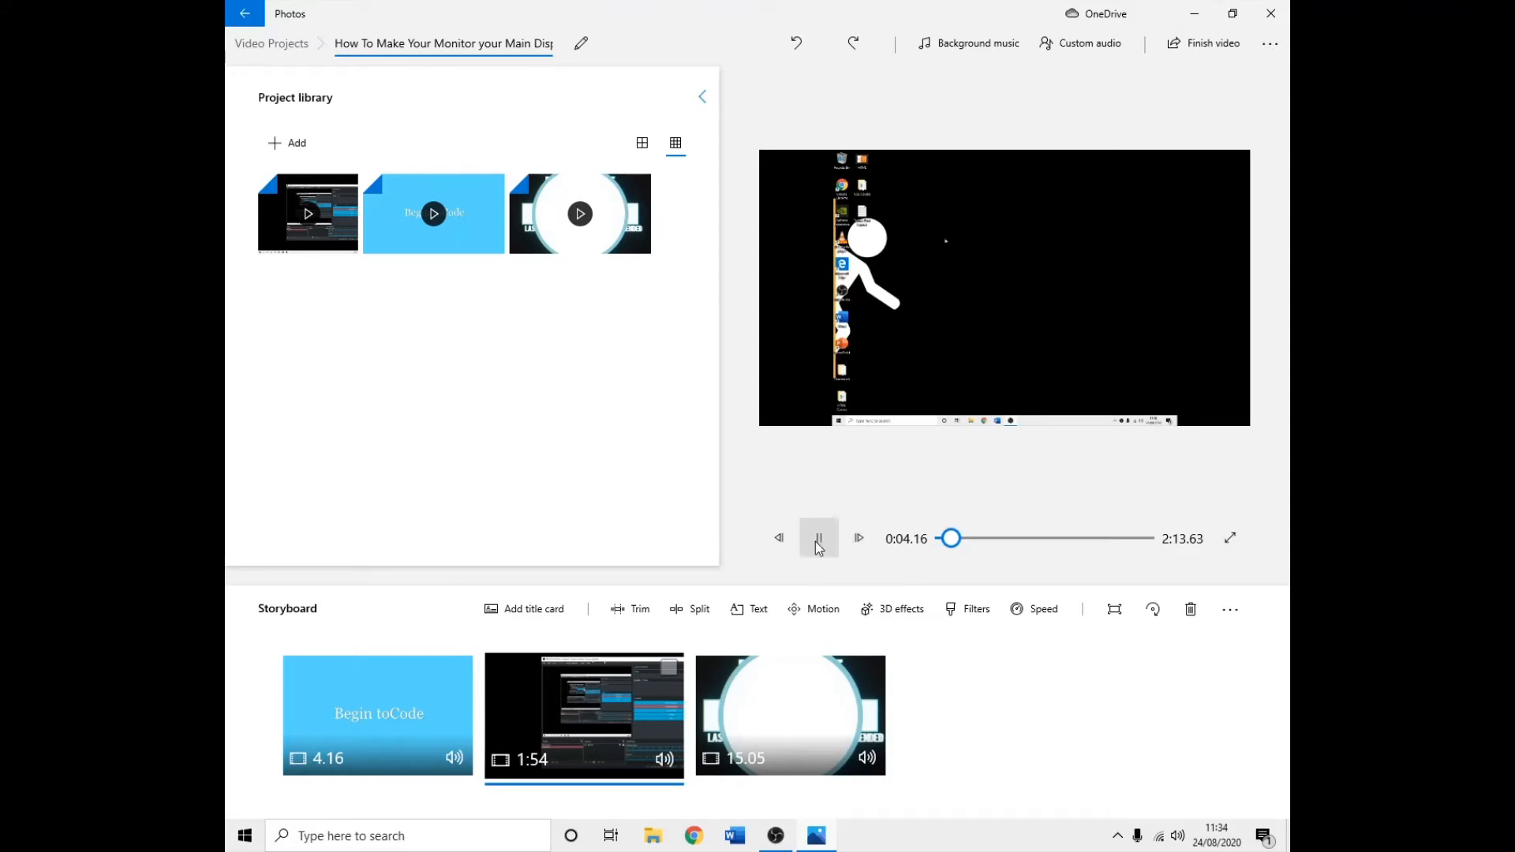
Preview the end of the screen recording and the closing video clip, and return to the start of the recording.
left_click_drag(951, 538, 1120, 541)
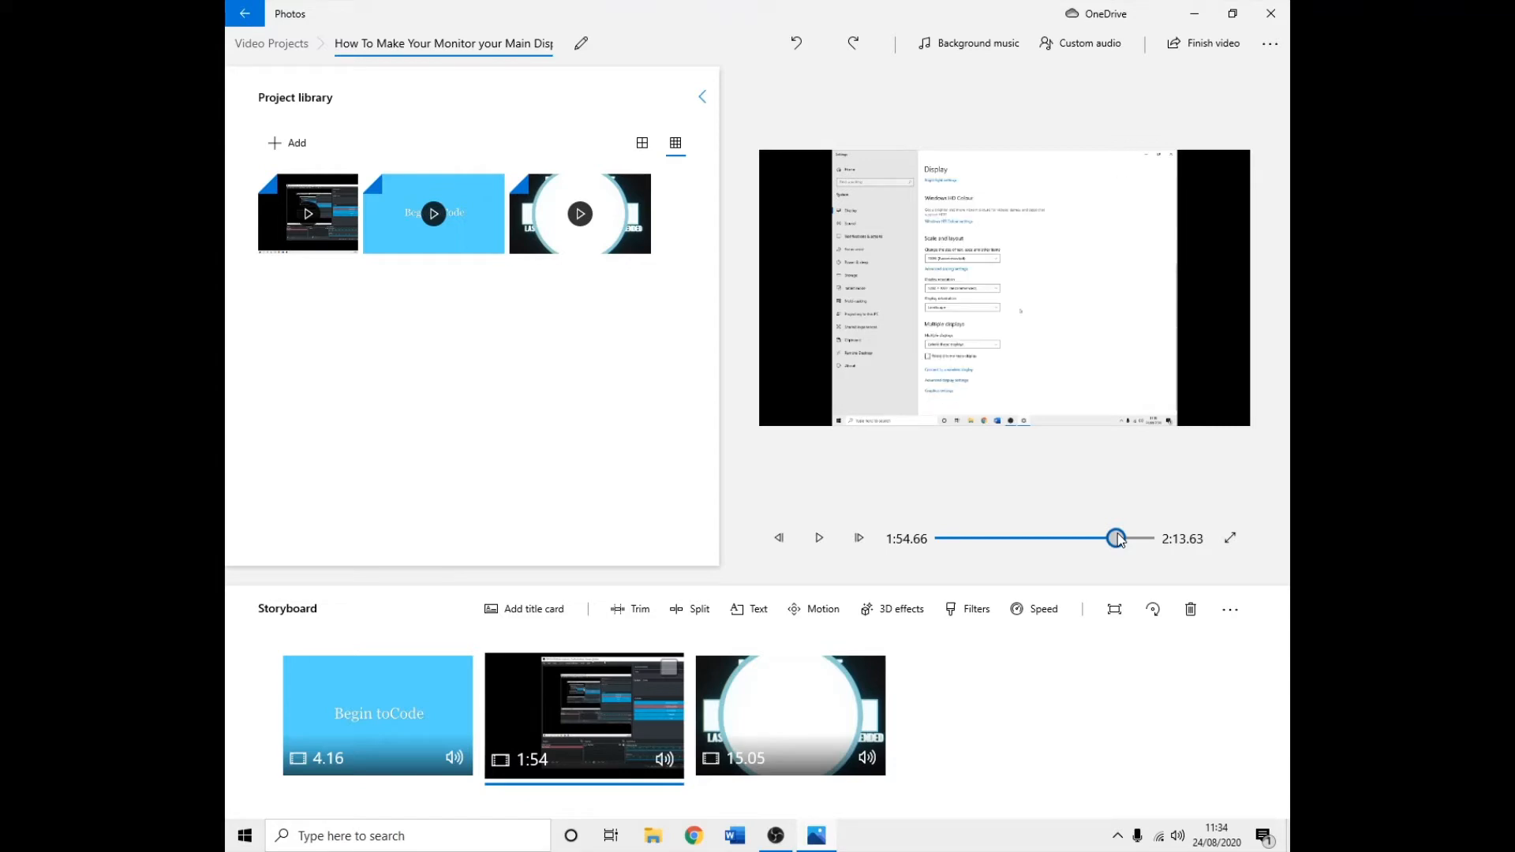
mouse_move(1119, 541)
left_mouse_down()
mouse_move(980, 541)
mouse_move(1126, 546)
left_mouse_up()
left_click_drag(1127, 539, 1115, 539)
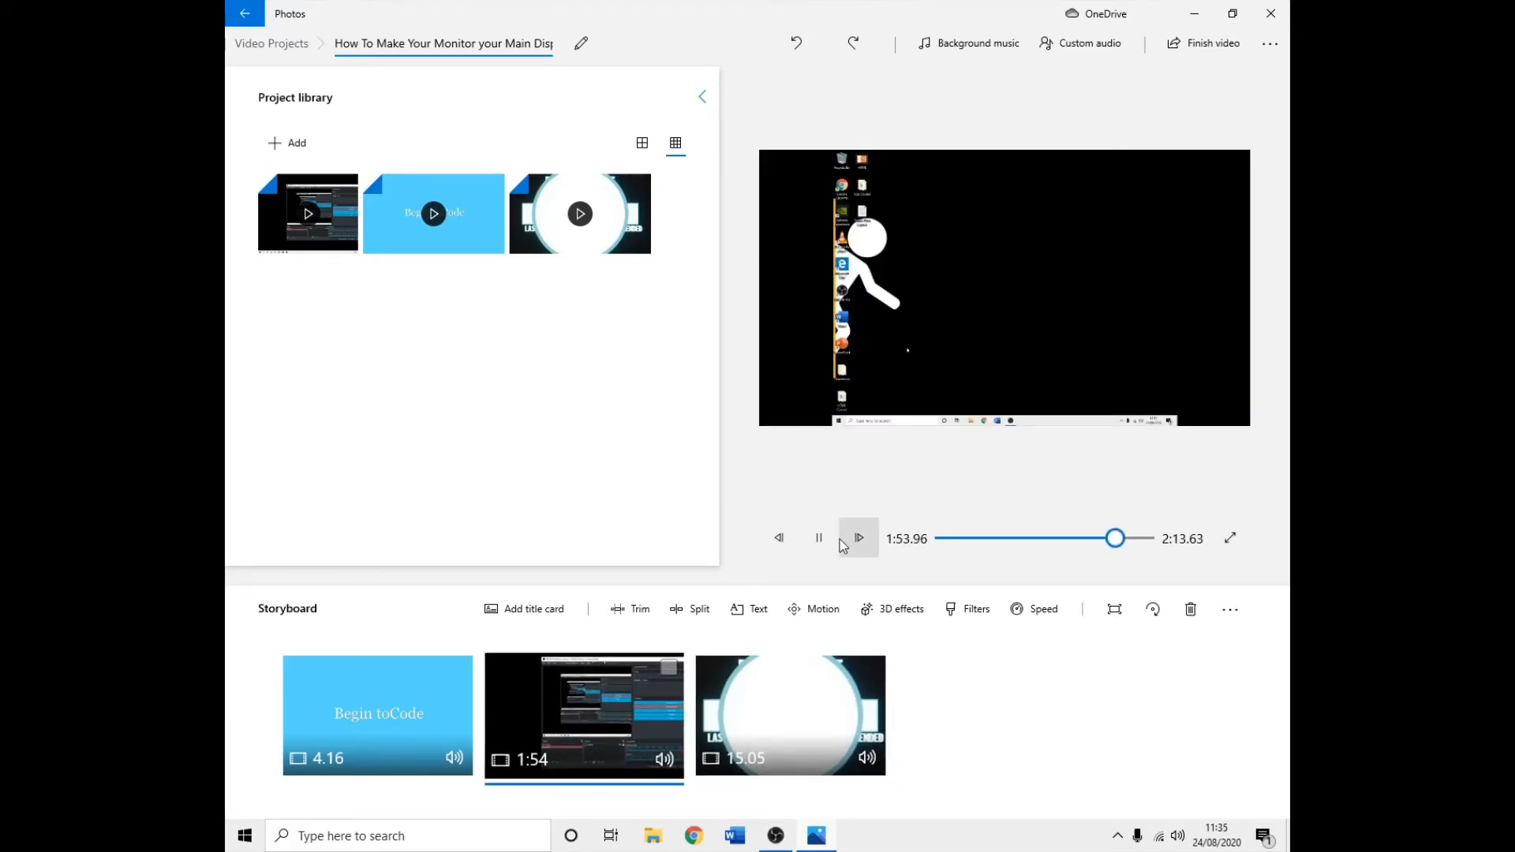
left_click(751, 714)
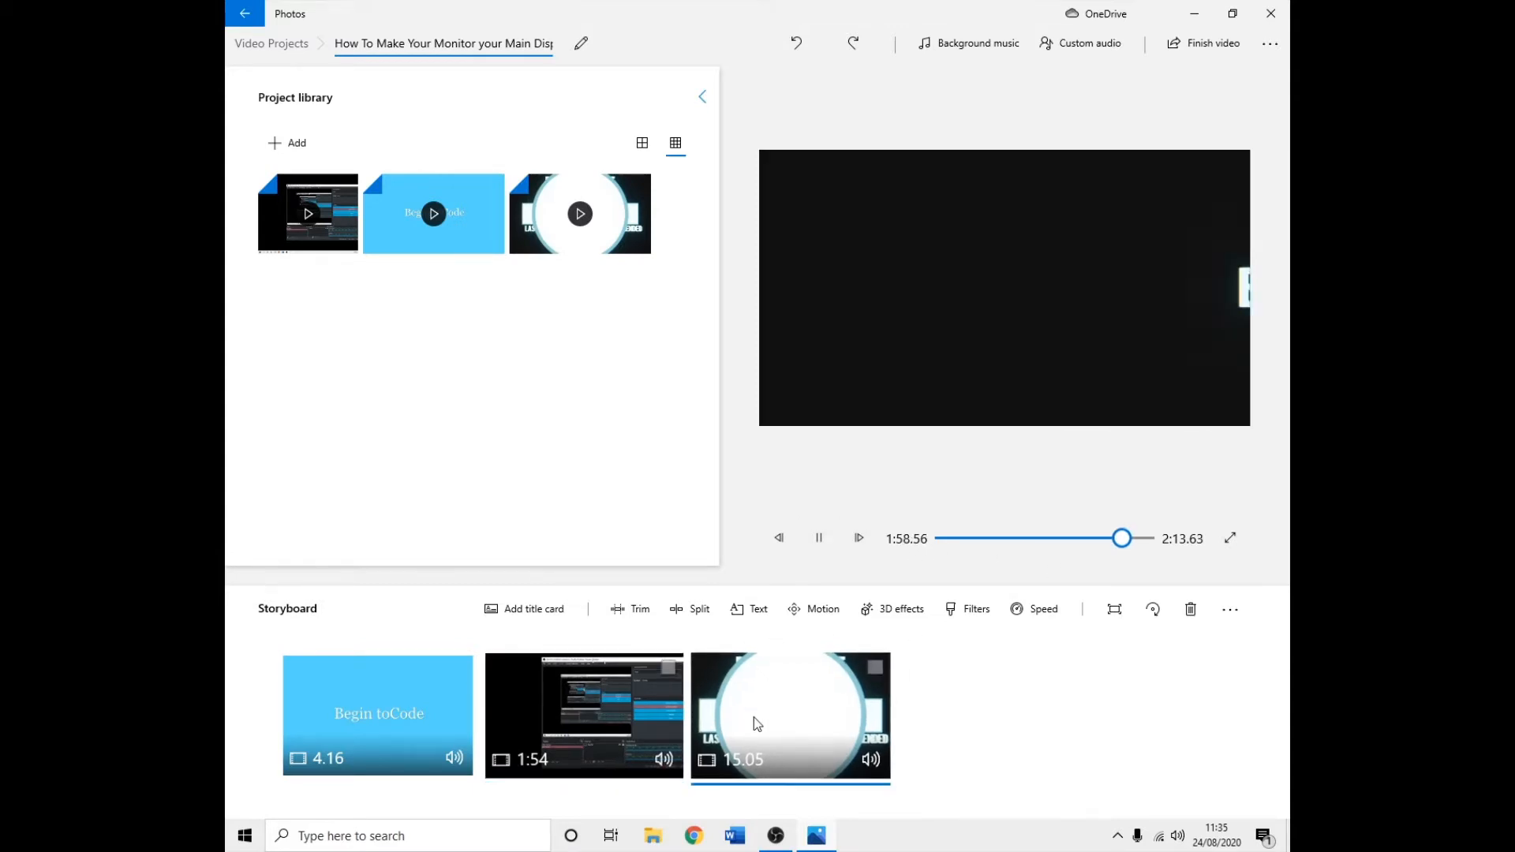
left_click(620, 735)
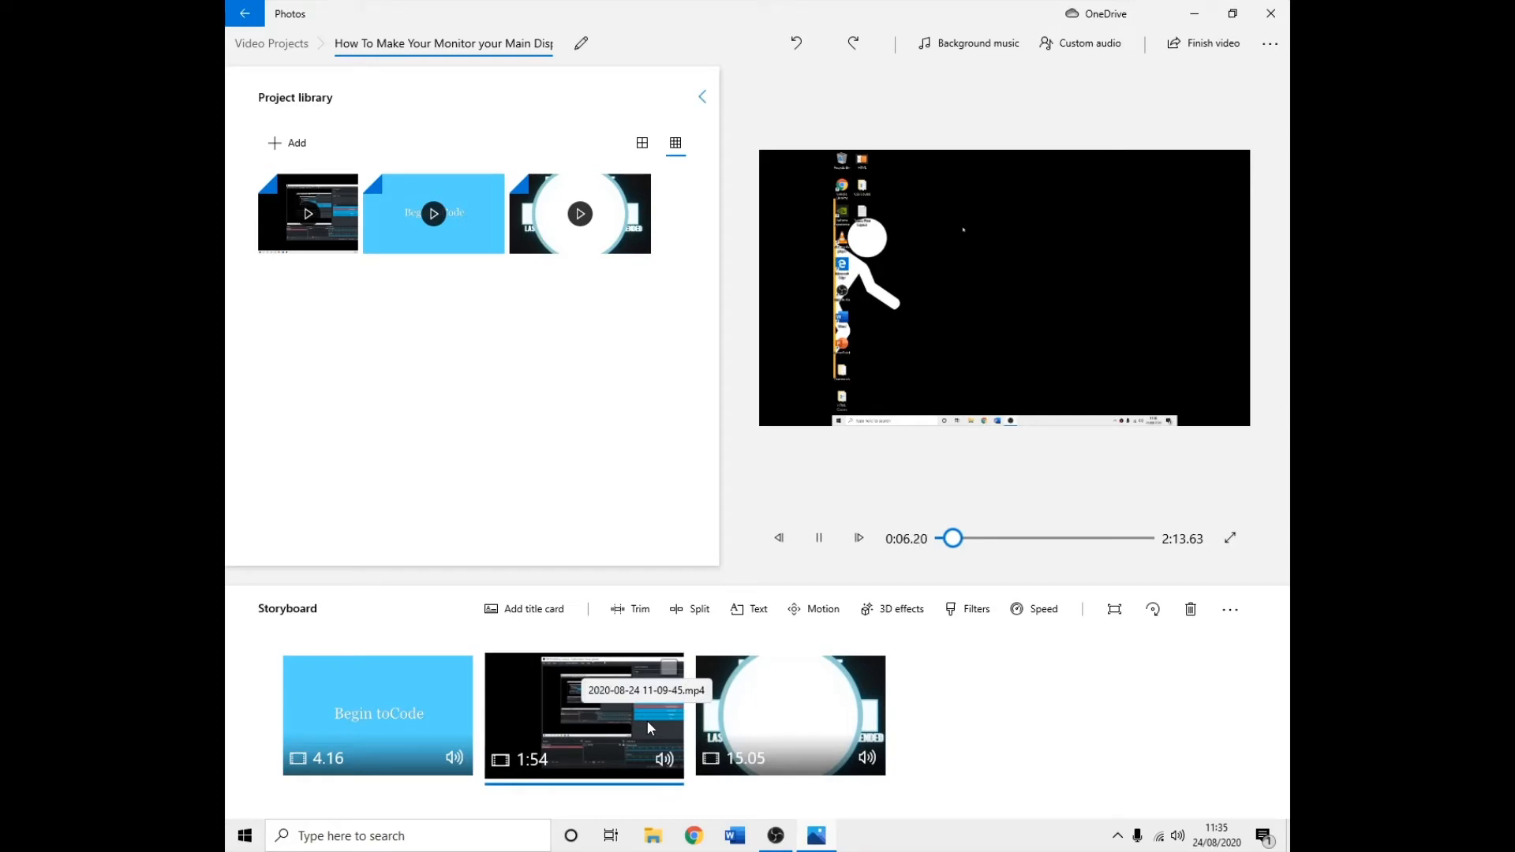
left_click(837, 542)
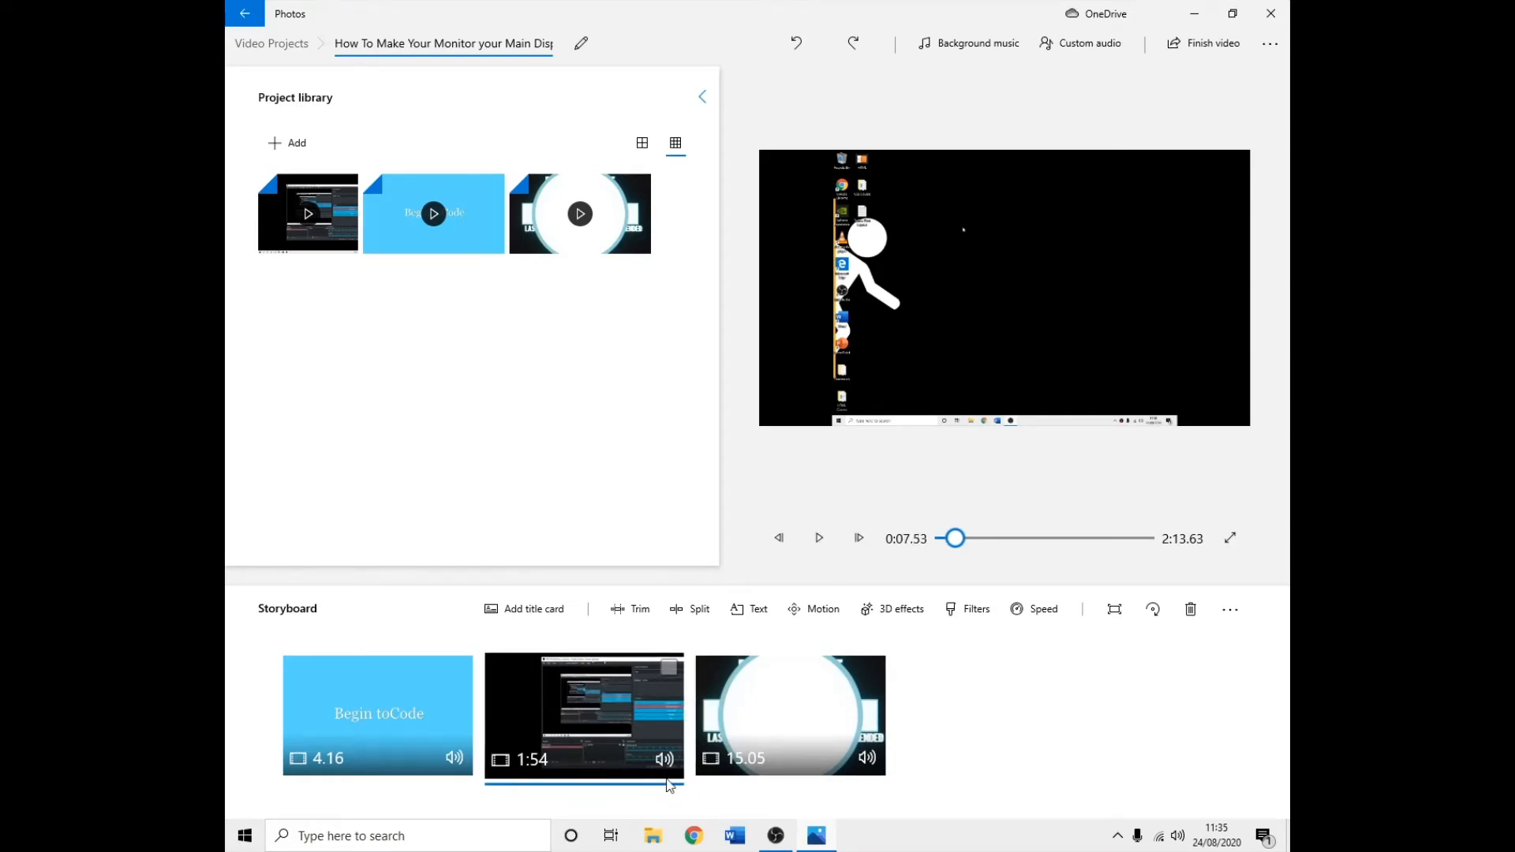
Add the text "<----- Display 1" to the screen recording in the Simple animated style.
left_click_drag(947, 546, 1015, 550)
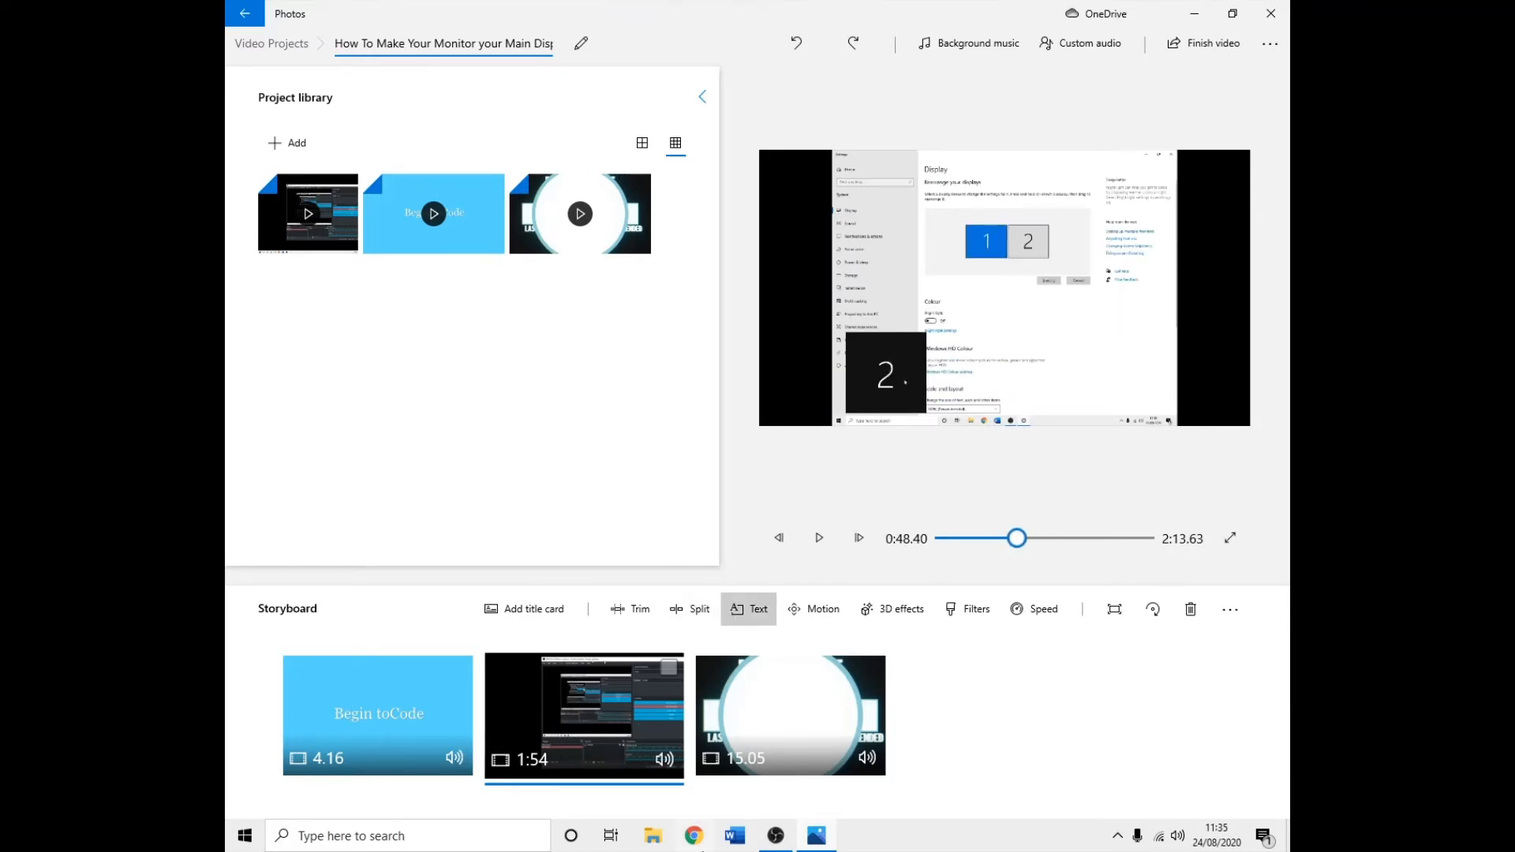
left_click(748, 609)
scroll(1181, 574, "down", 5)
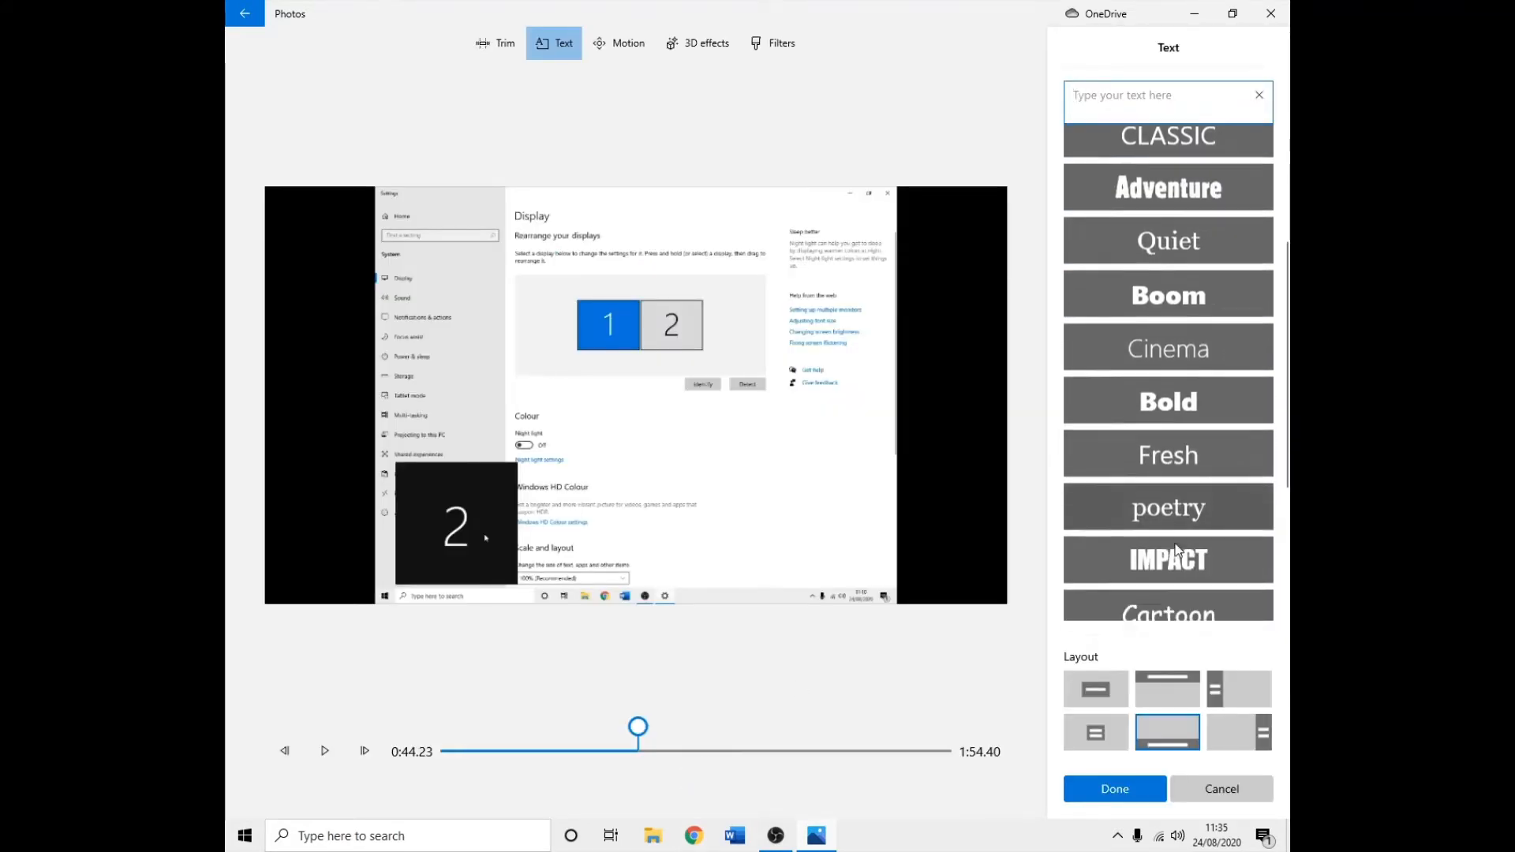
scroll(1180, 598, "up", 5)
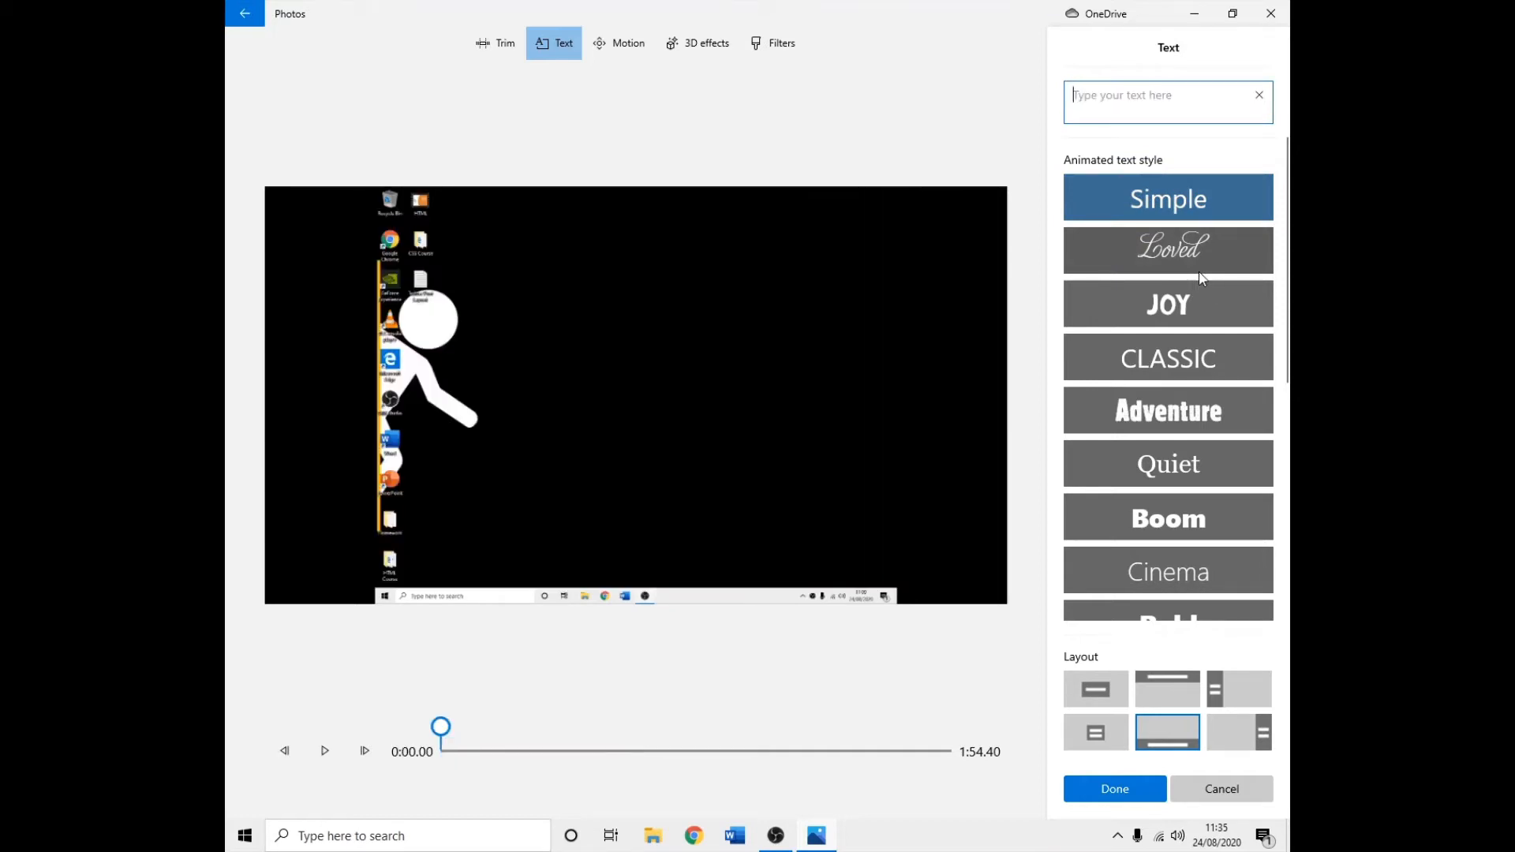
type("<")
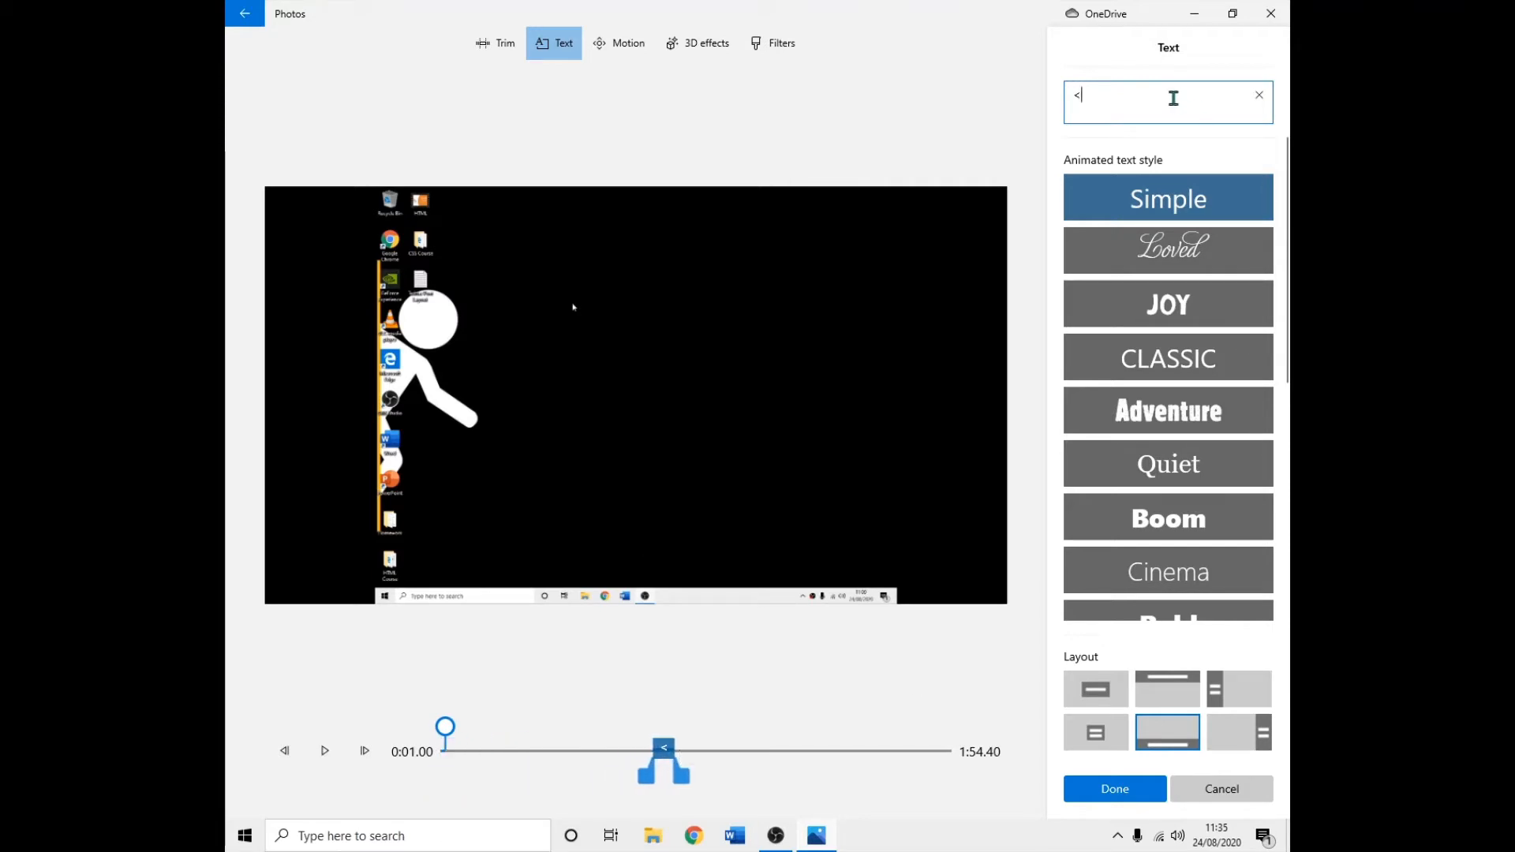
type("----- Display 1")
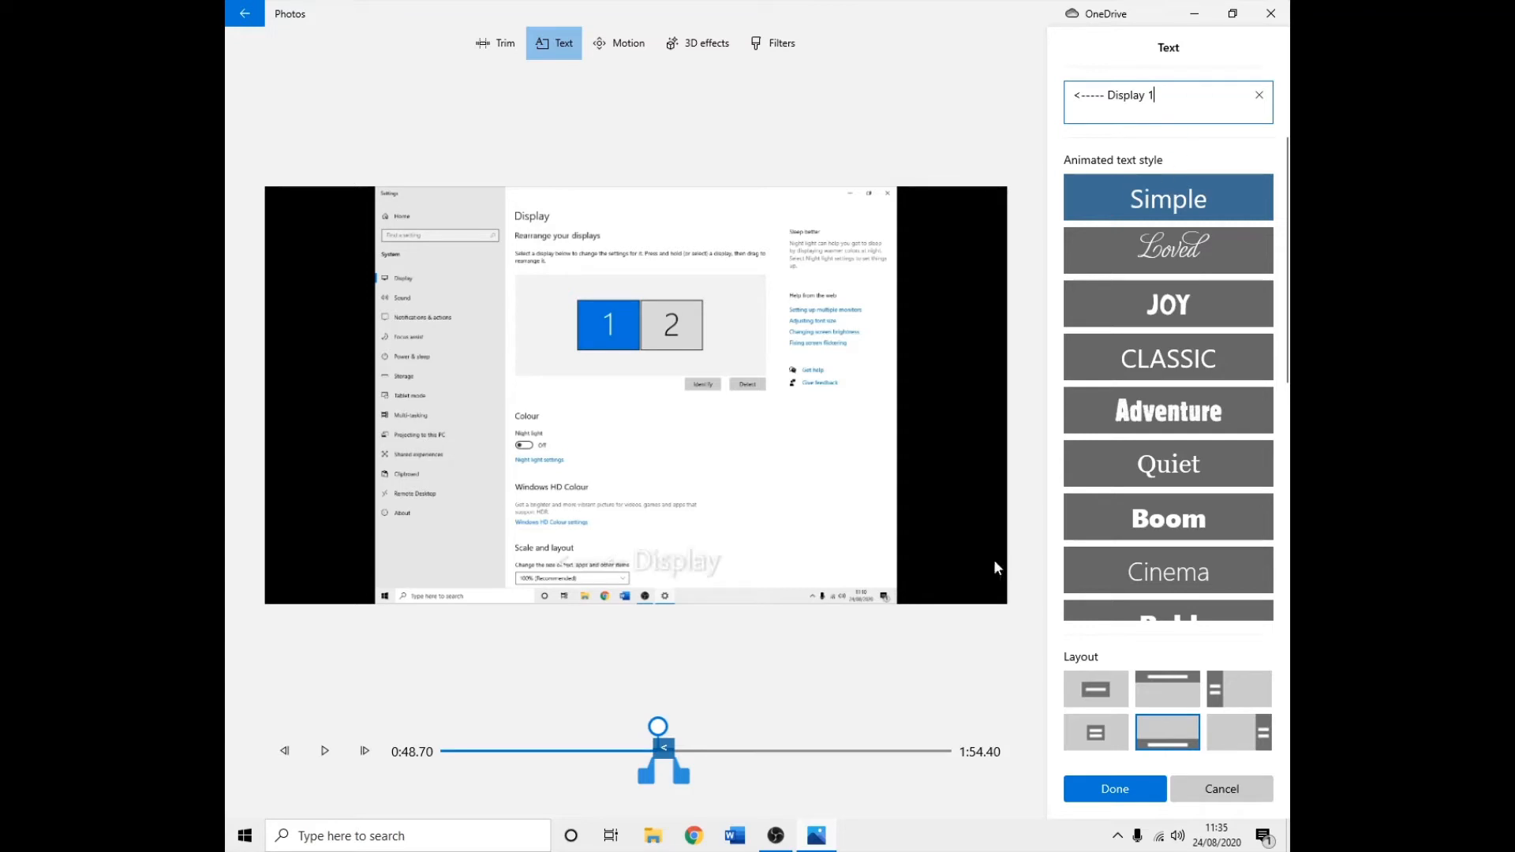
Adjust the caption's time range so it spans the 0:48.70 point of the recording, apply it and play it back.
left_click_drag(665, 754, 796, 757)
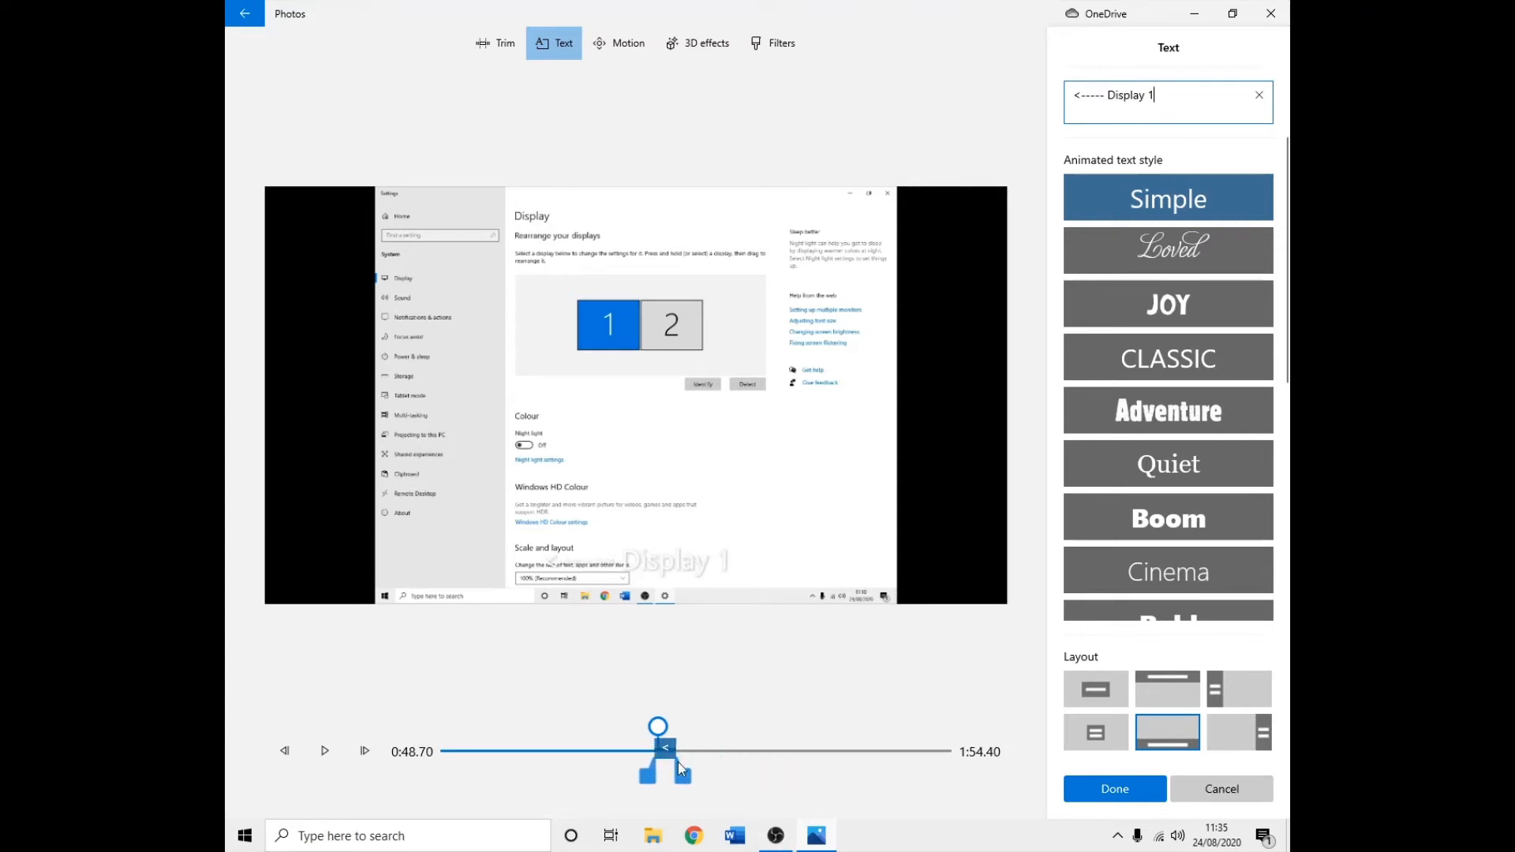
mouse_move(678, 762)
left_mouse_down()
mouse_move(694, 758)
mouse_move(508, 753)
mouse_move(737, 757)
mouse_move(619, 771)
mouse_move(688, 791)
mouse_move(771, 774)
mouse_move(879, 781)
mouse_move(680, 776)
left_mouse_up()
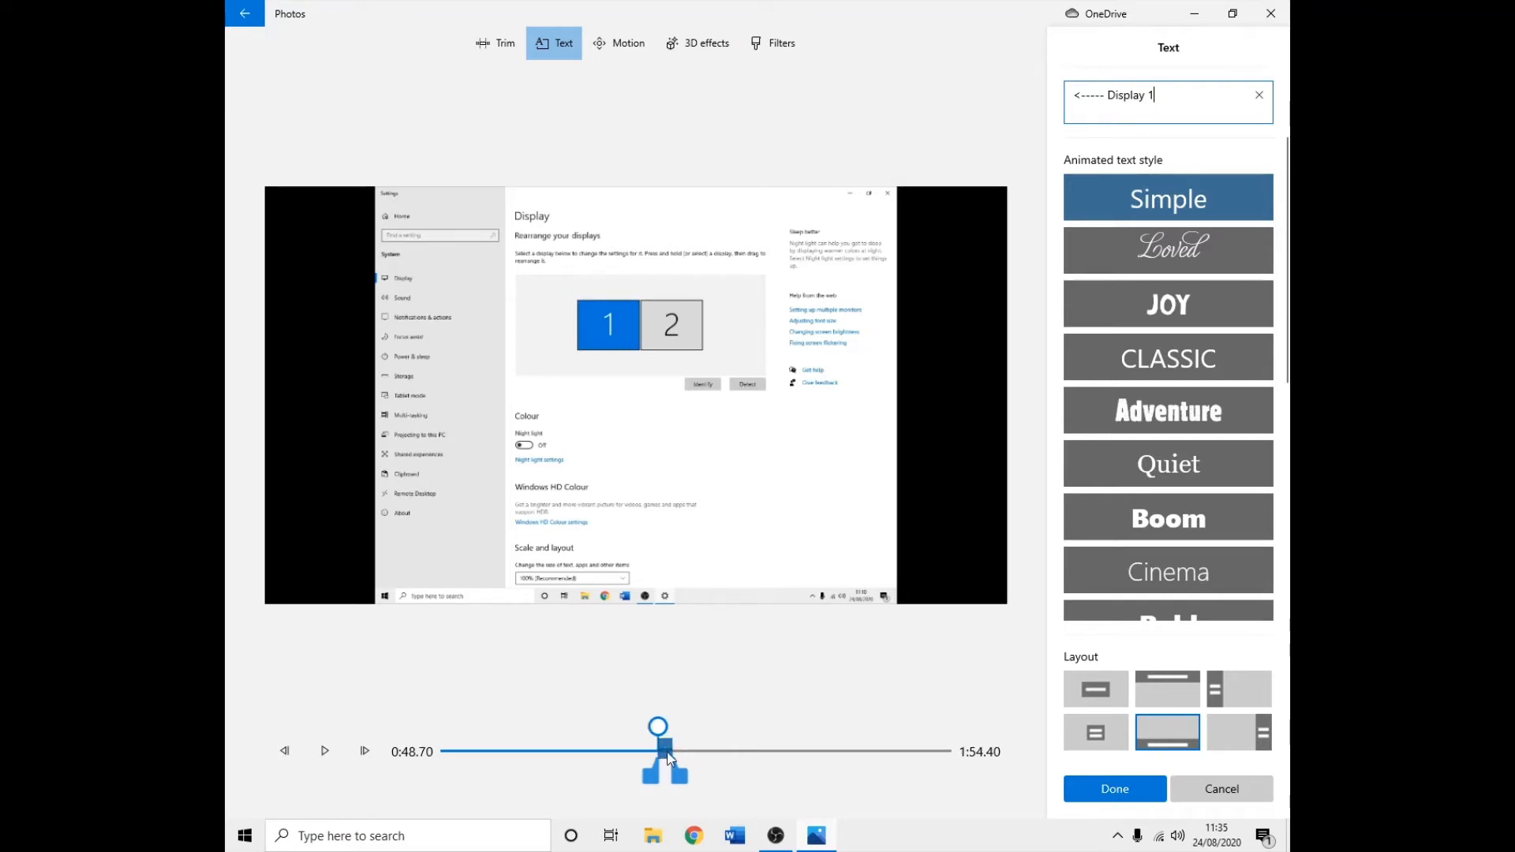
left_click(870, 650)
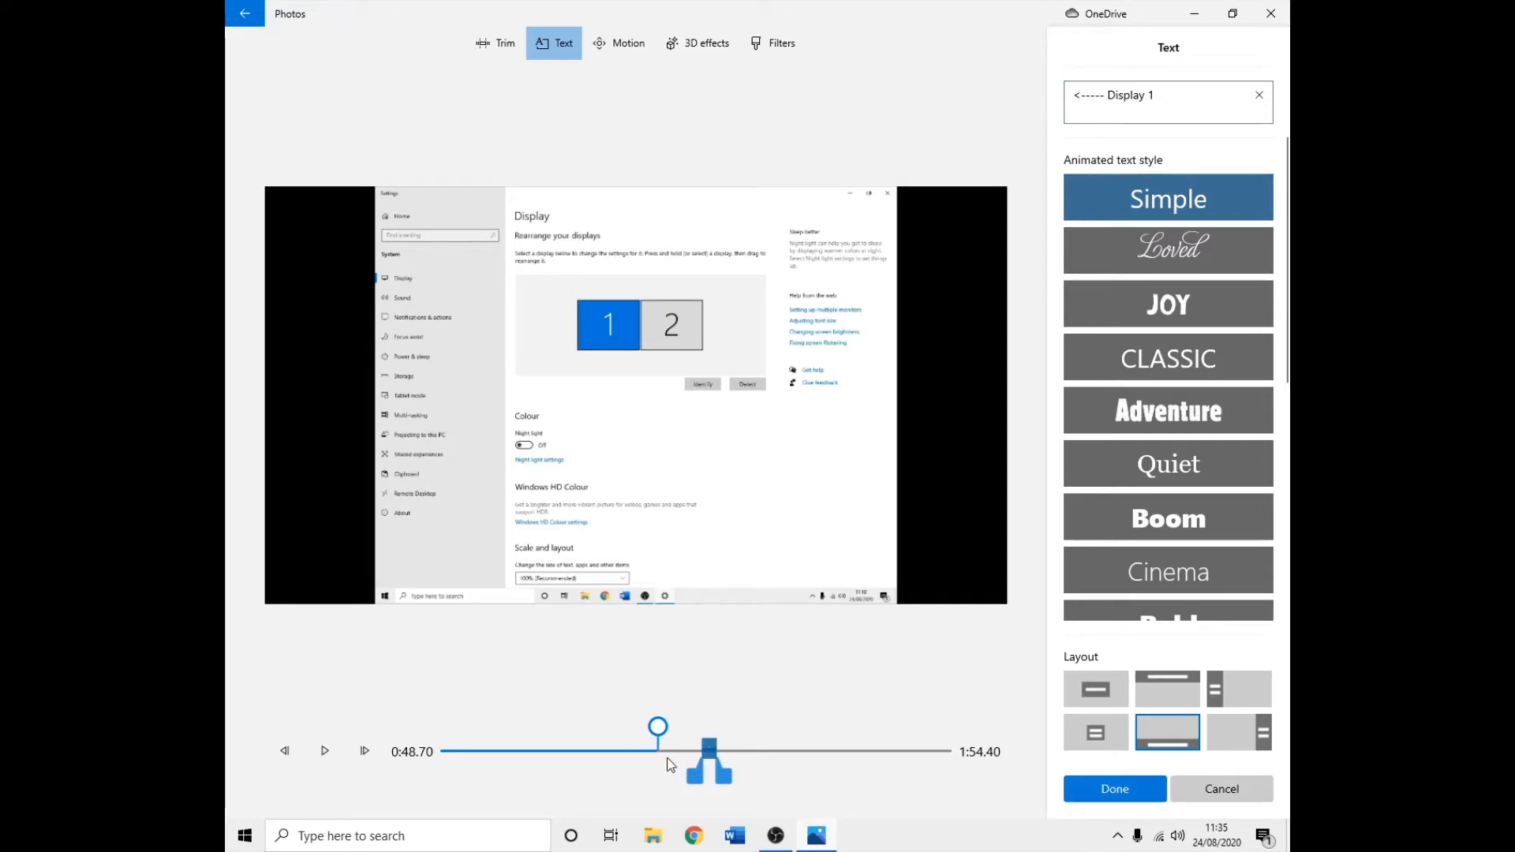
left_click_drag(667, 759, 606, 758)
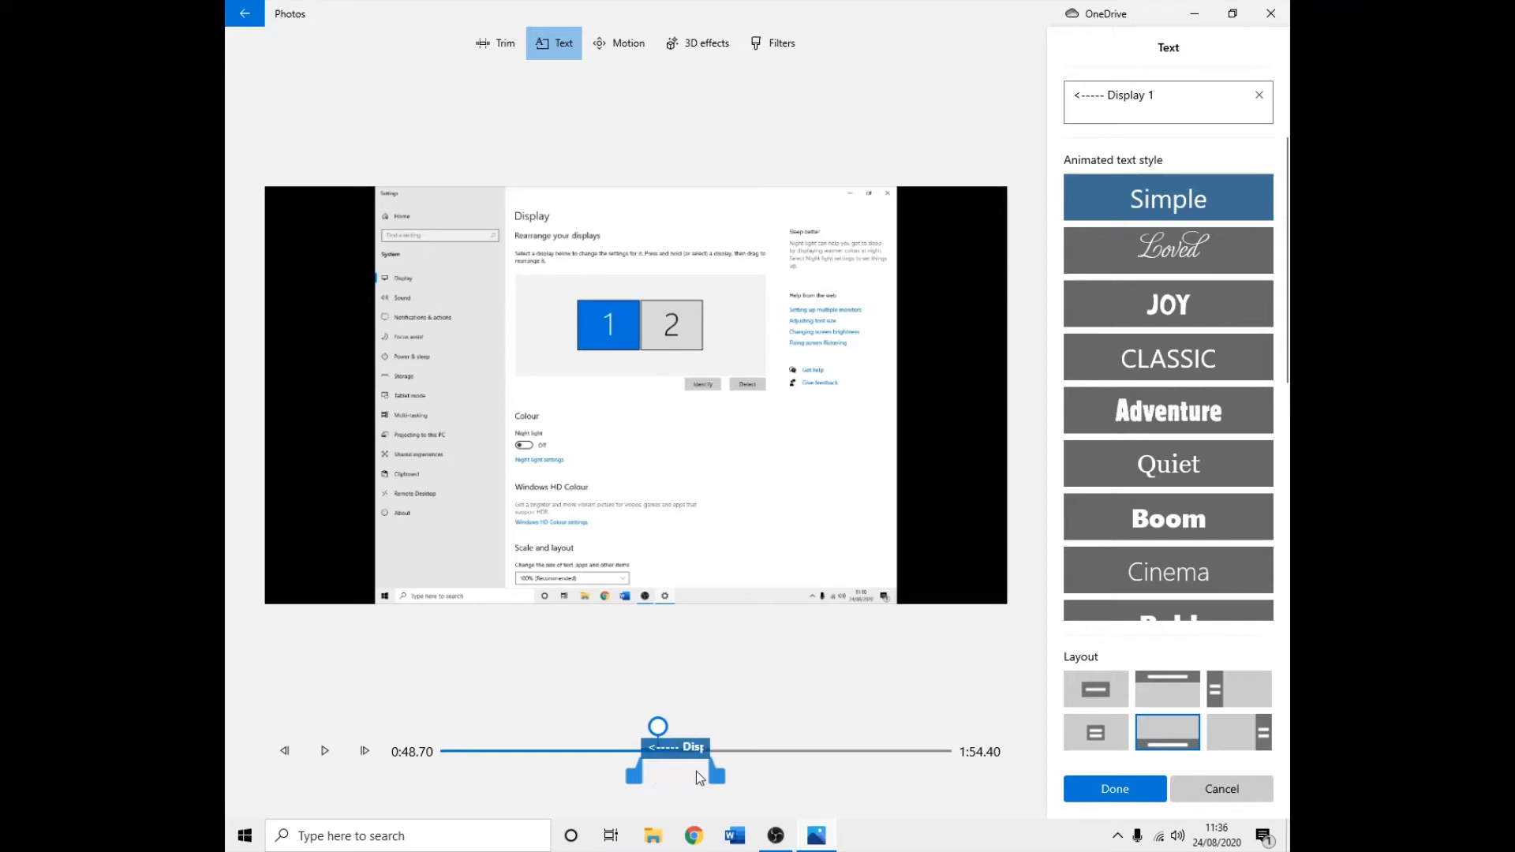
left_click(1108, 793)
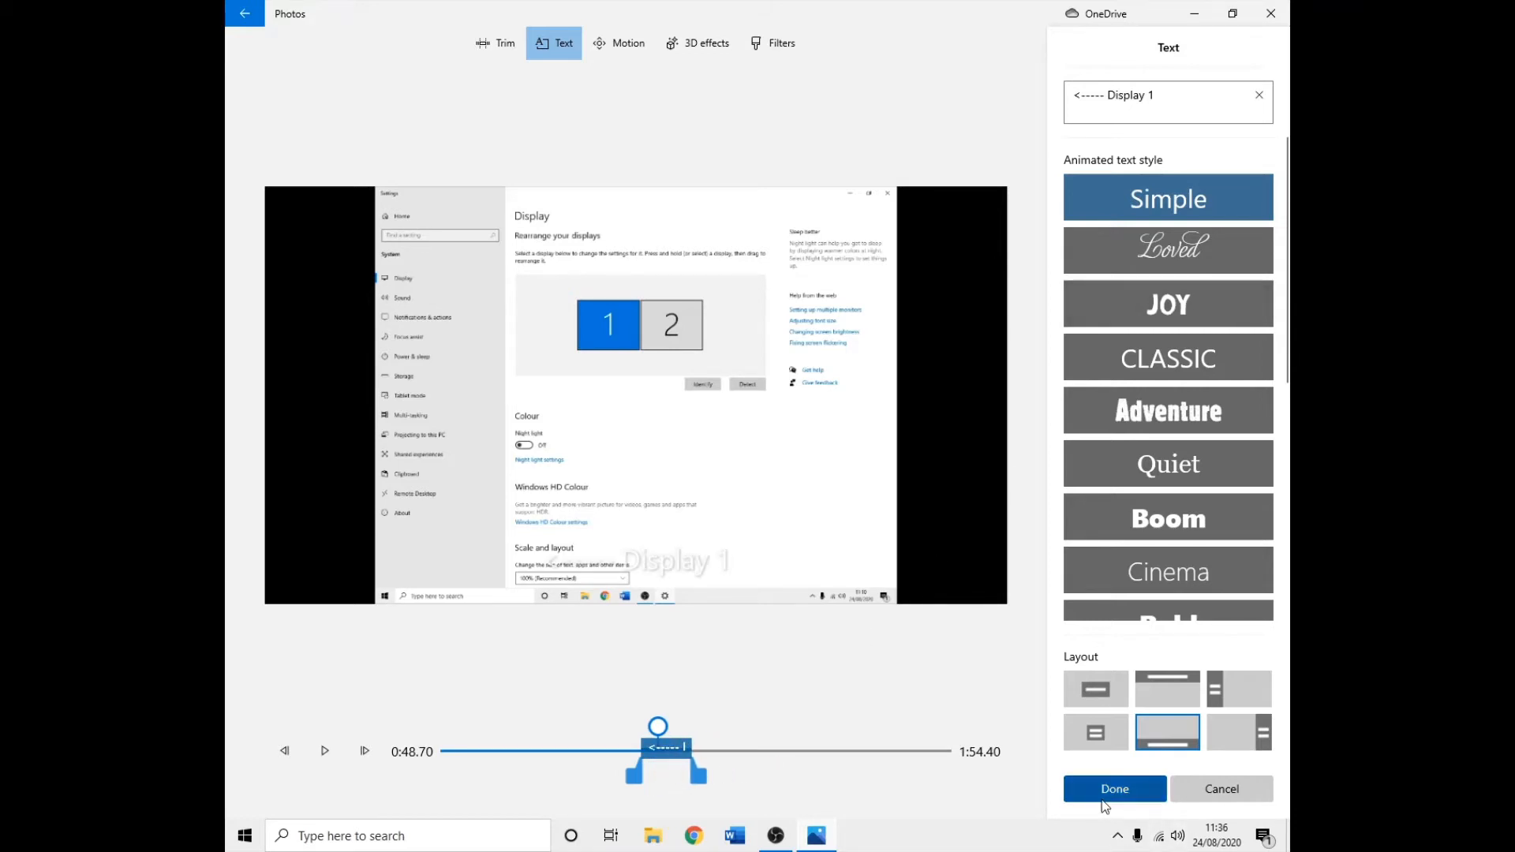
left_click(816, 538)
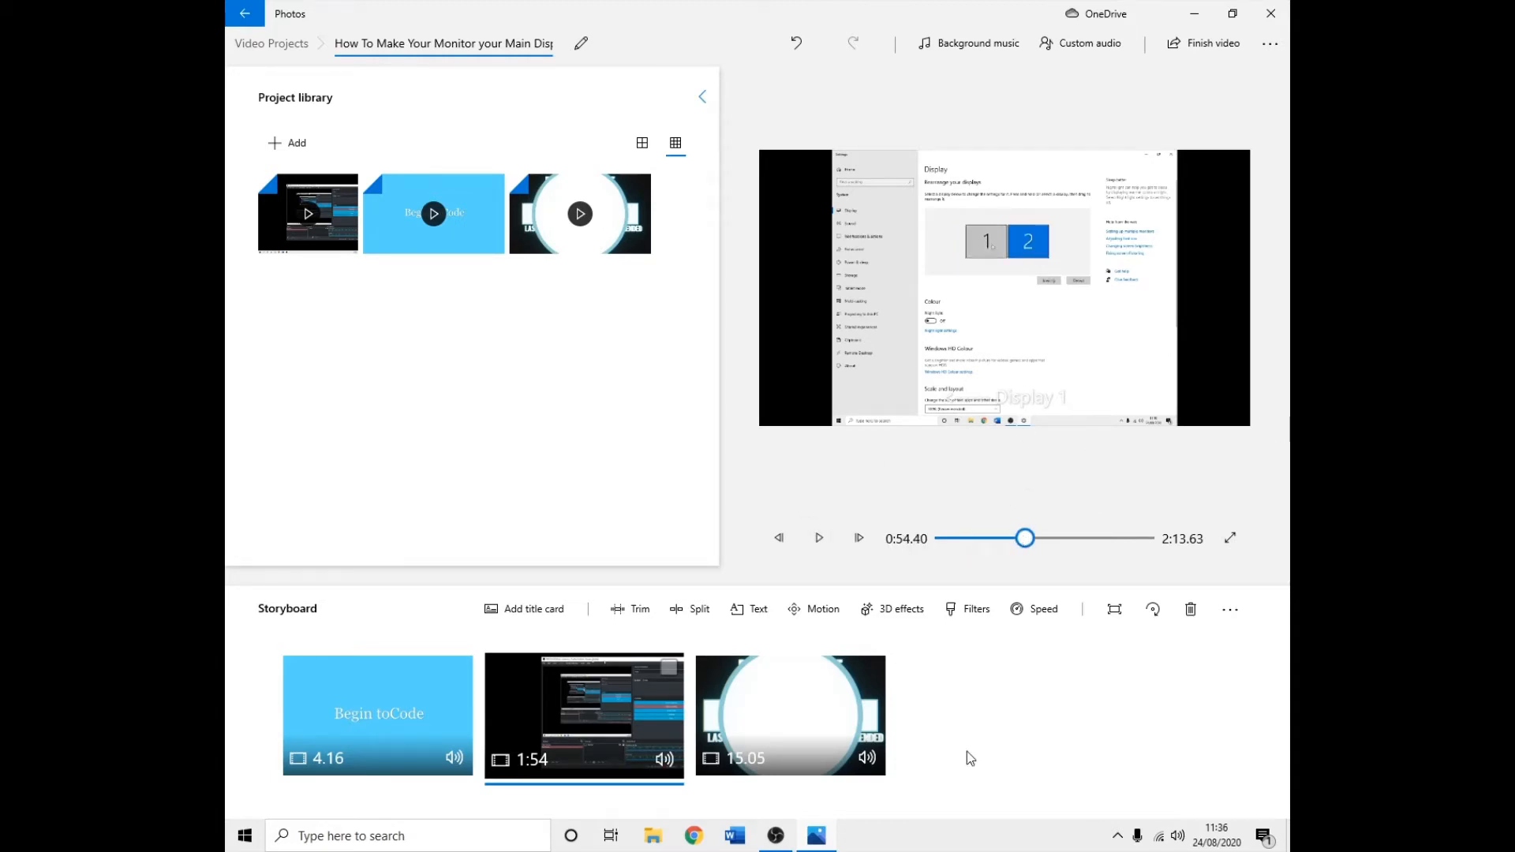
Reopen the recording's caption, try the Fresh and poetry animated styles, and set it to Cartoon.
left_click(751, 608)
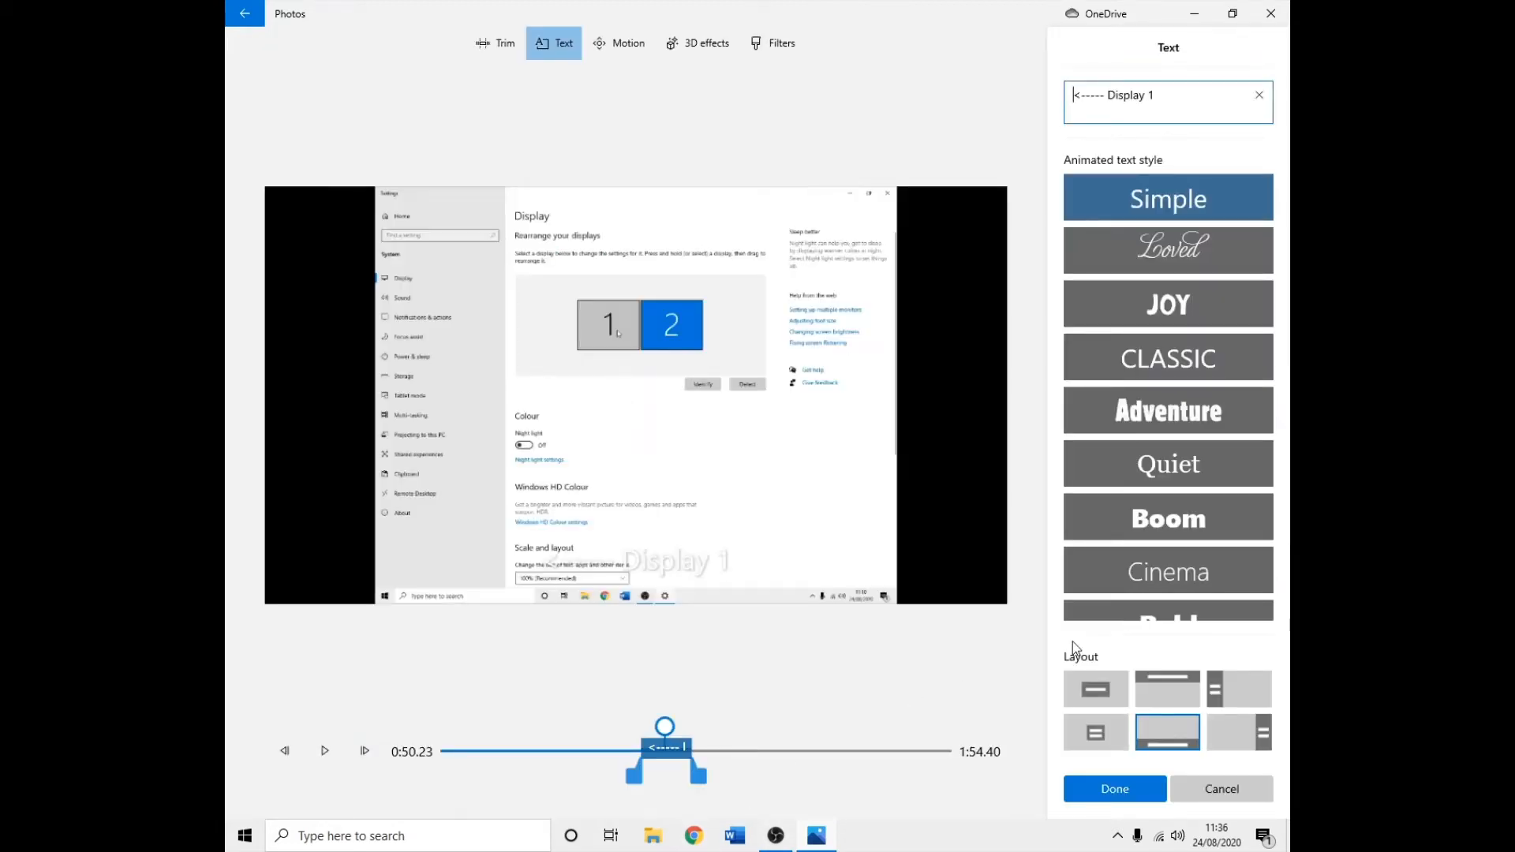
scroll(1166, 552, "down", 5)
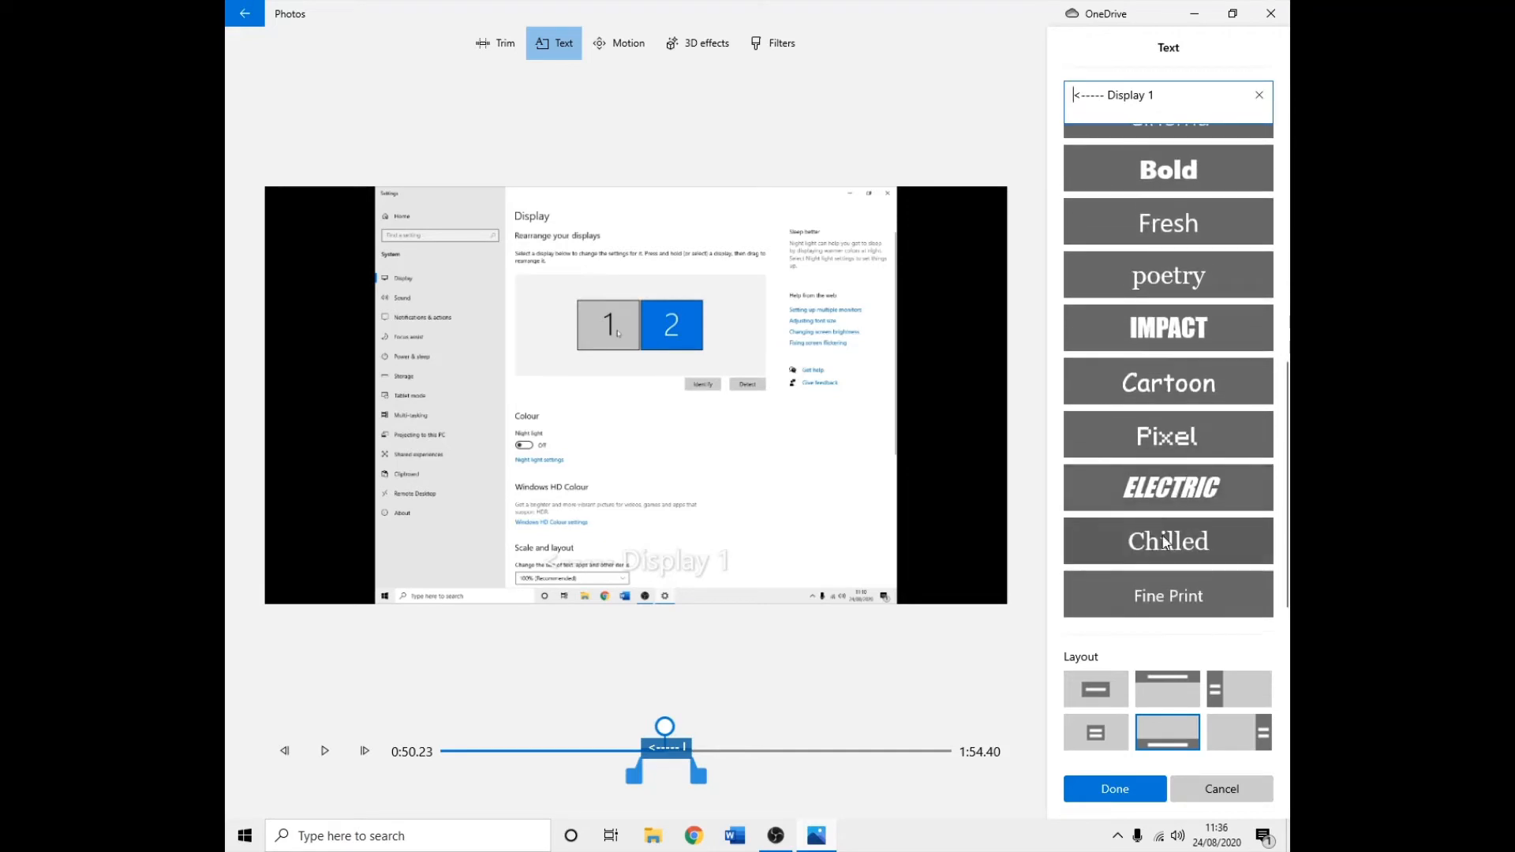
scroll(1165, 541, "up", 5)
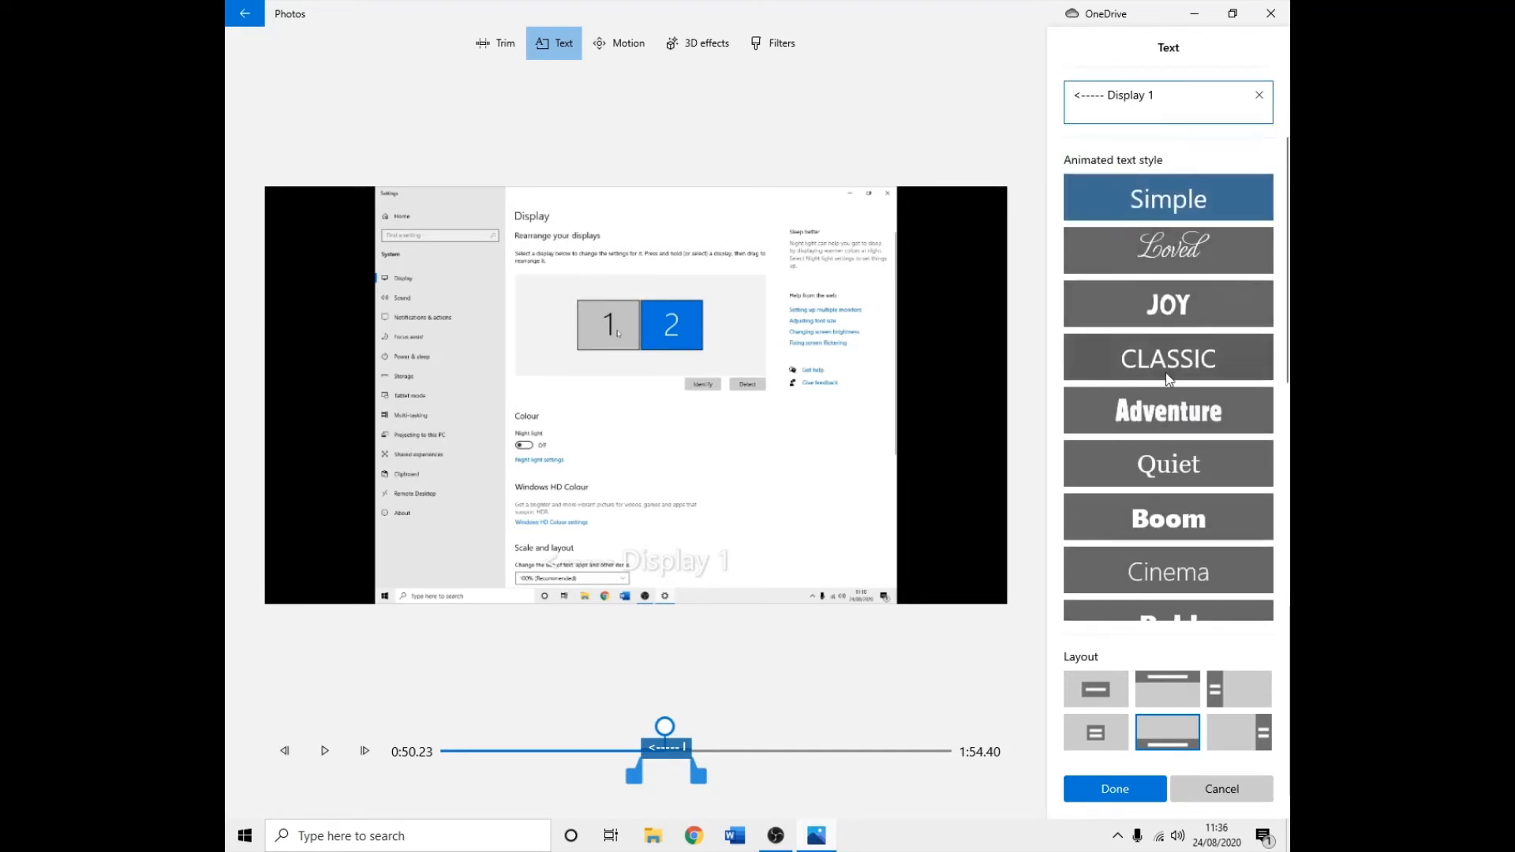
scroll(1168, 465, "down", 5)
left_click(1168, 223)
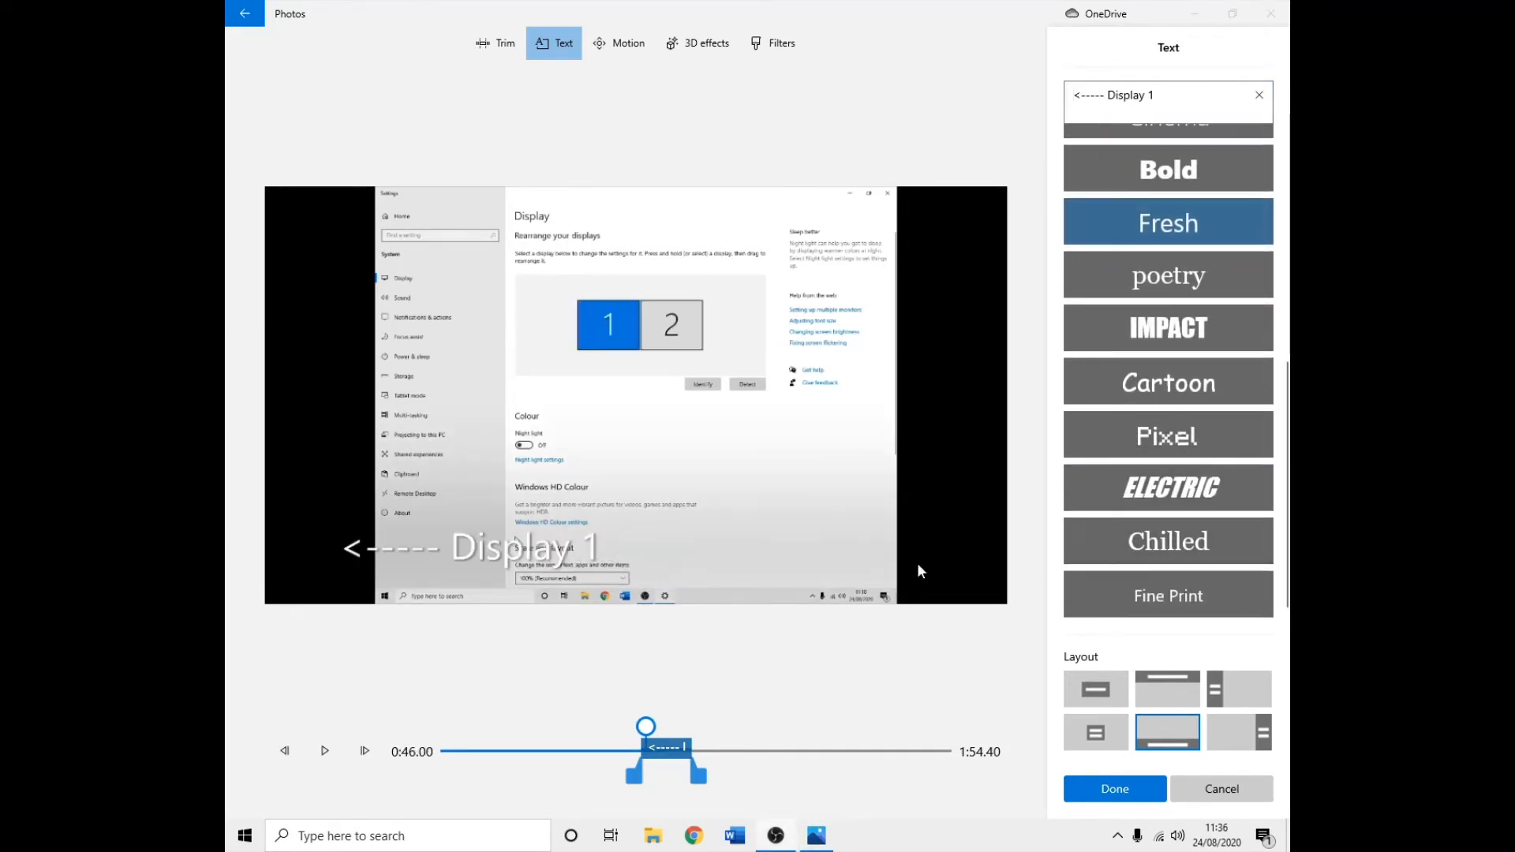
scroll(1196, 580, "up", 4)
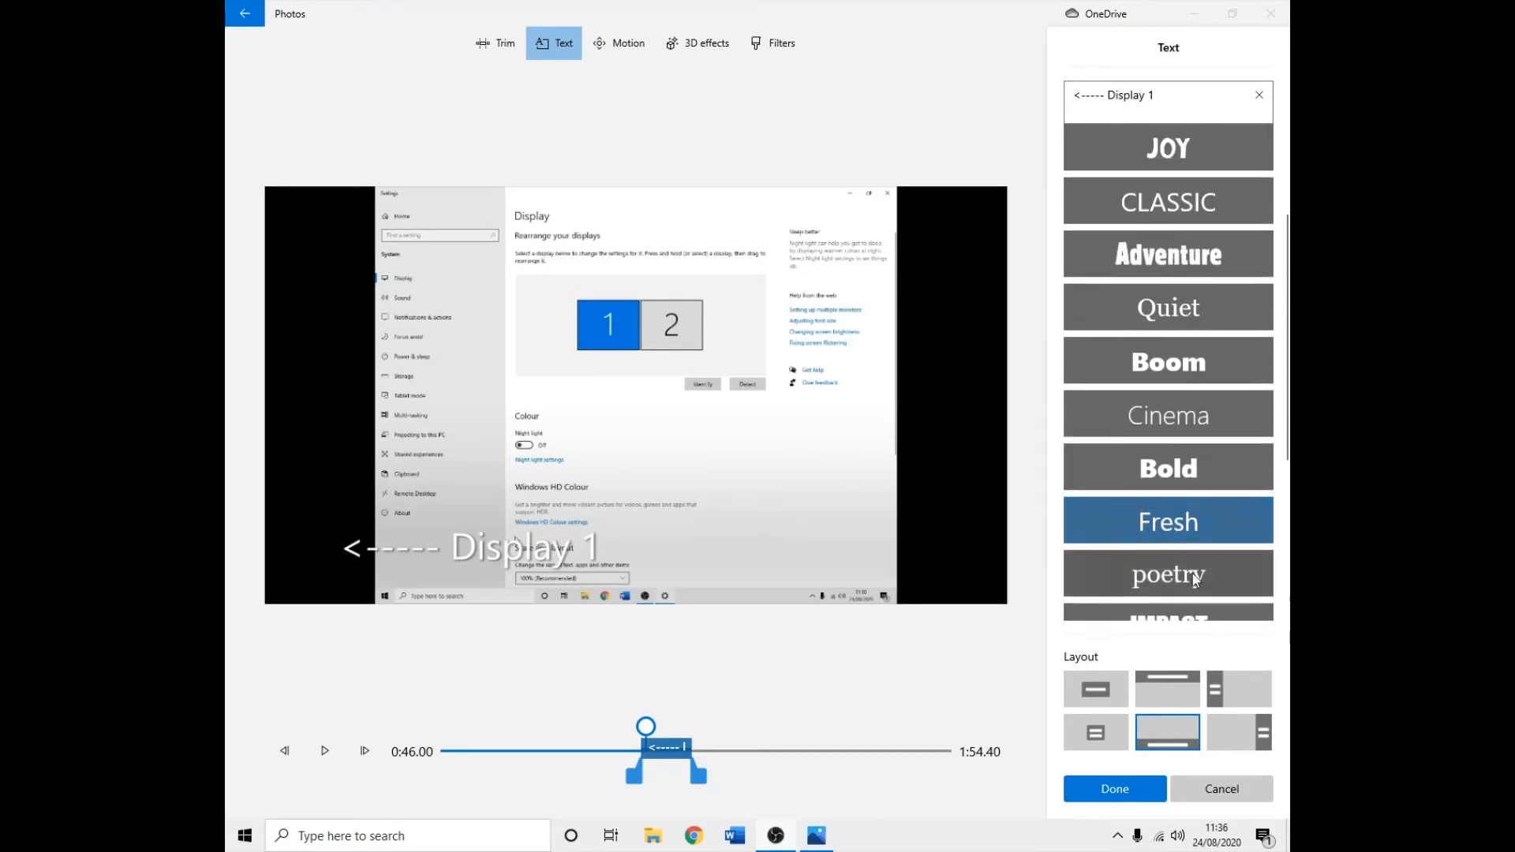
scroll(1181, 514, "down", 2)
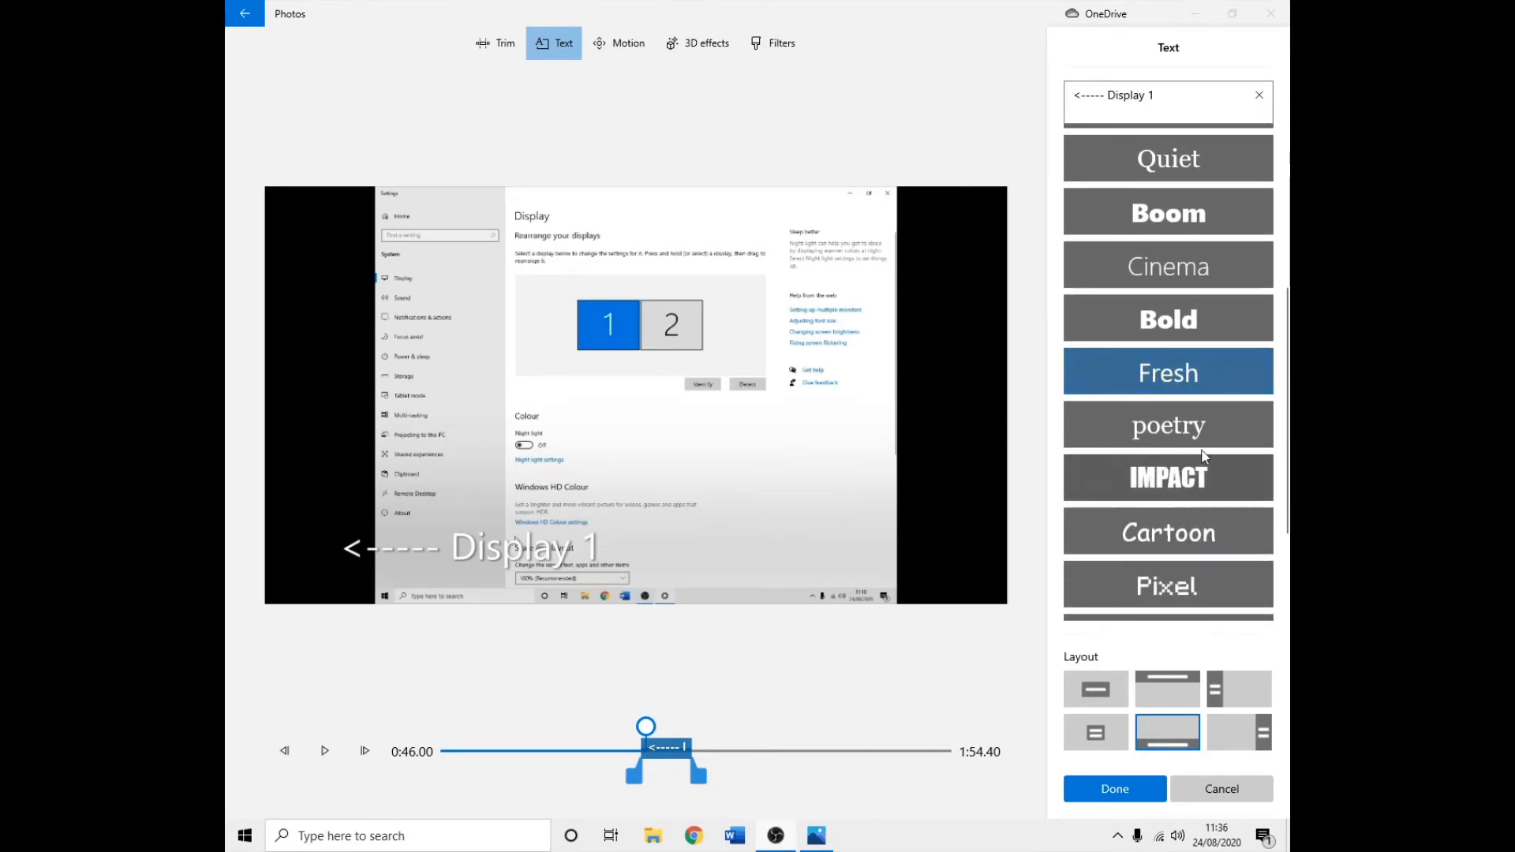
left_click(1188, 418)
scroll(1176, 458, "down", 3)
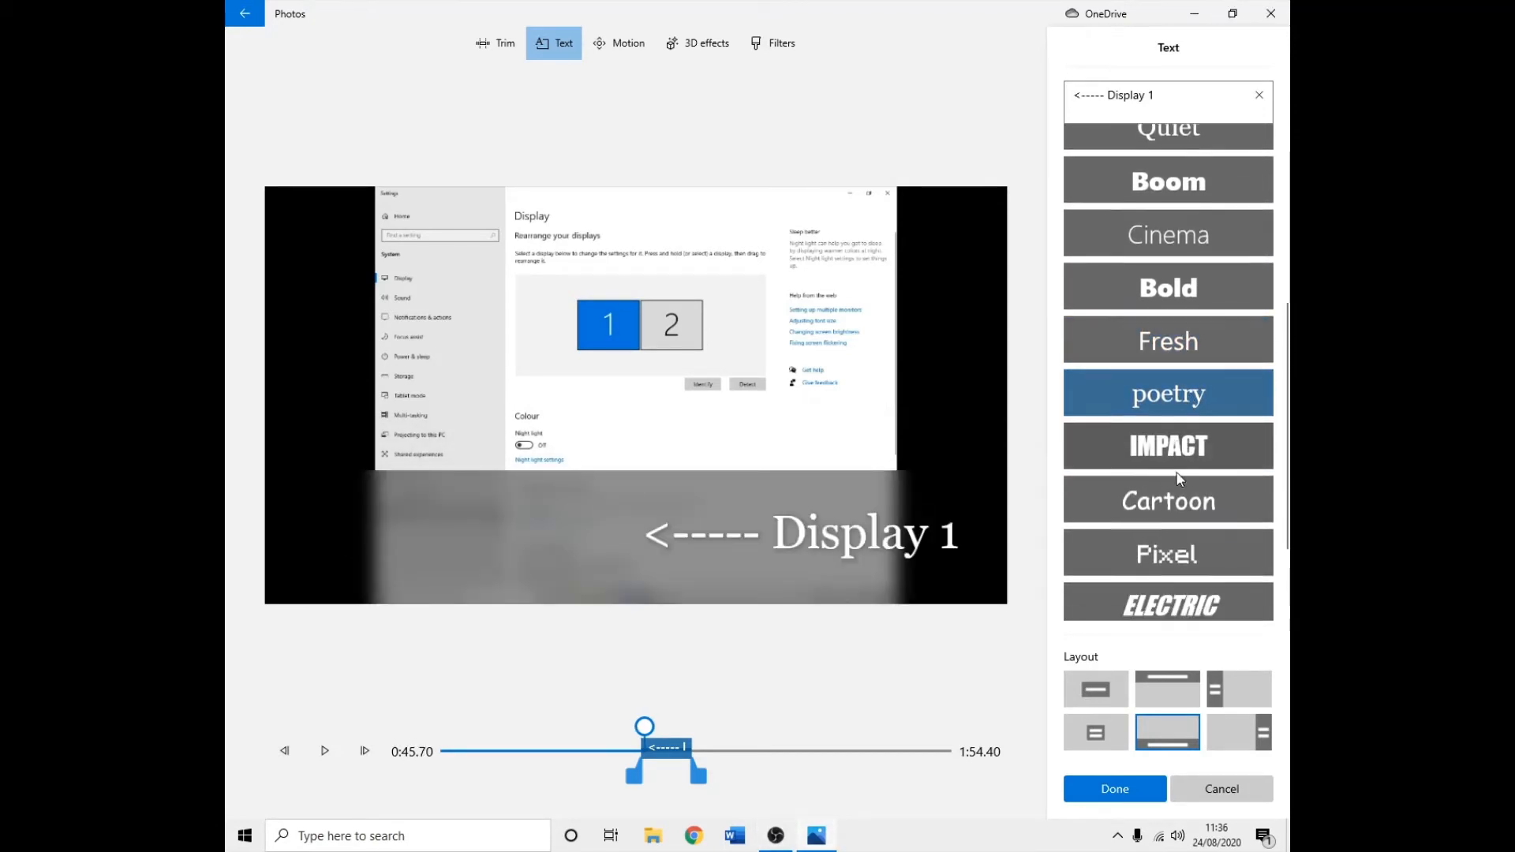
left_click(1166, 394)
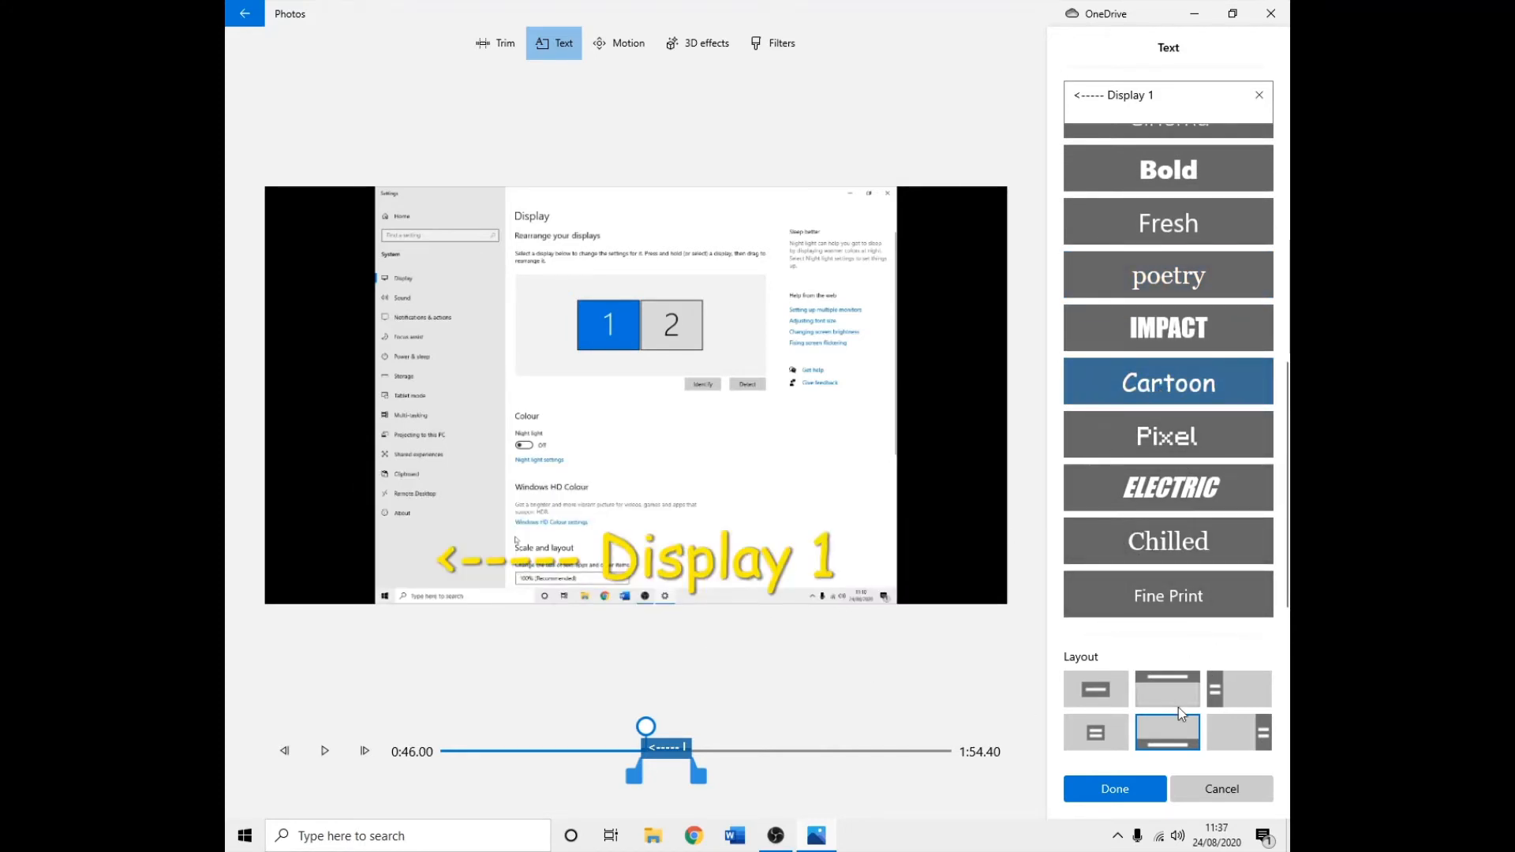
Try the centre, top, left, right and smaller centred layouts for the Cartoon caption, and leave the text editor without saving the changes.
left_click(1095, 698)
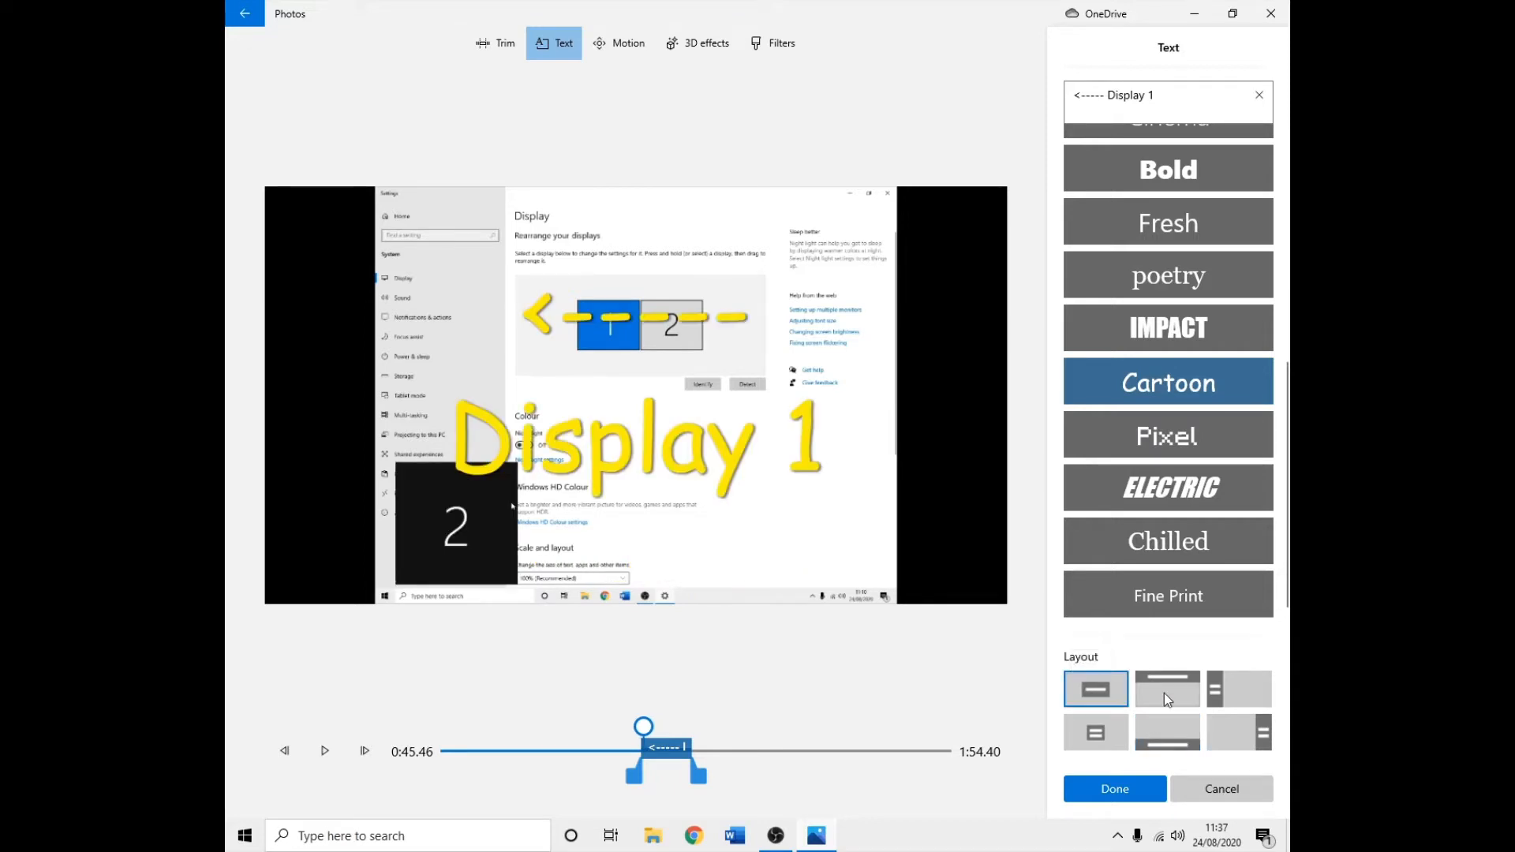
left_click(1190, 685)
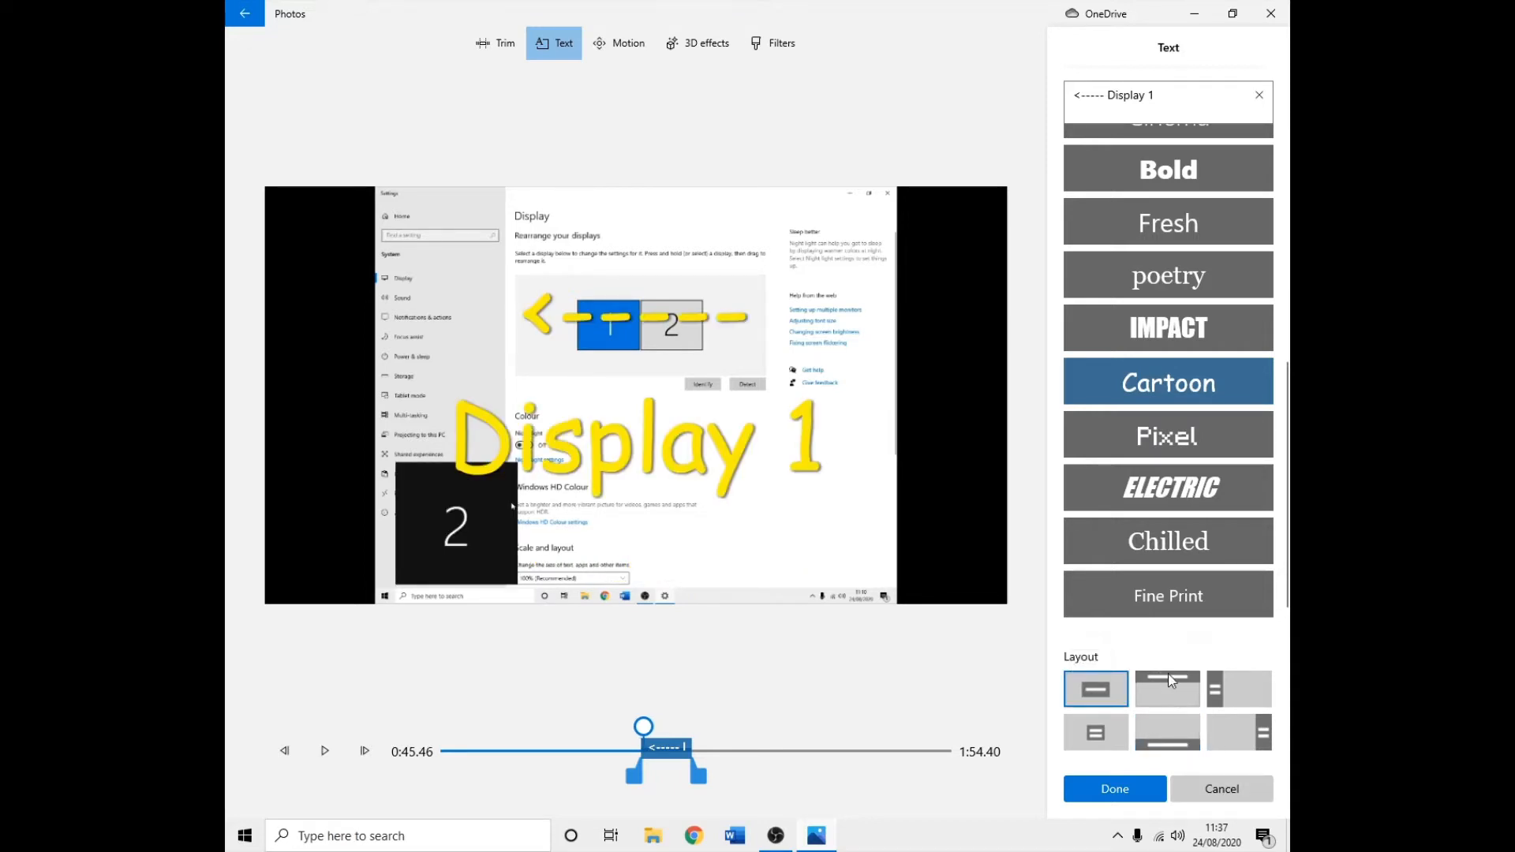
left_click(1241, 679)
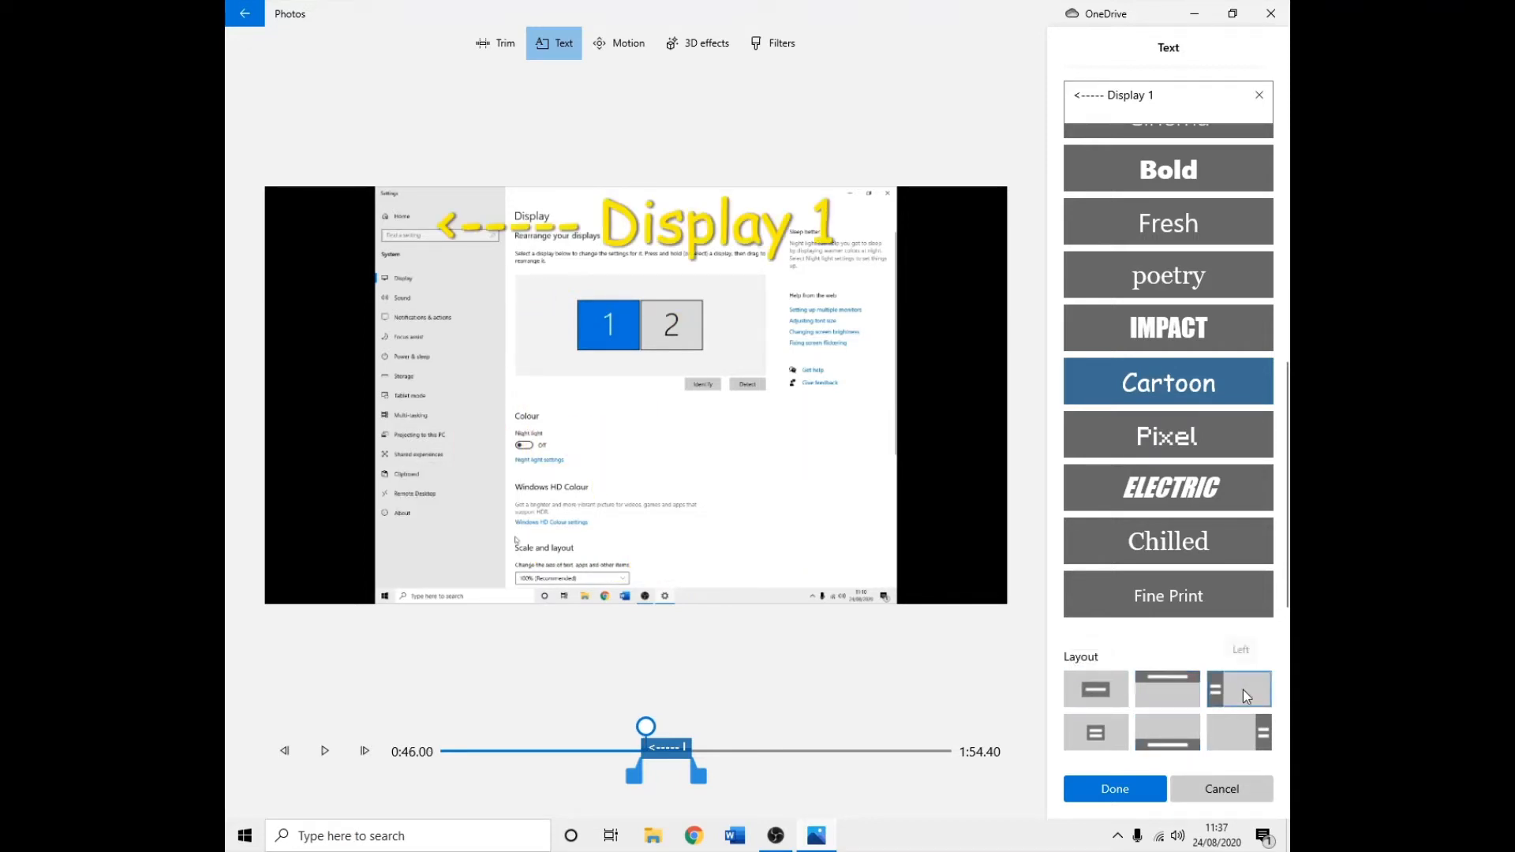
left_click(1243, 734)
left_click(1082, 730)
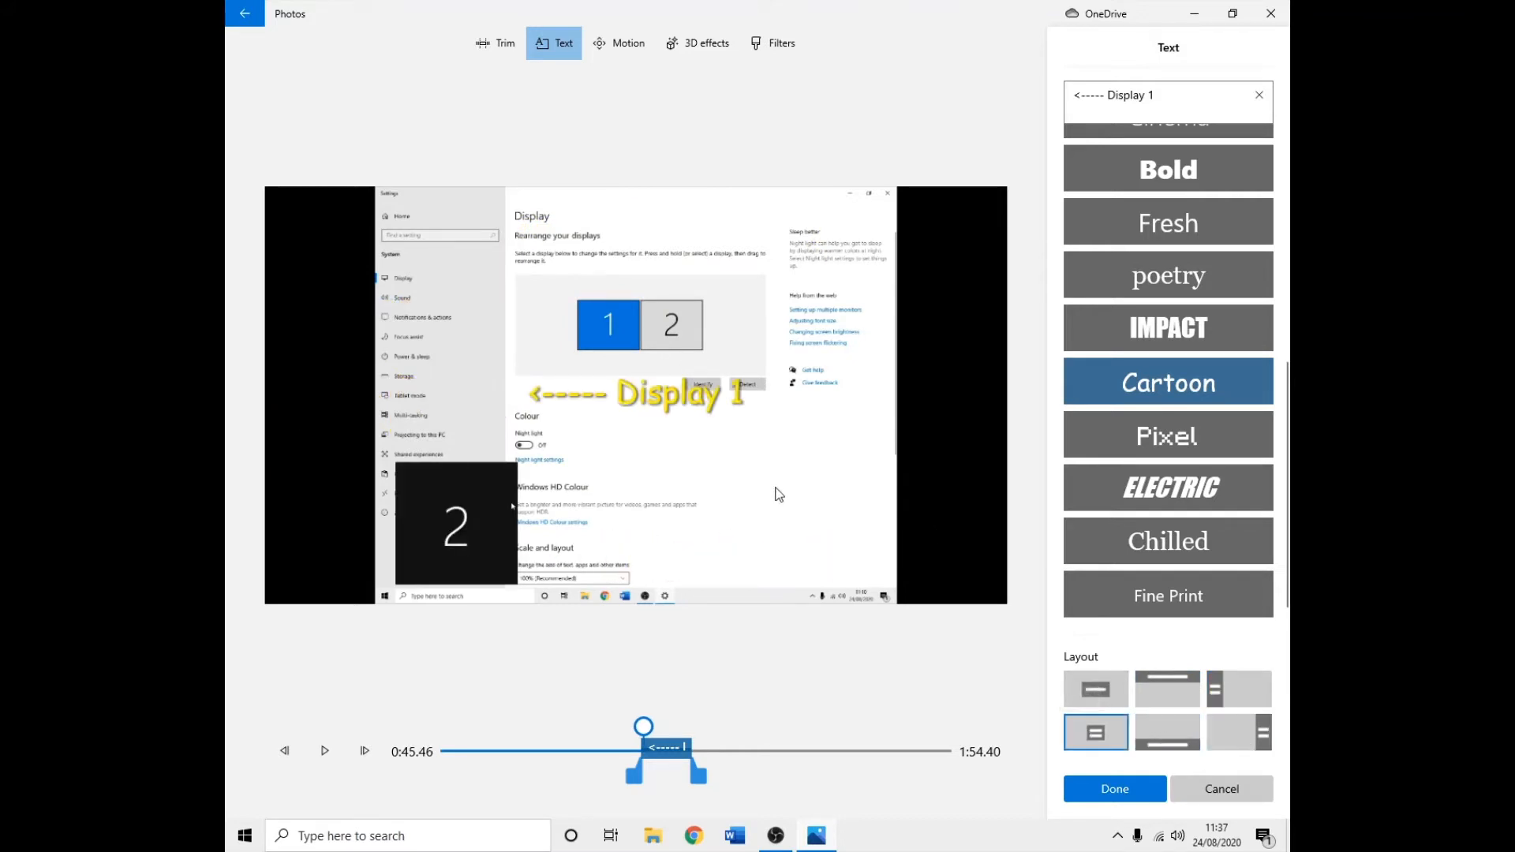
left_click(1175, 108)
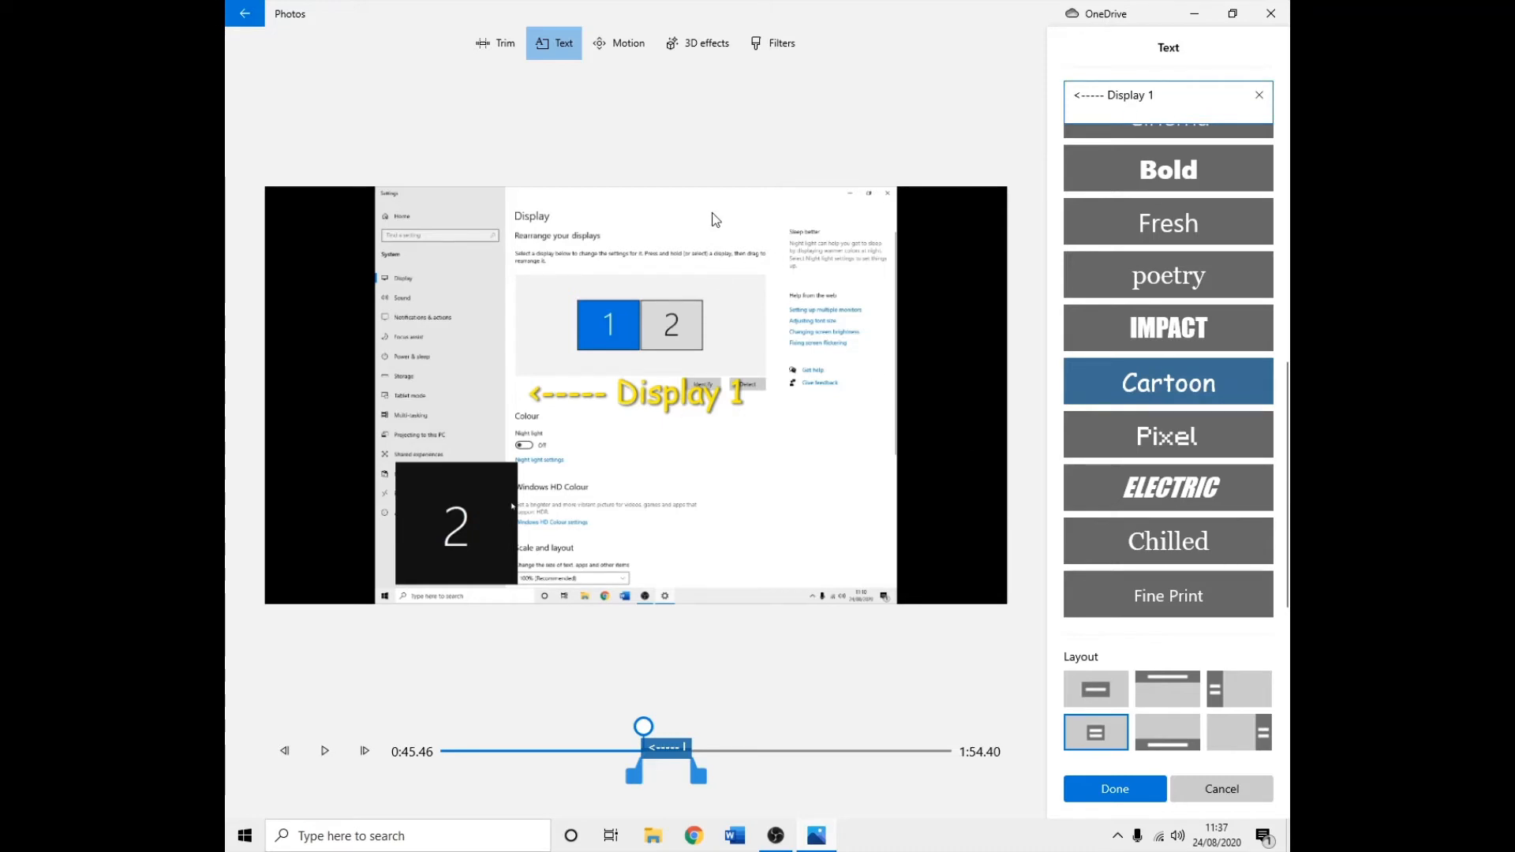
left_click(261, 19)
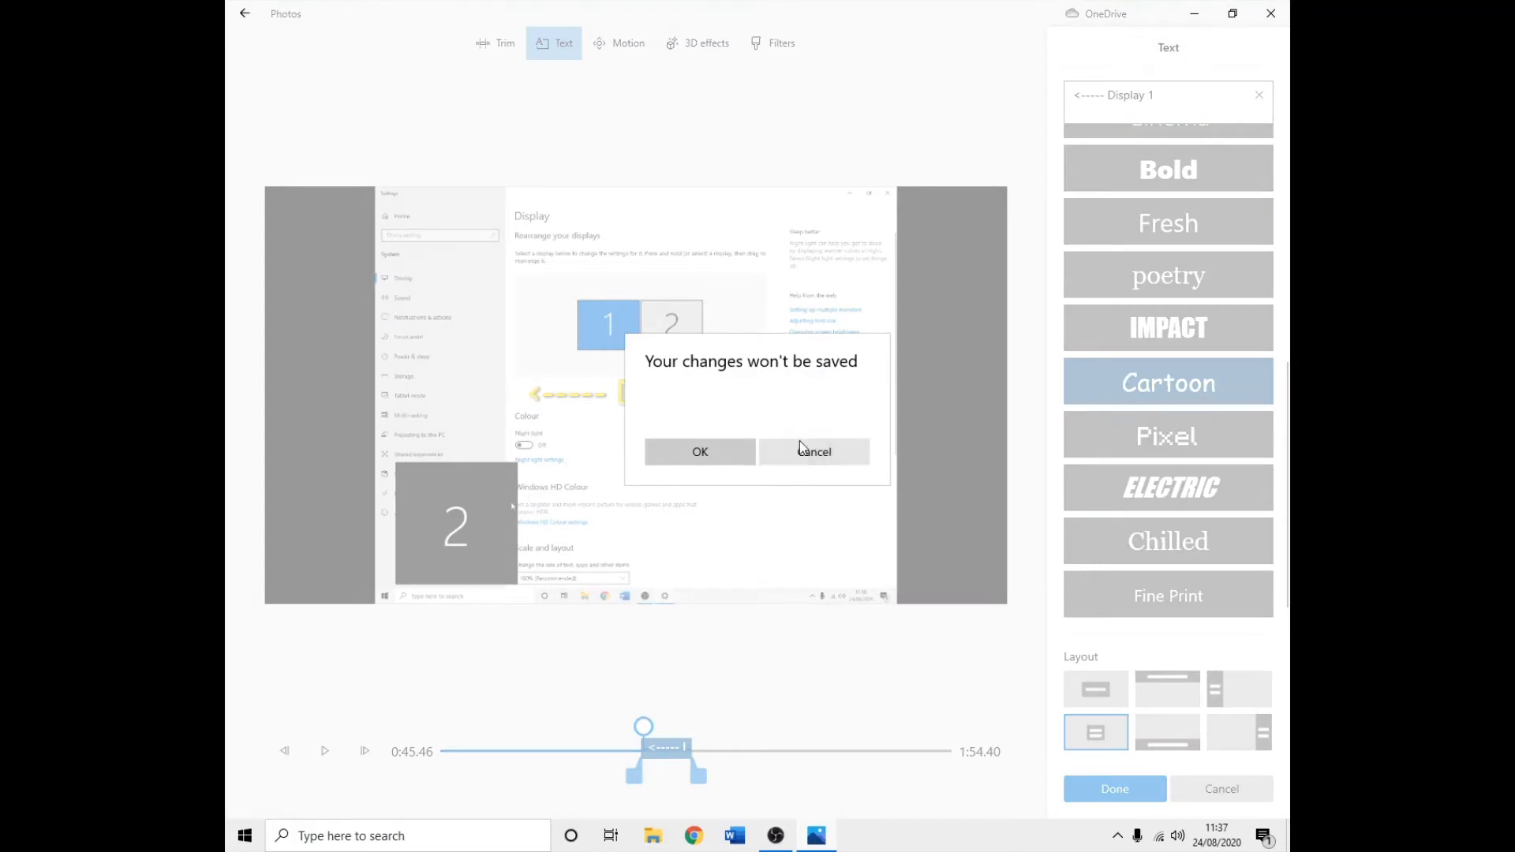
left_click(719, 453)
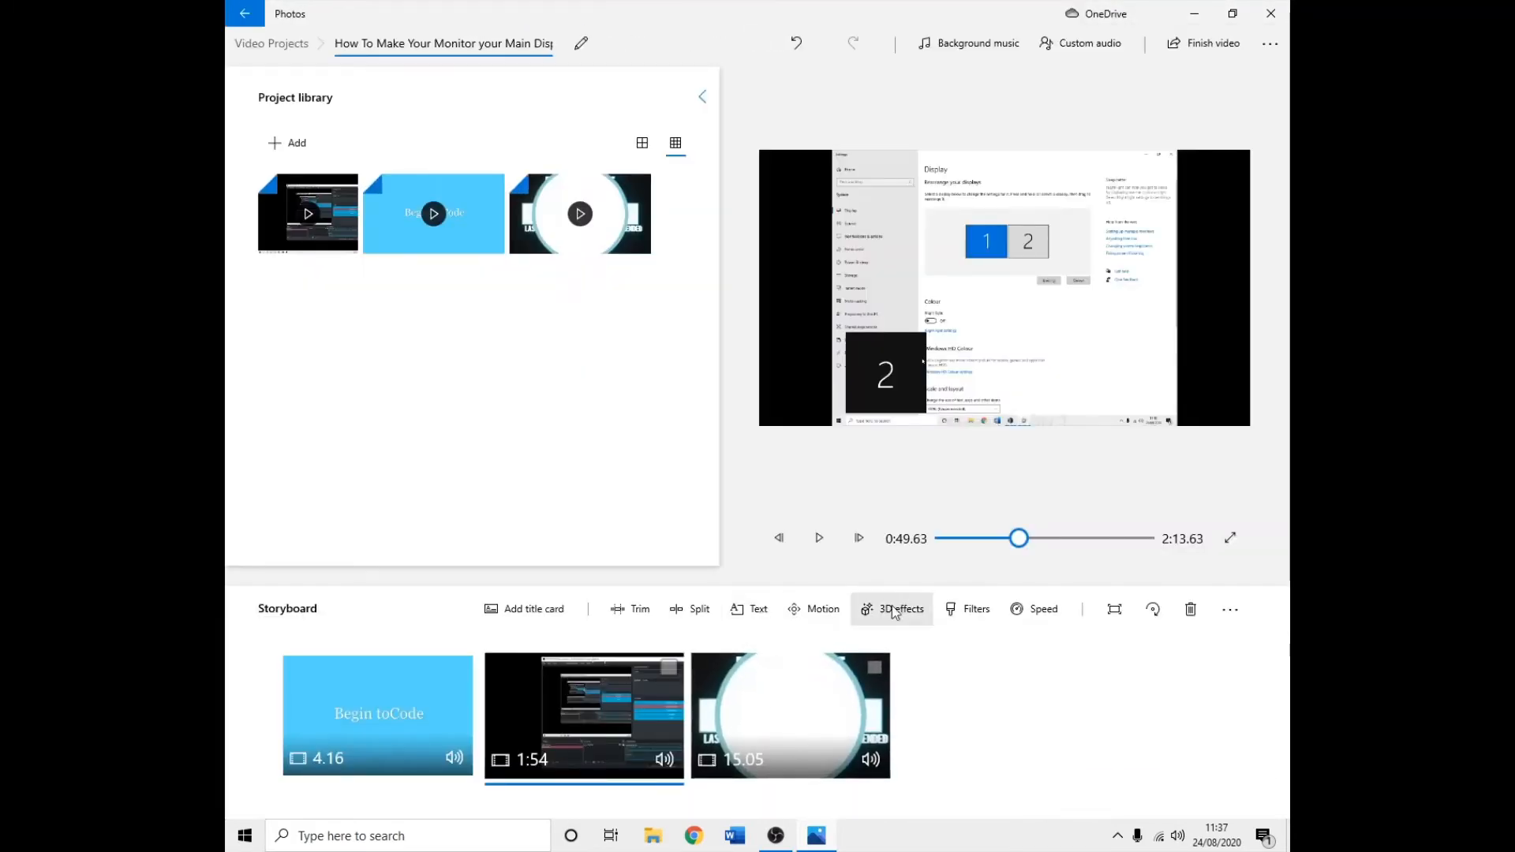
Remove the "<----- Display 1" caption text from the screen recording, apply it, and play back that section.
left_click(818, 538)
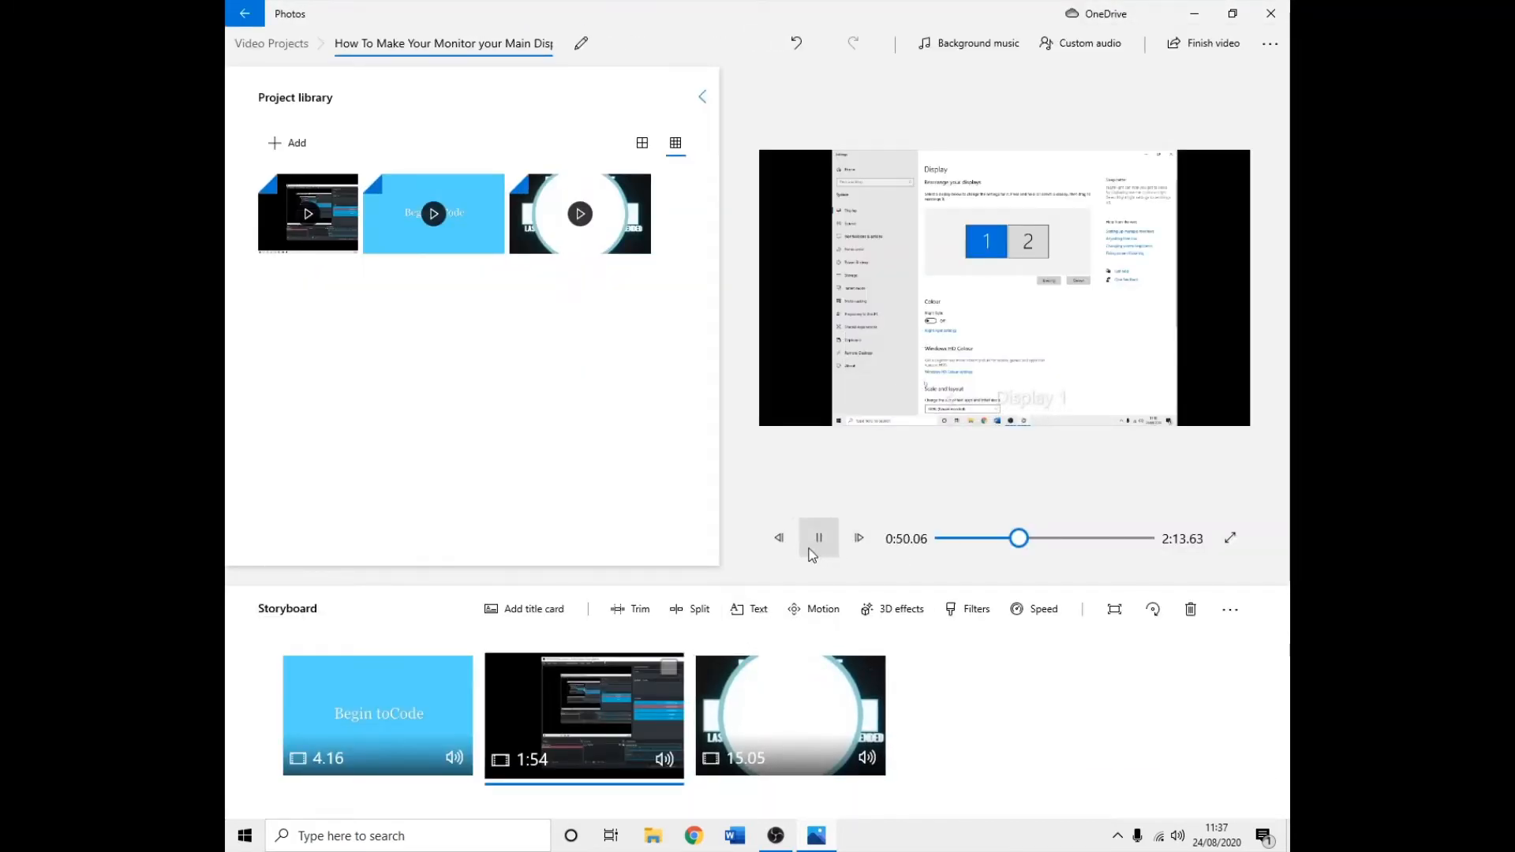
left_click(818, 538)
right_click(637, 706)
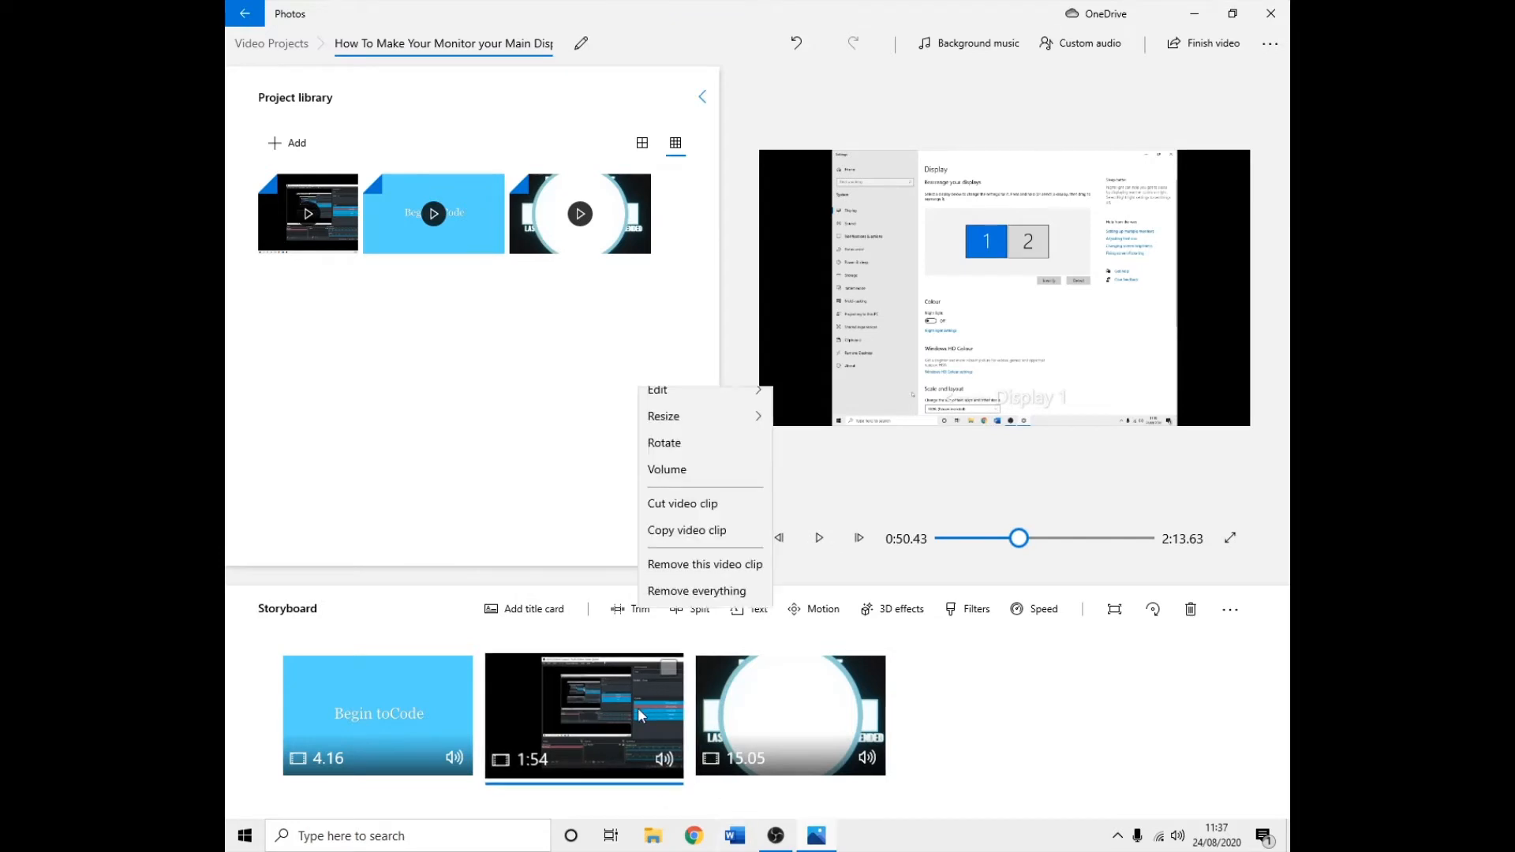
left_click(637, 707)
left_click(772, 612)
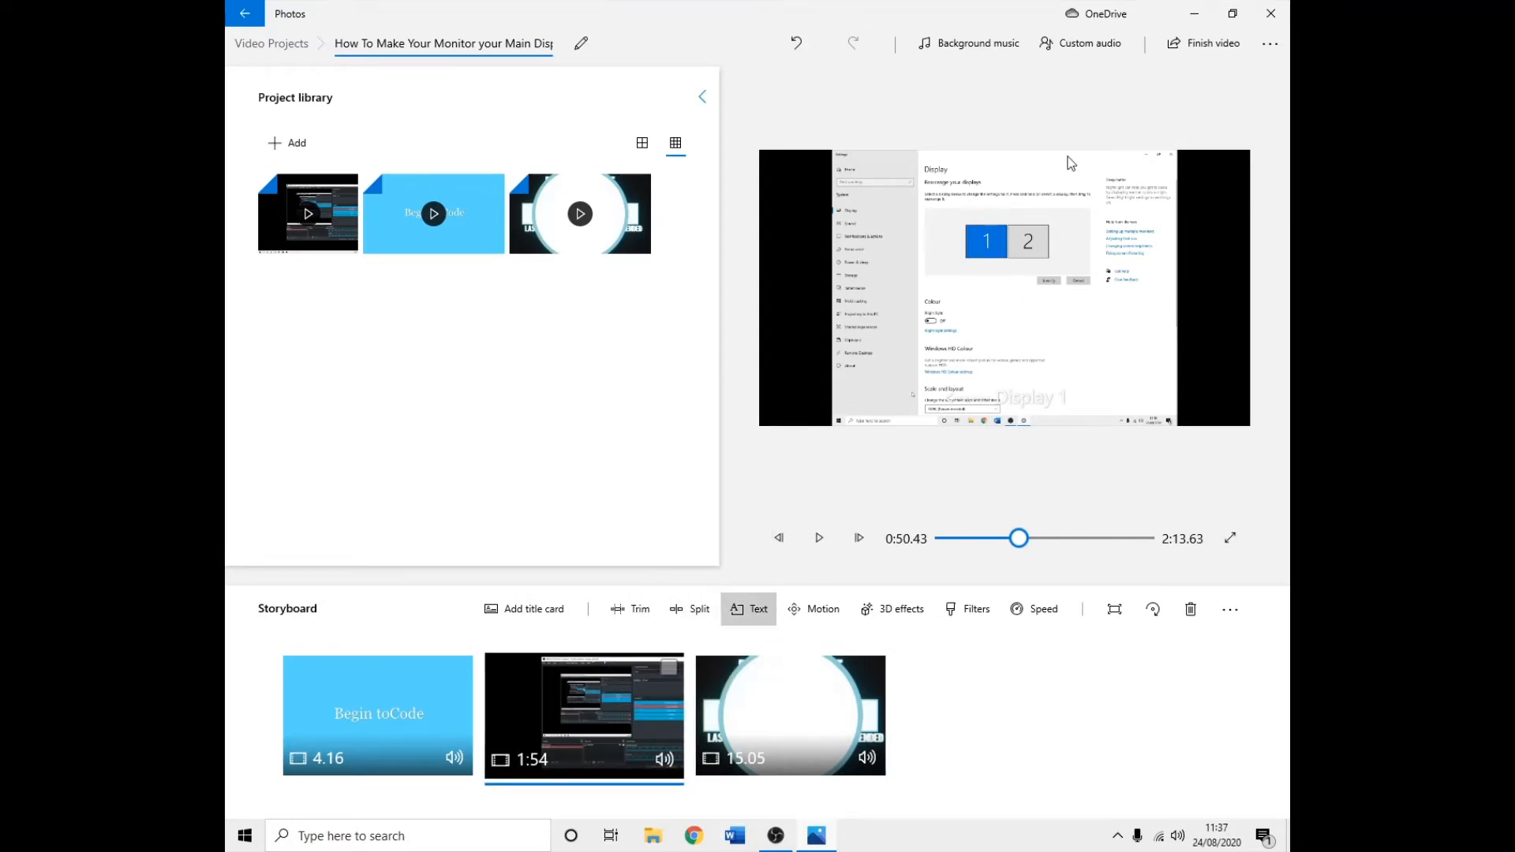
key("BackSpace")
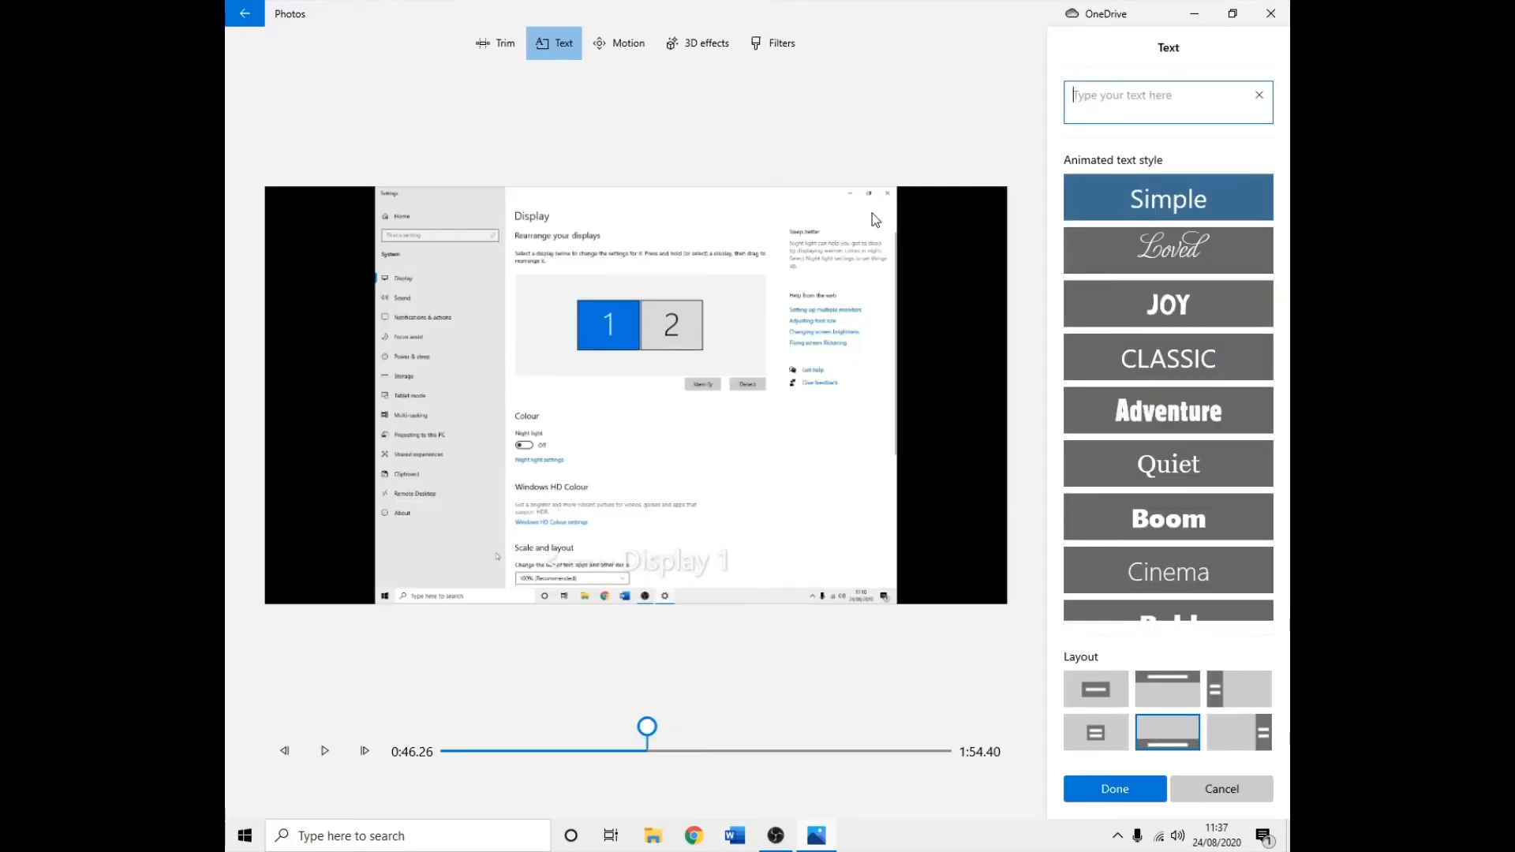
left_click(1108, 790)
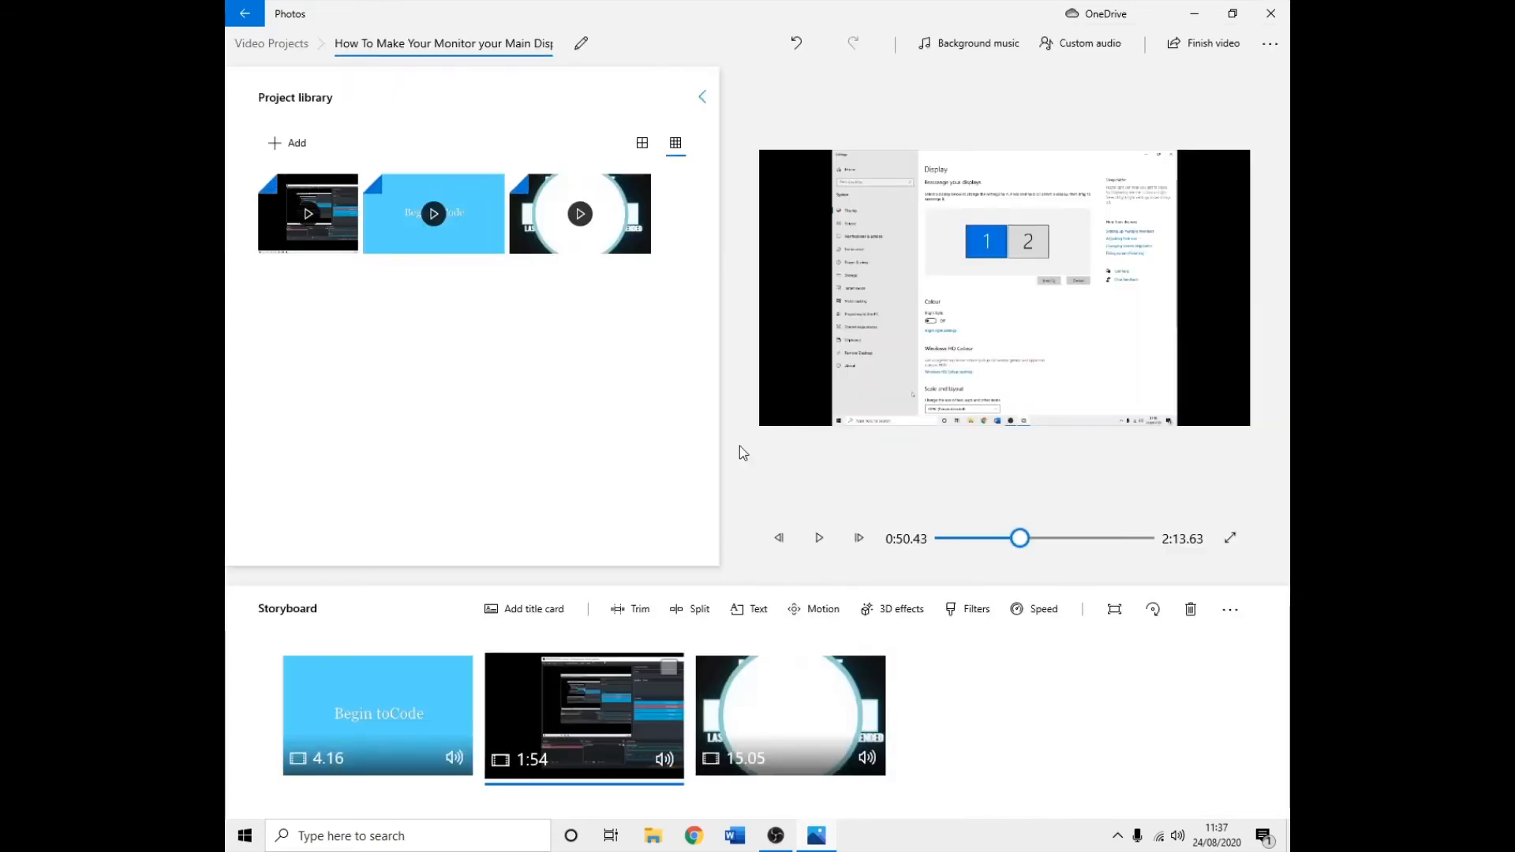
left_click(819, 536)
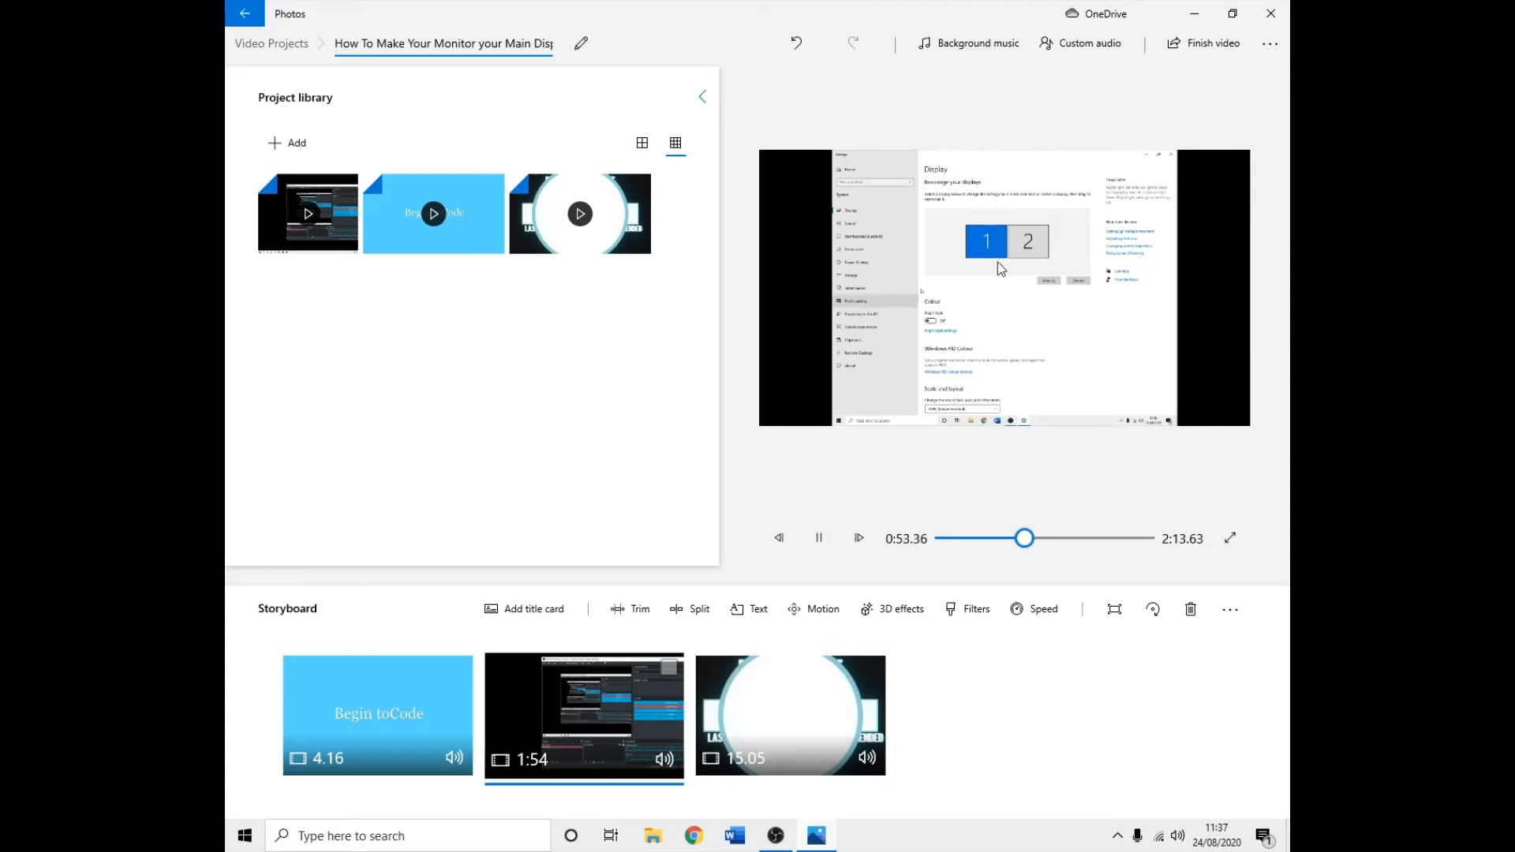
left_click(819, 537)
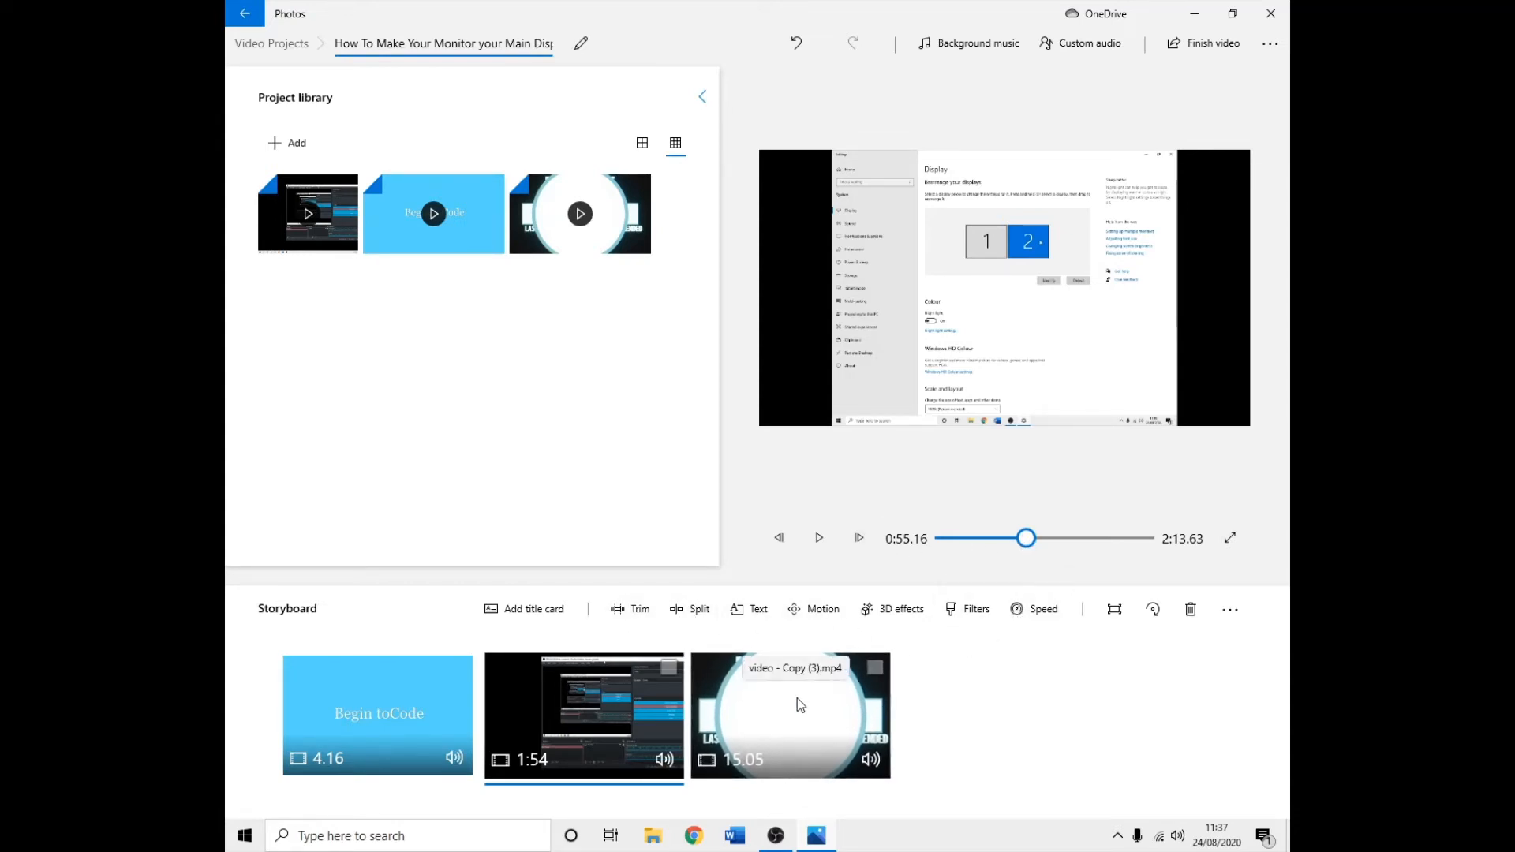
Set the speed of the Begin to Code intro clip to 1.5x and play it back.
left_click(446, 694)
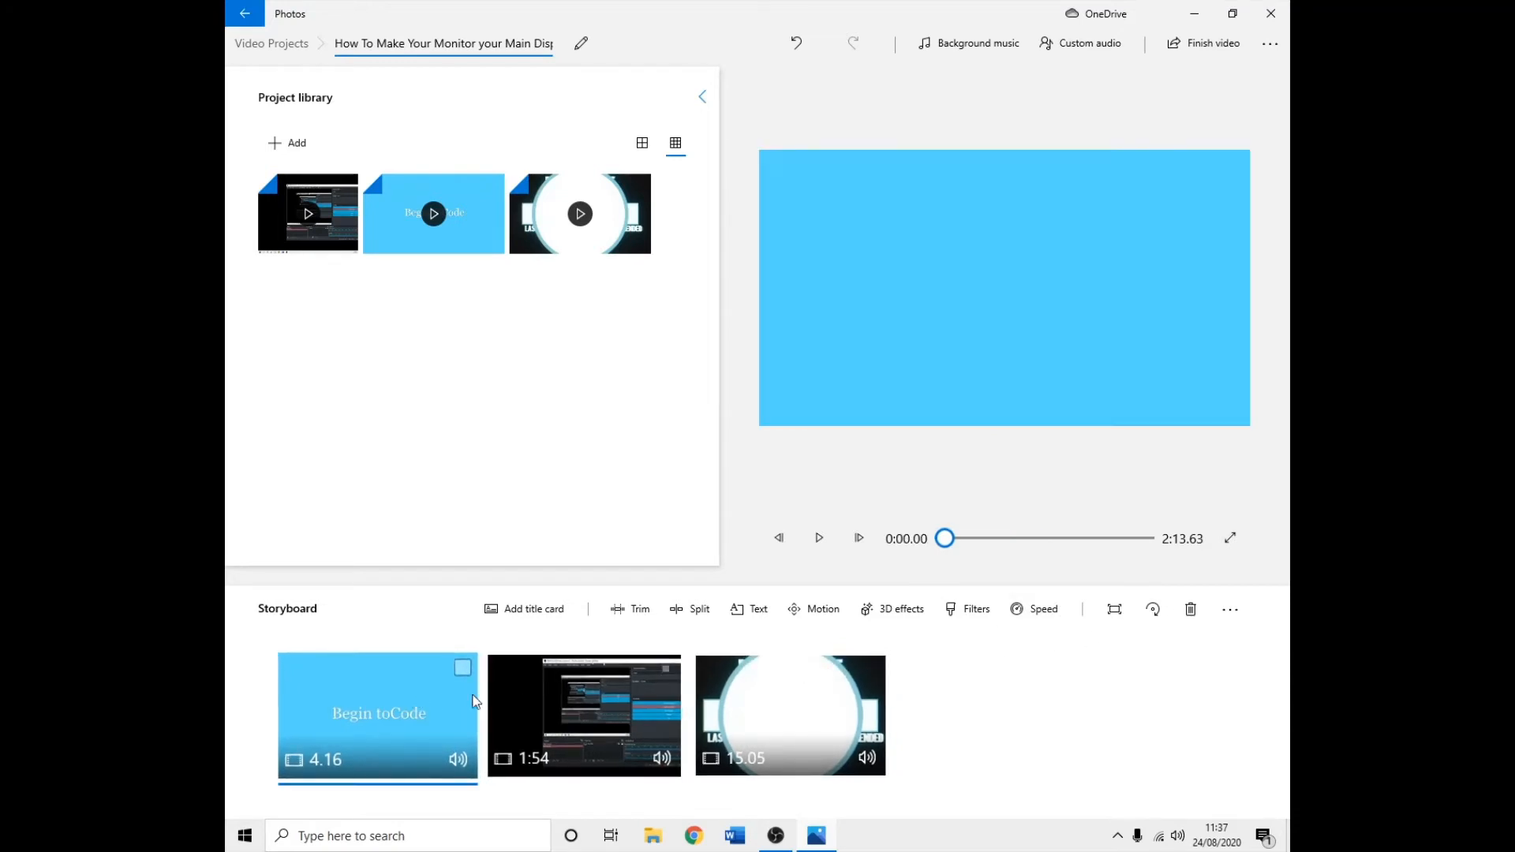
left_click(1048, 607)
left_click(1017, 609)
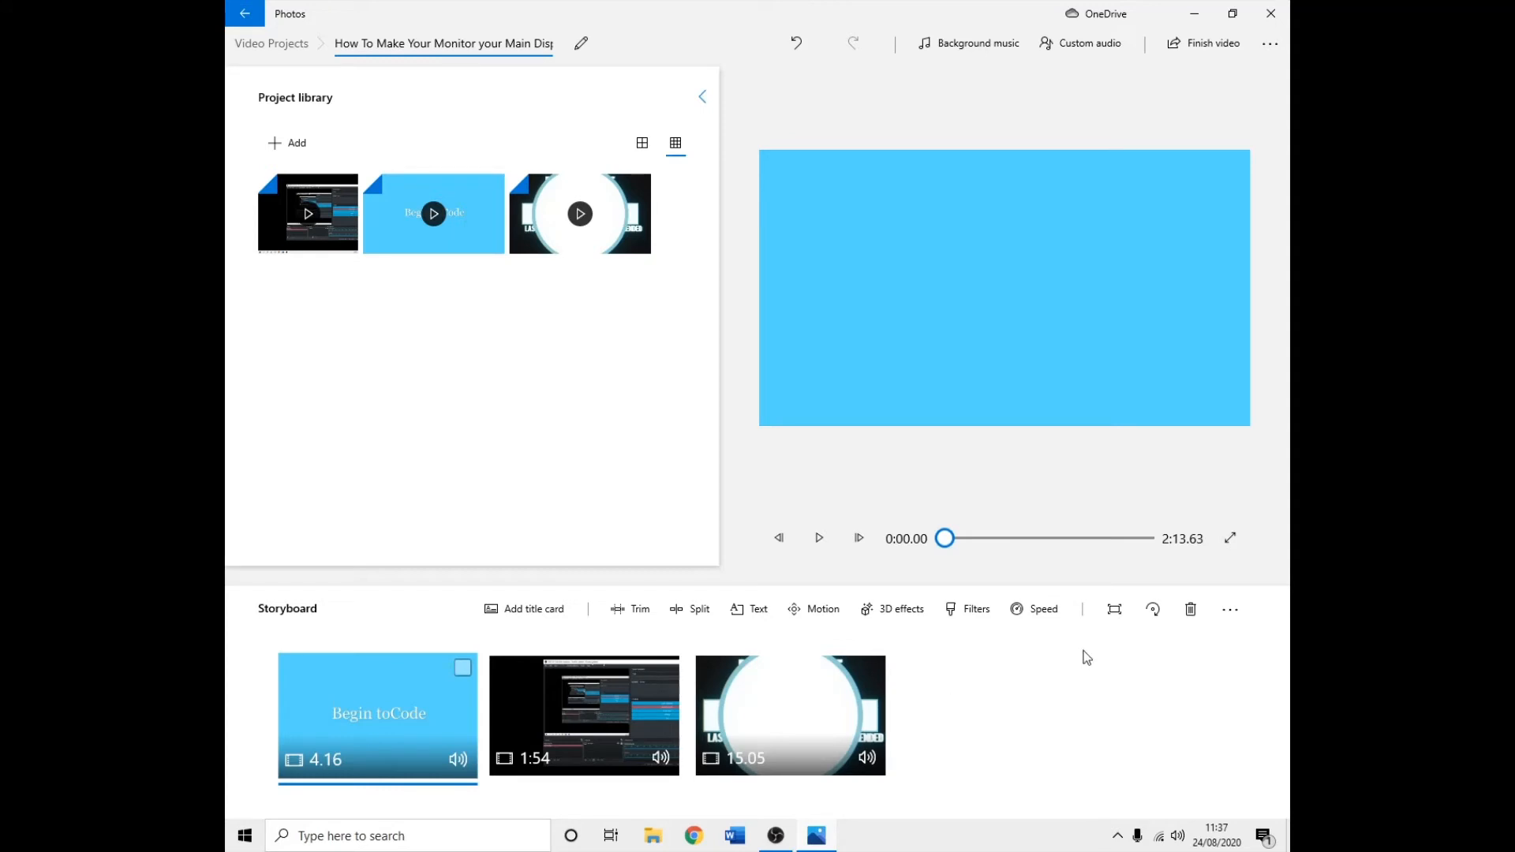
left_click(1055, 613)
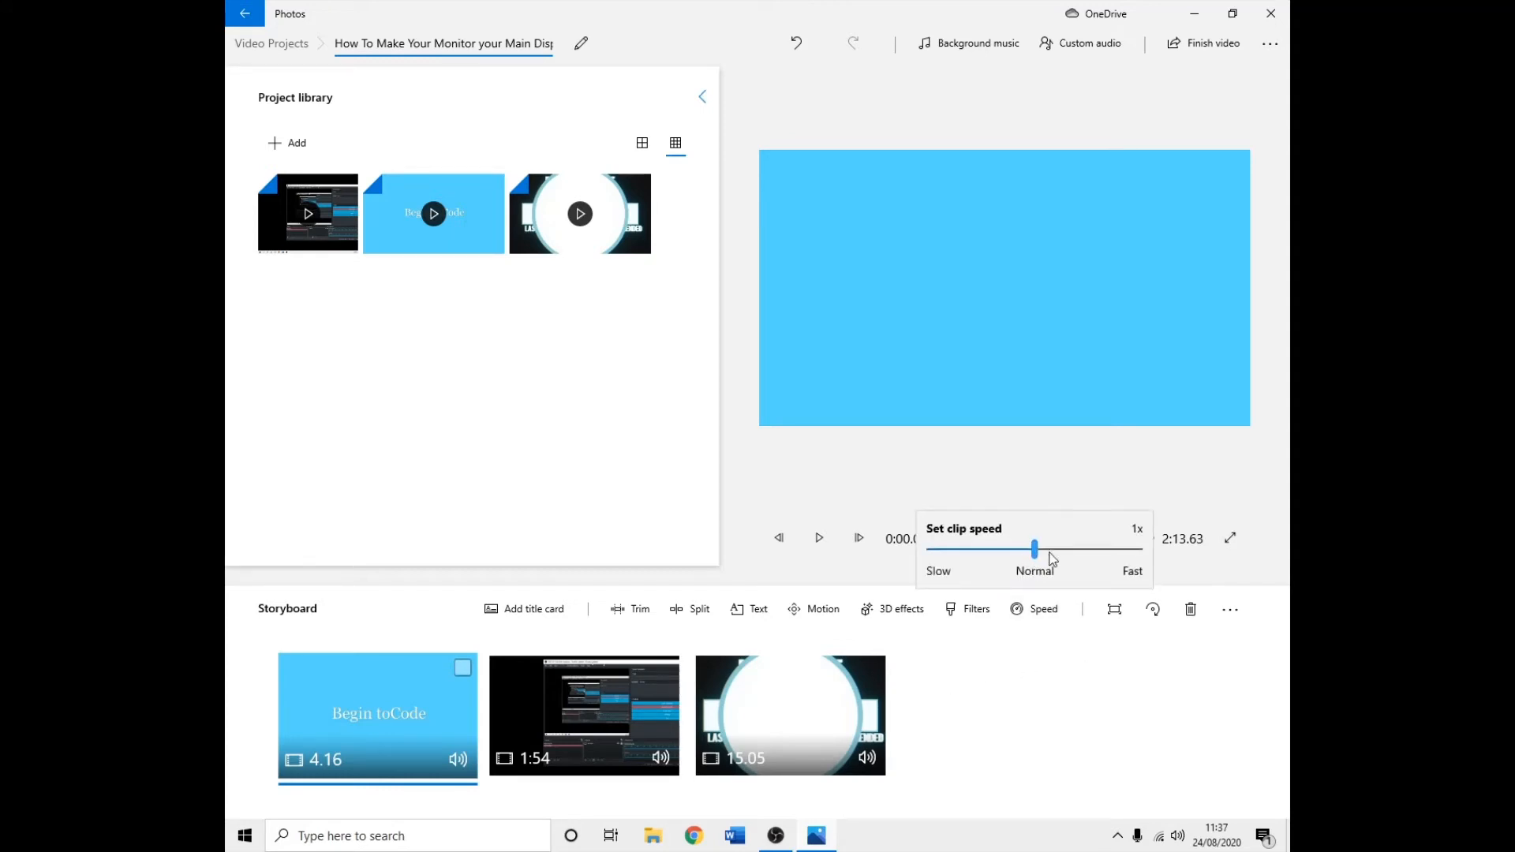
left_click_drag(1035, 550, 1065, 561)
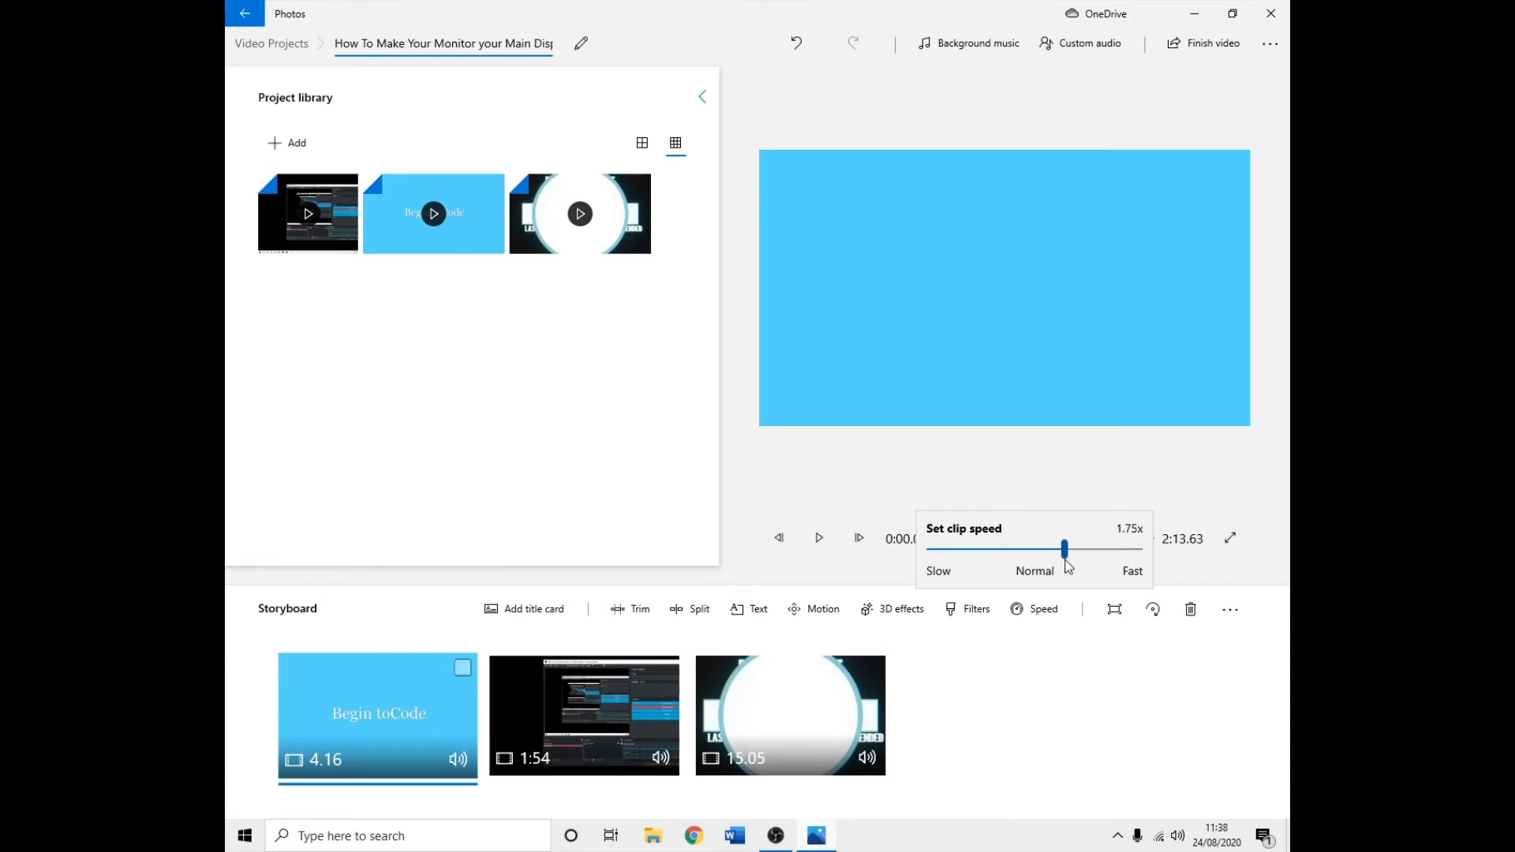
left_click(1033, 741)
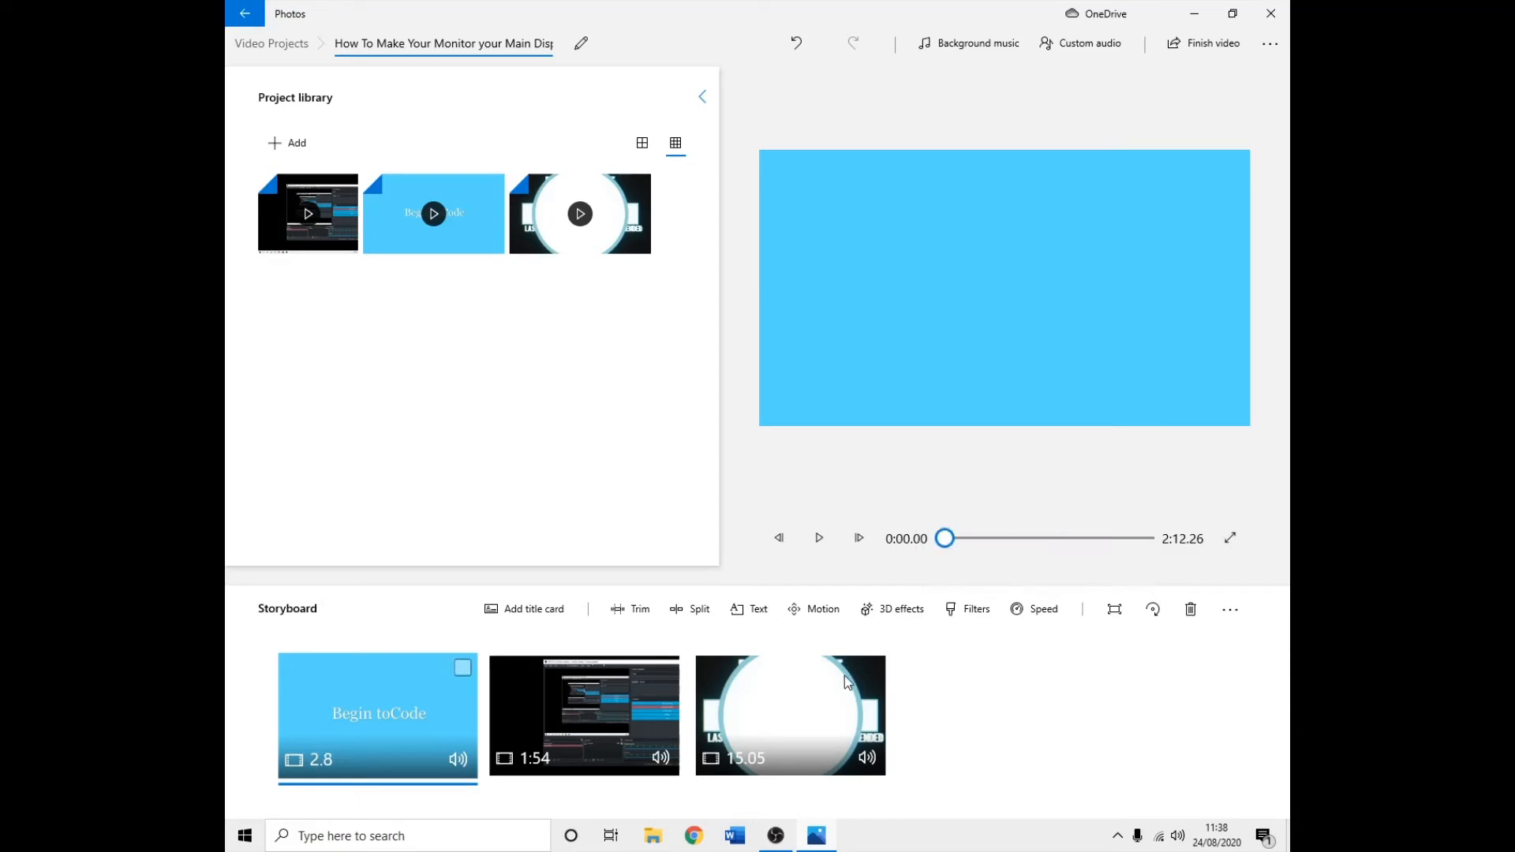
left_click(818, 533)
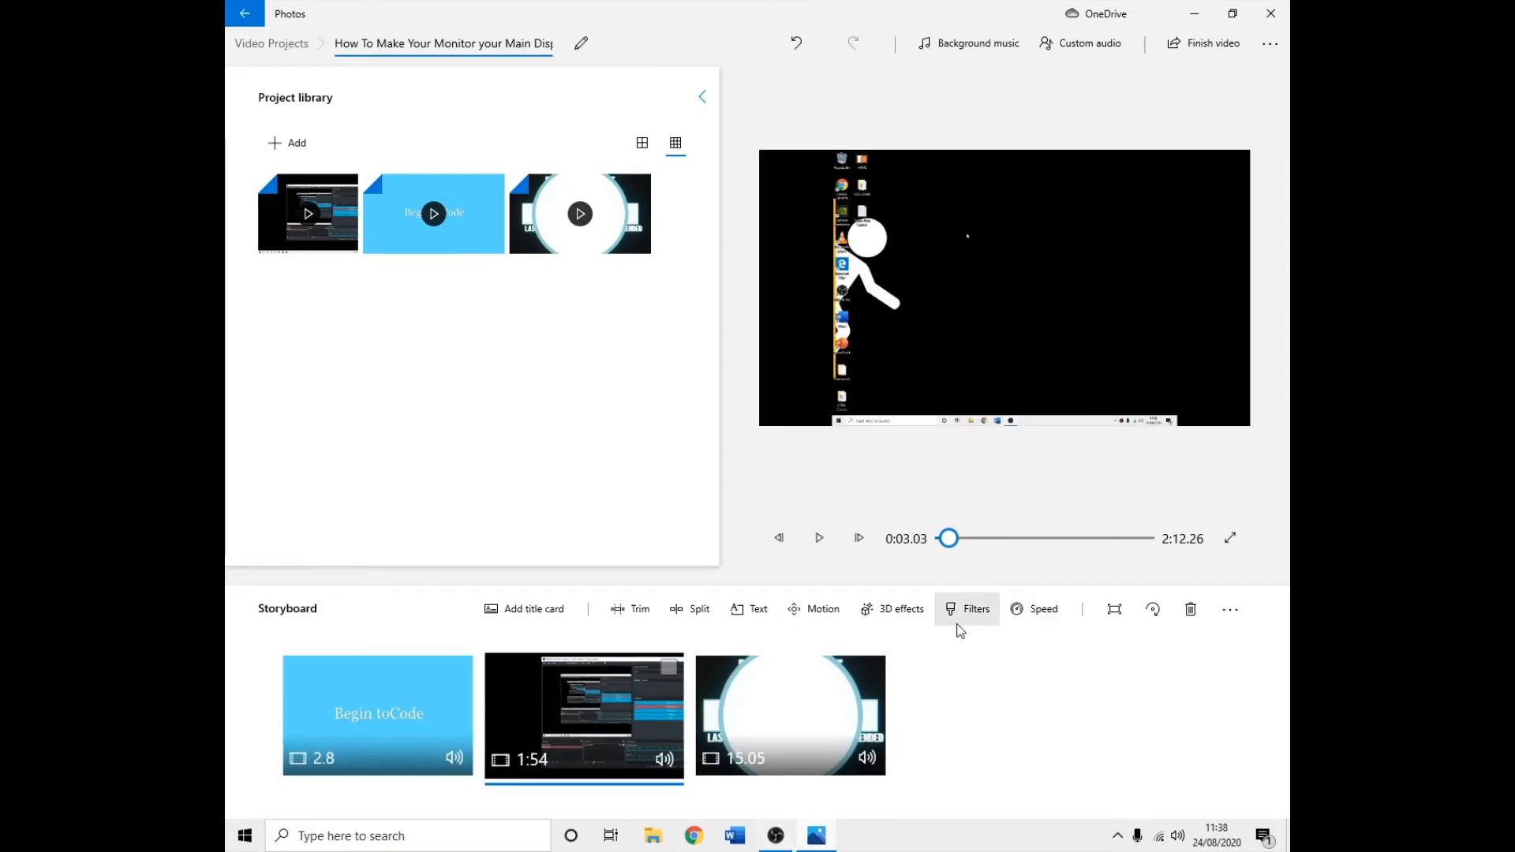
Set the intro clip's speed back to normal, leaving the screen recording's speed as it is.
left_click(1034, 609)
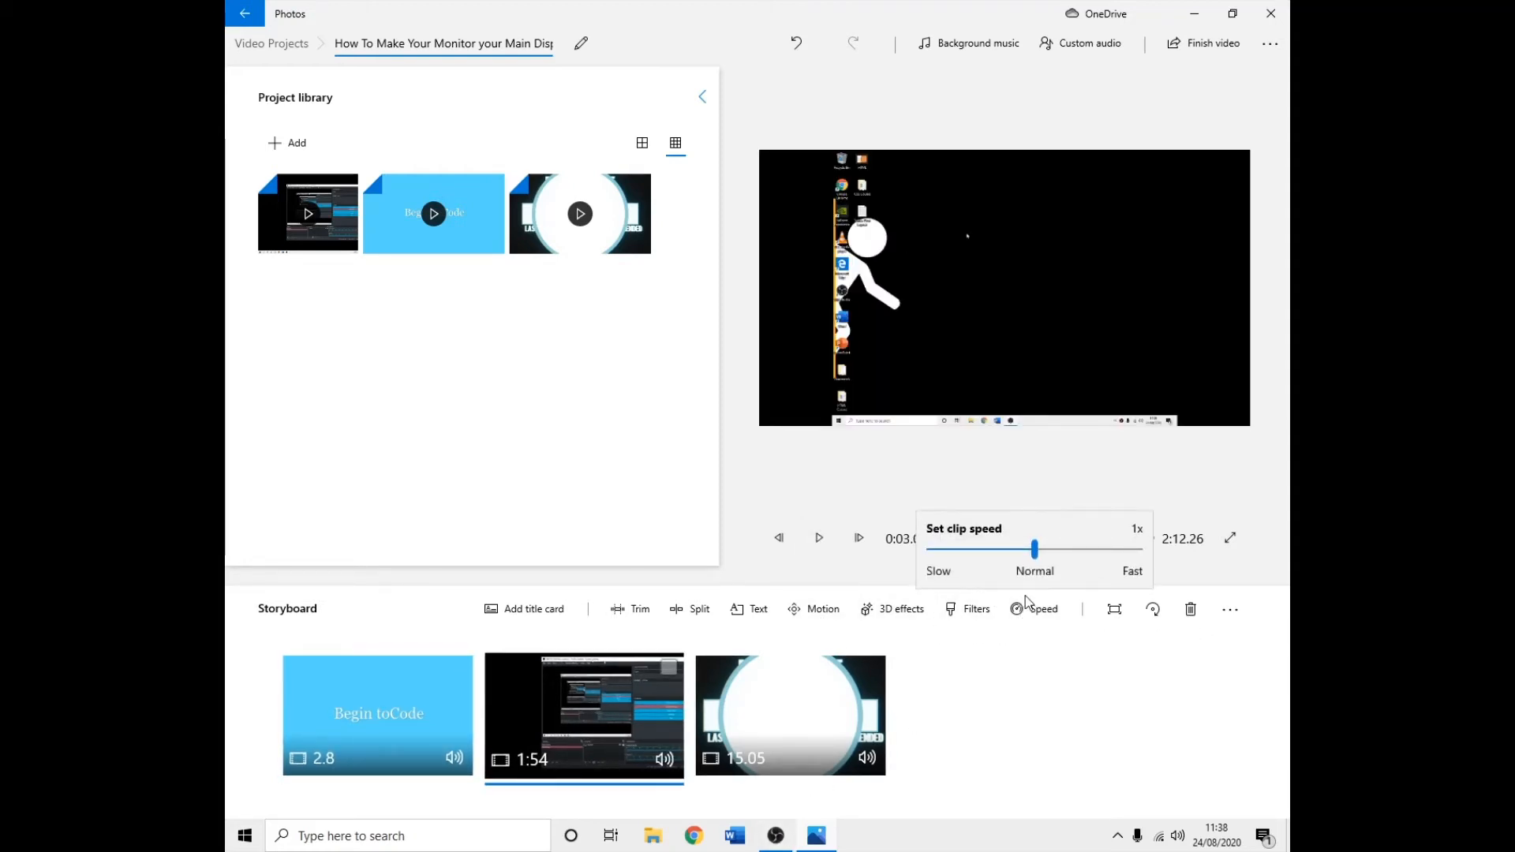
left_click(994, 686)
left_click(426, 706)
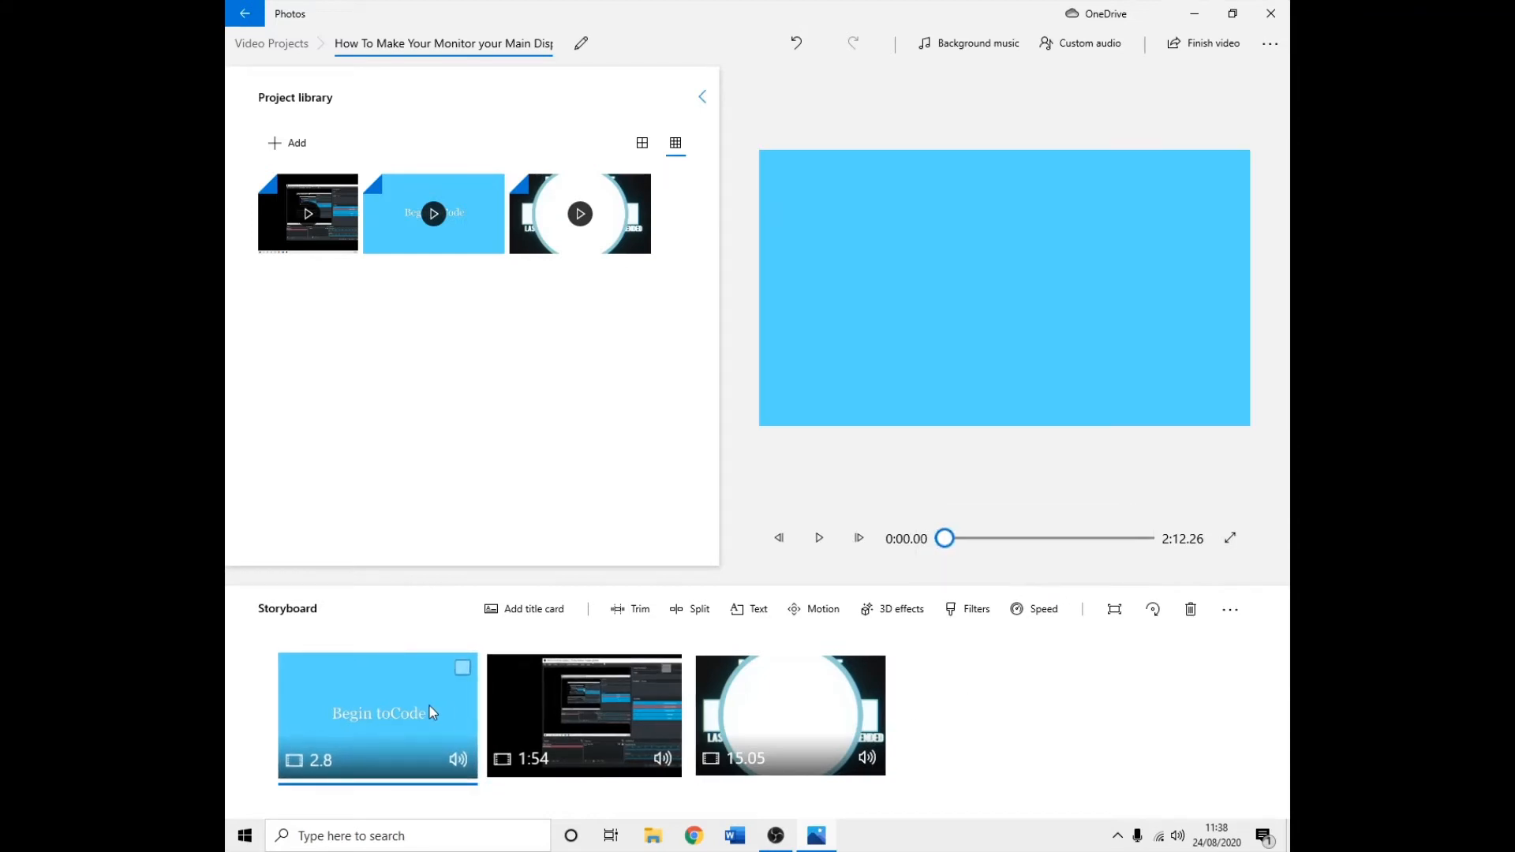
left_click(1062, 612)
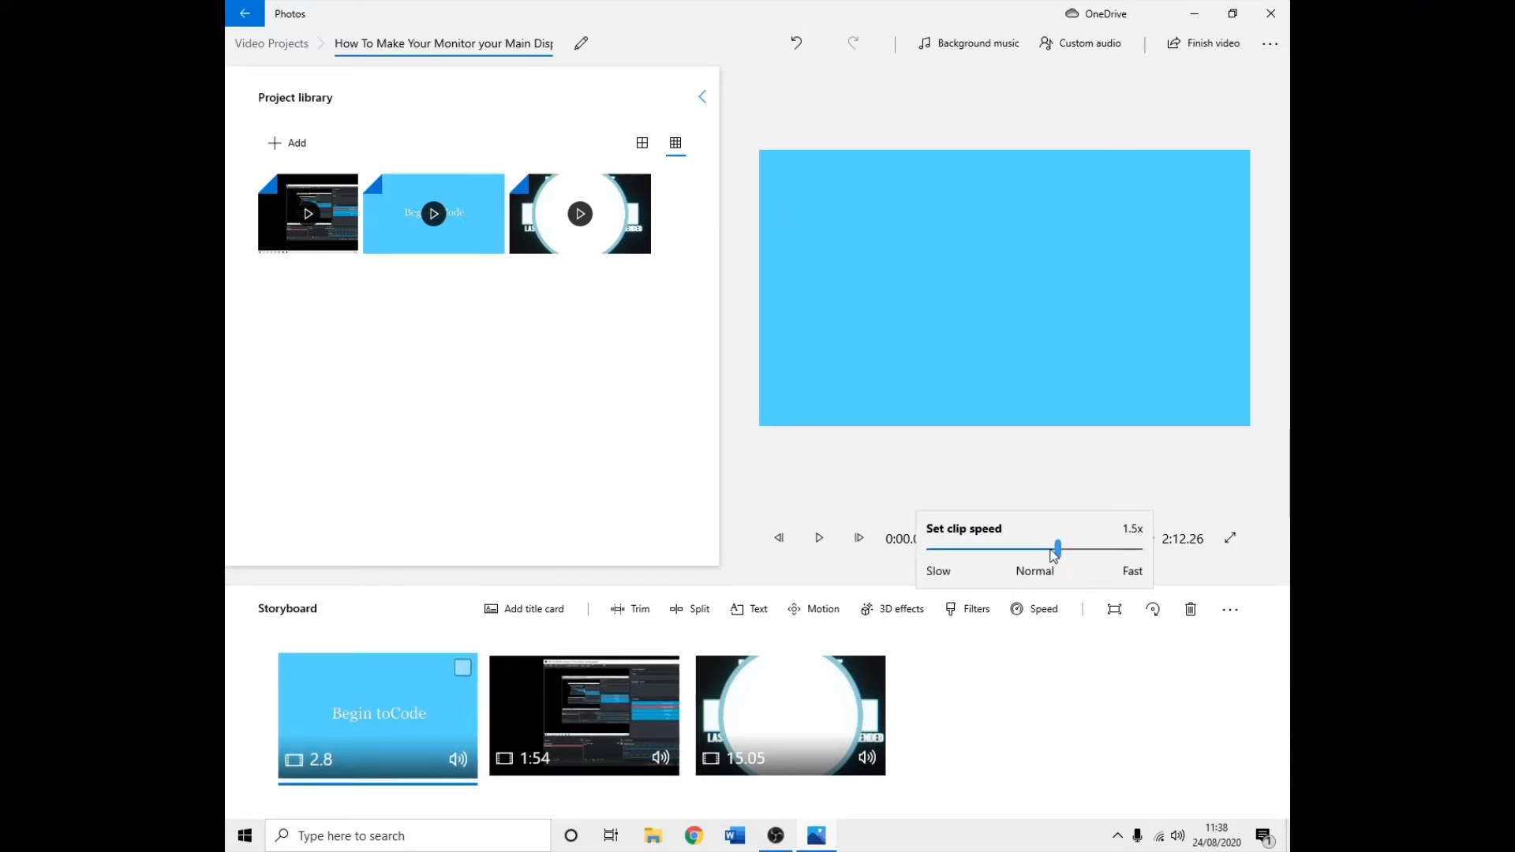
left_click_drag(1051, 551, 1024, 553)
left_click(1033, 712)
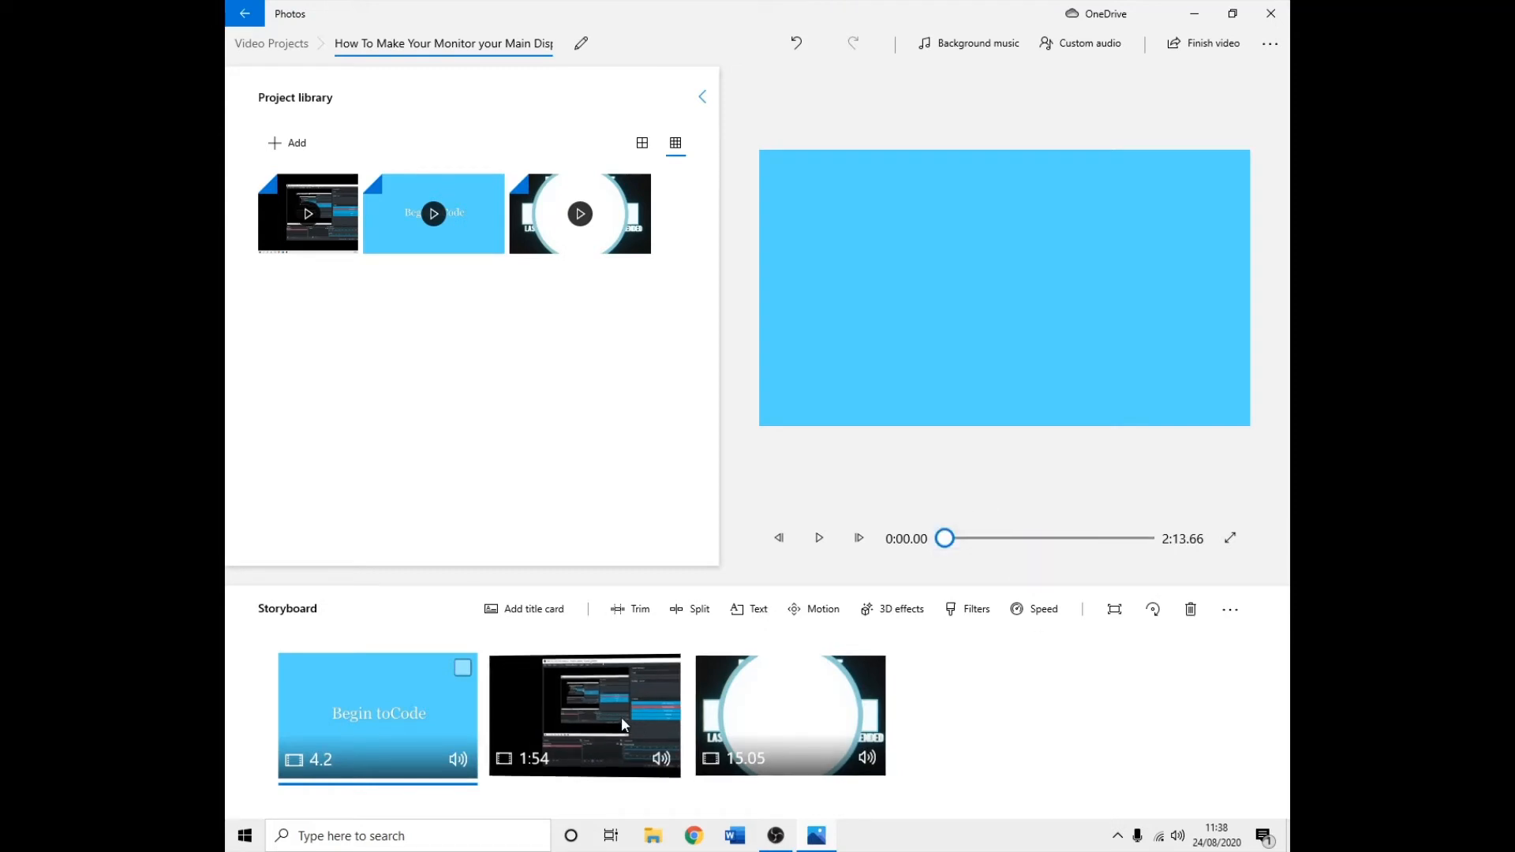
Try the Loved, Joy, Inky, Energy, Brassy, Pixel and Arcade filters on the intro clip.
left_click(969, 609)
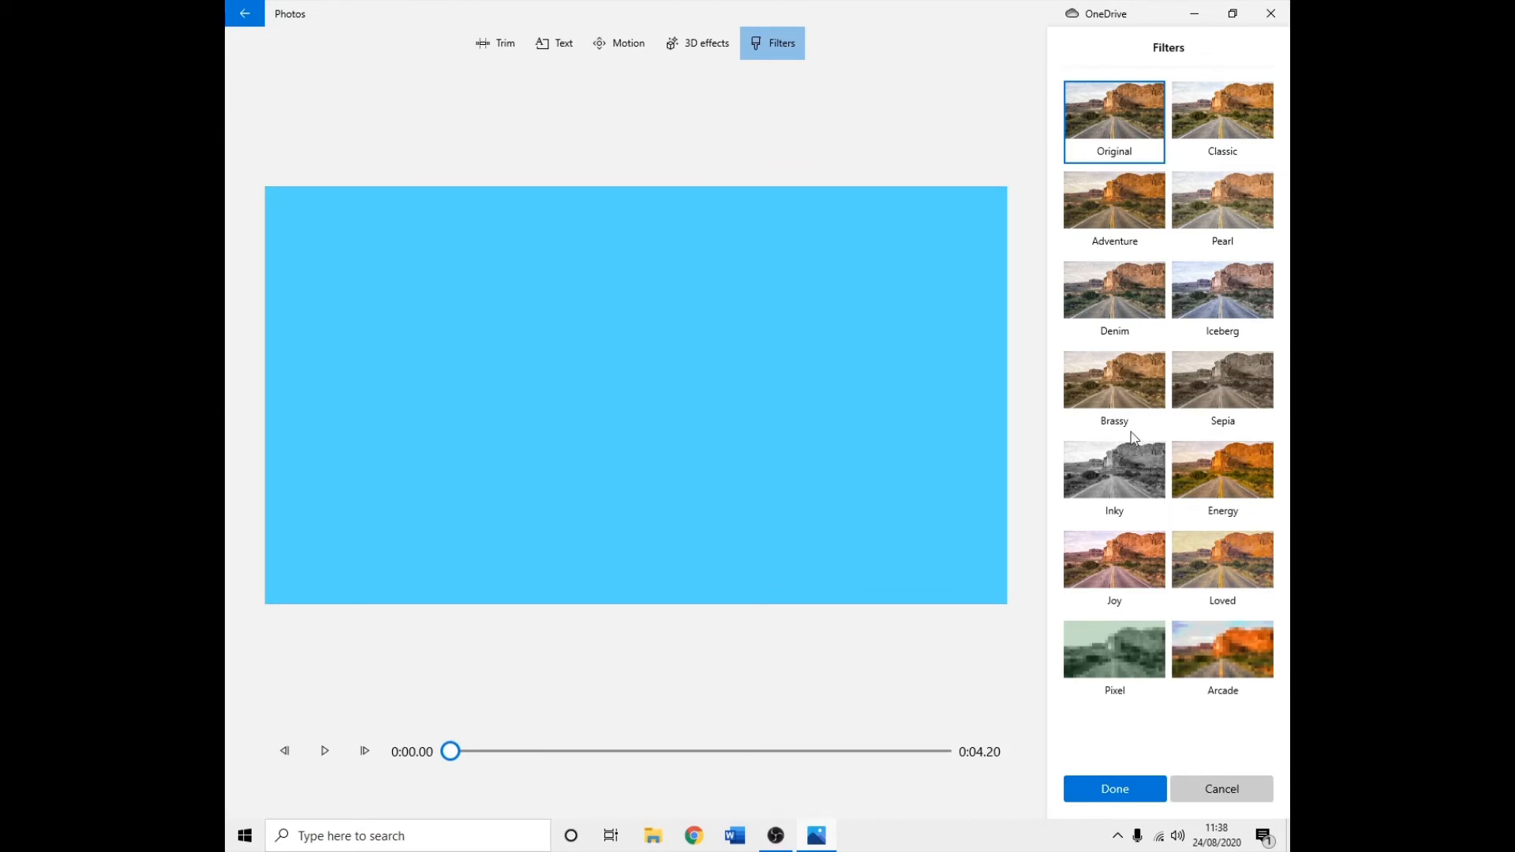
left_click(1191, 791)
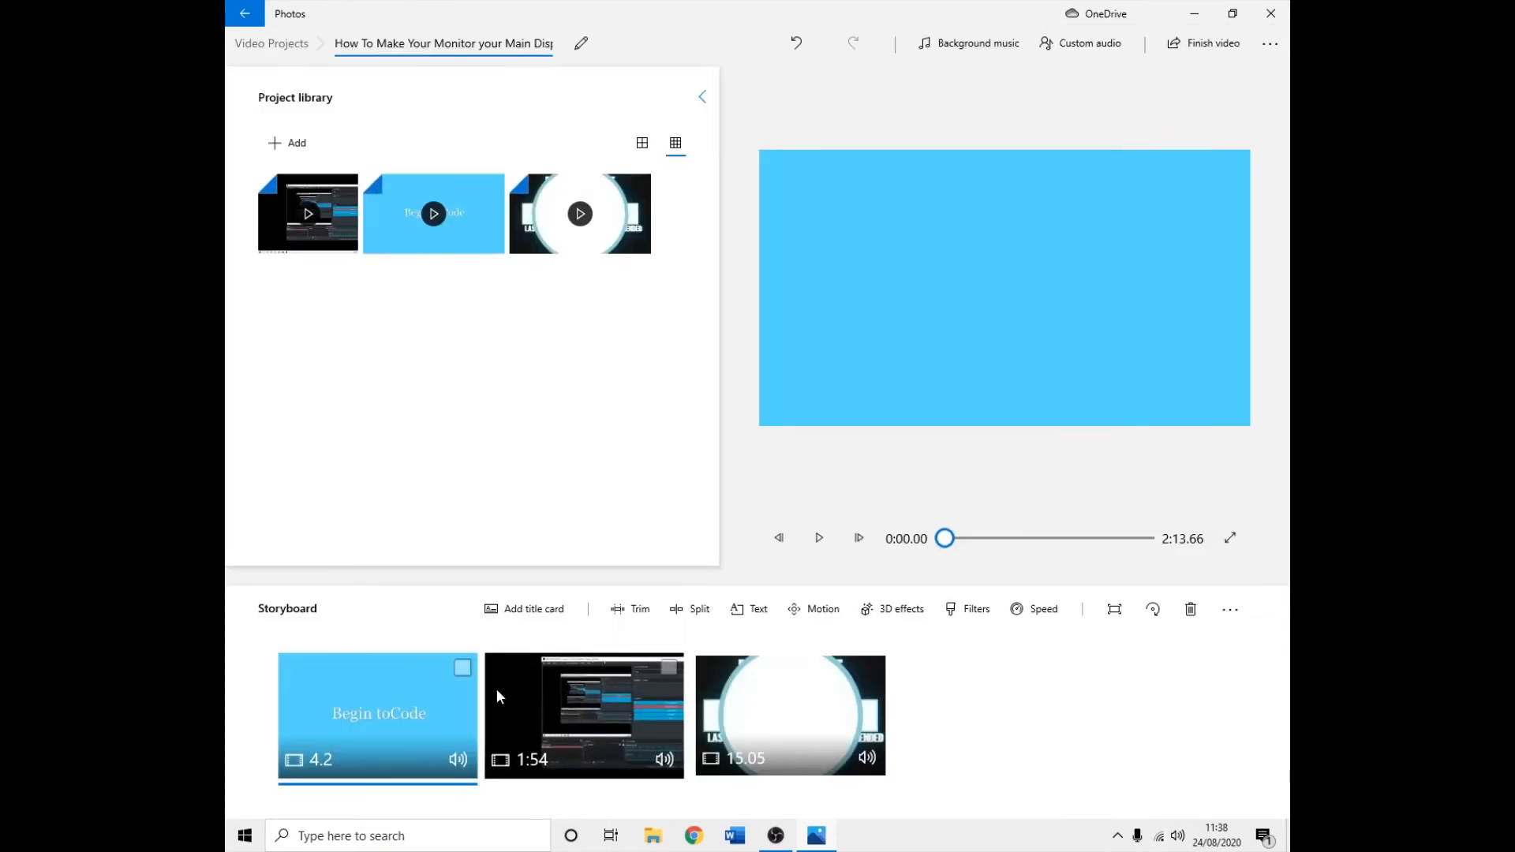
left_click(964, 616)
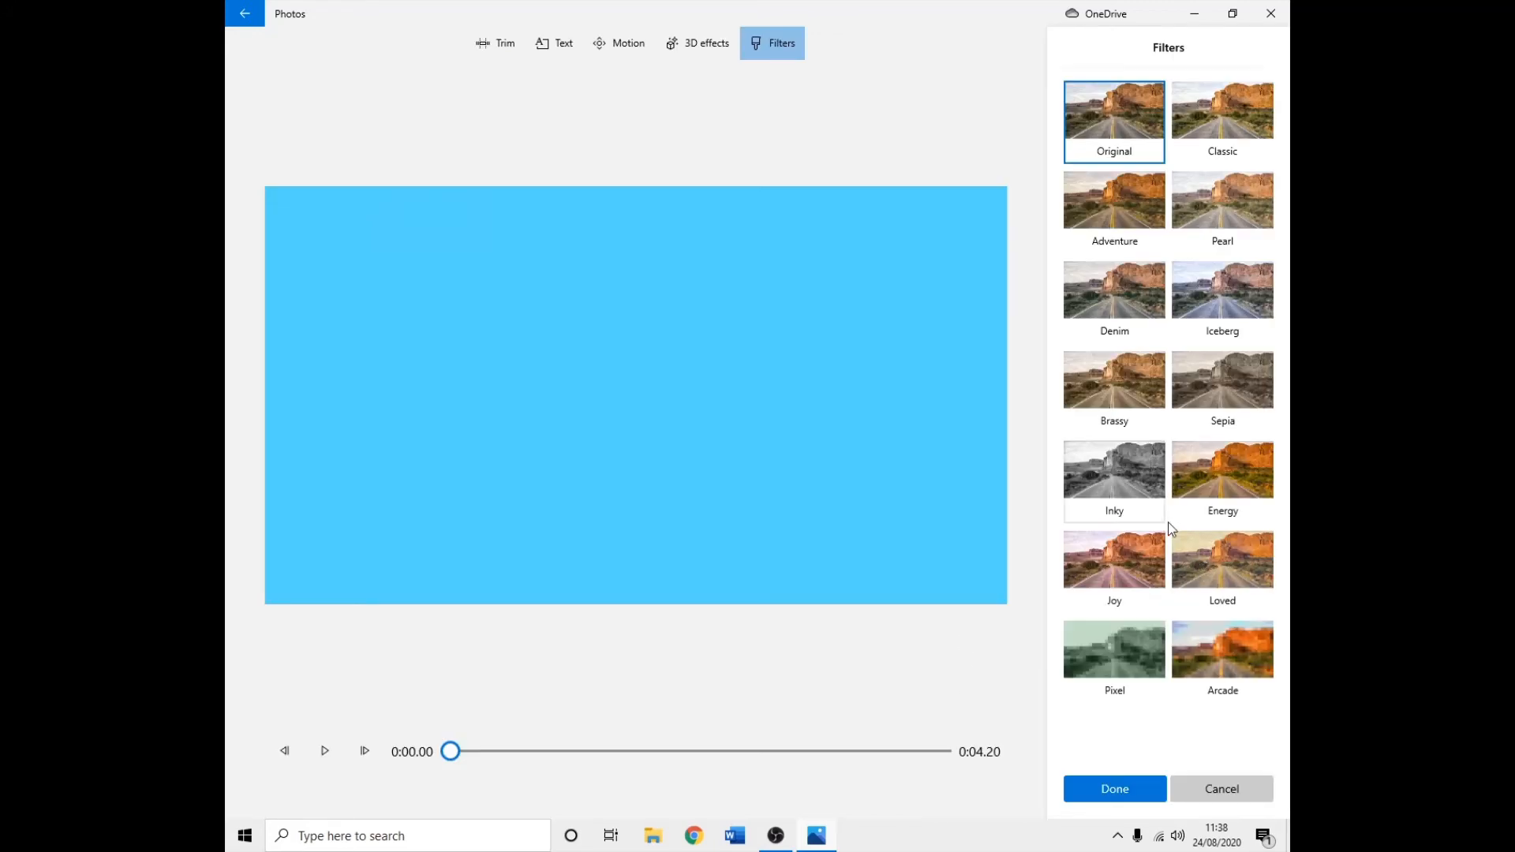
left_click(1205, 564)
left_click(1122, 566)
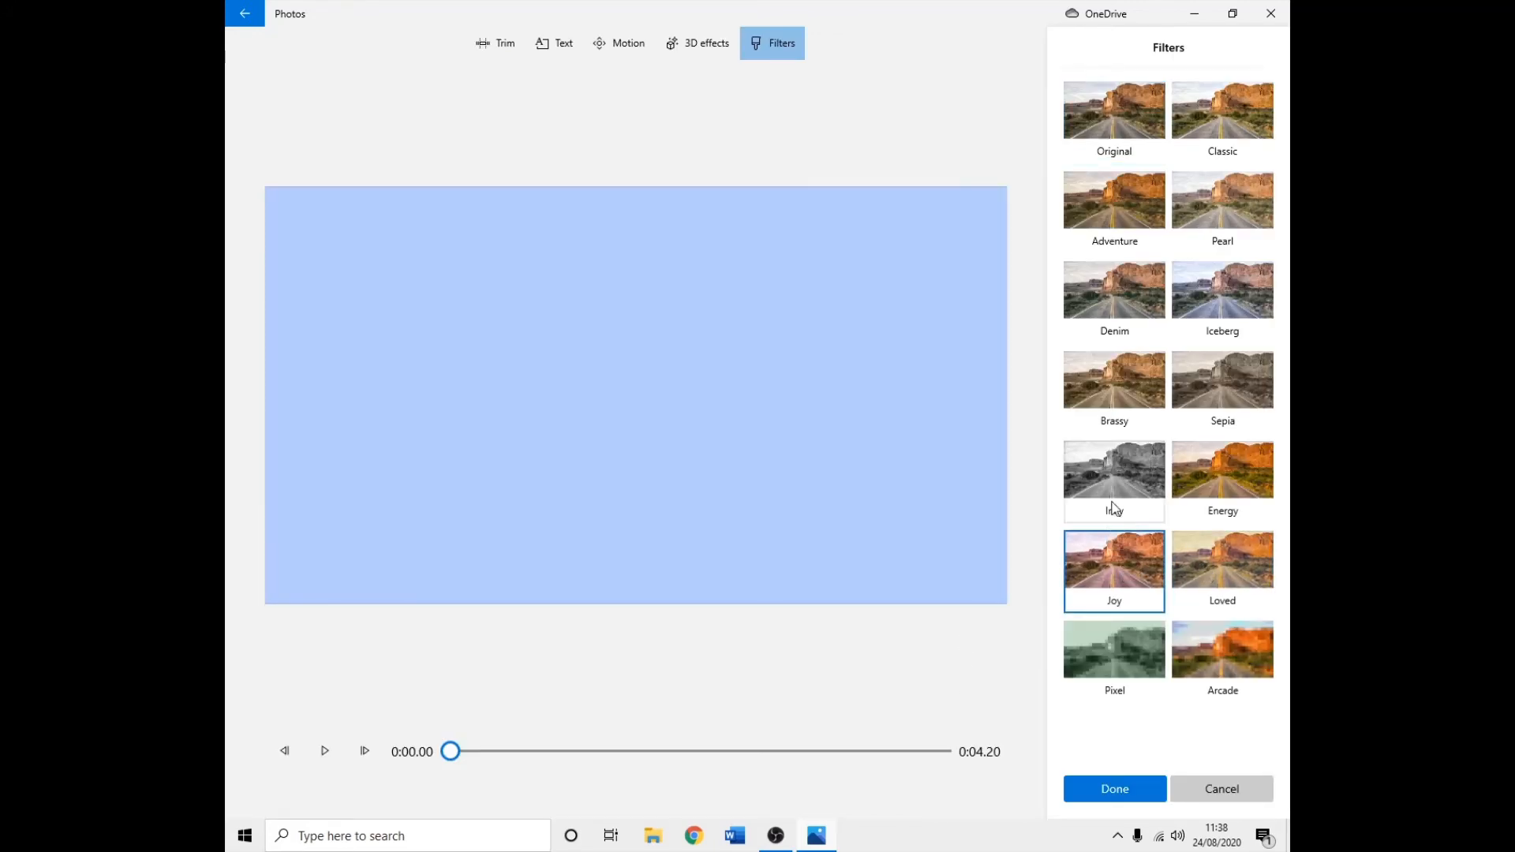
left_click(1115, 507)
left_click(1212, 474)
left_click(1145, 389)
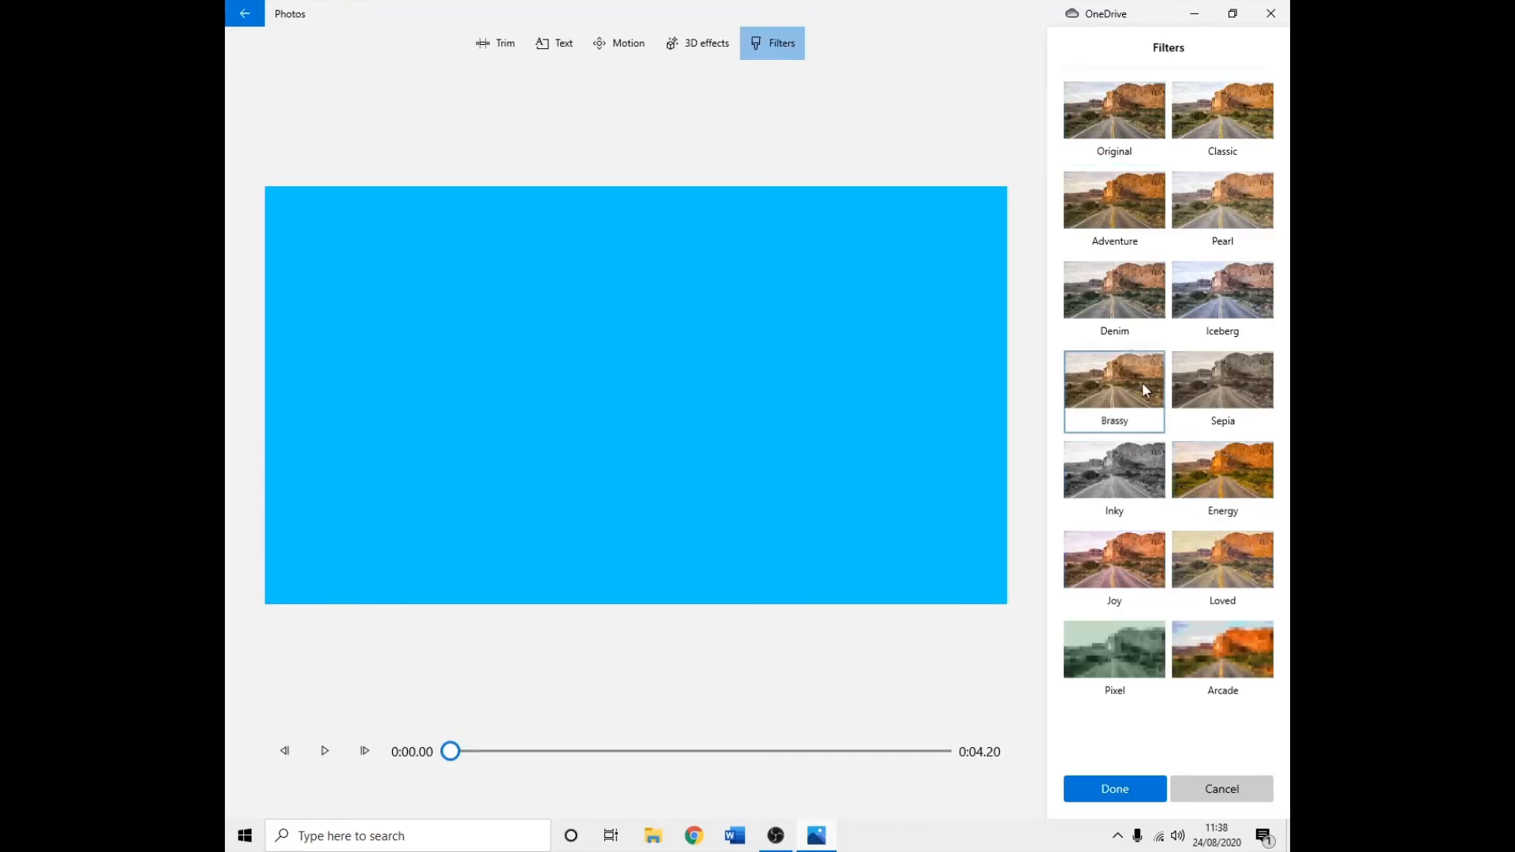
left_click(1144, 675)
left_click(1188, 654)
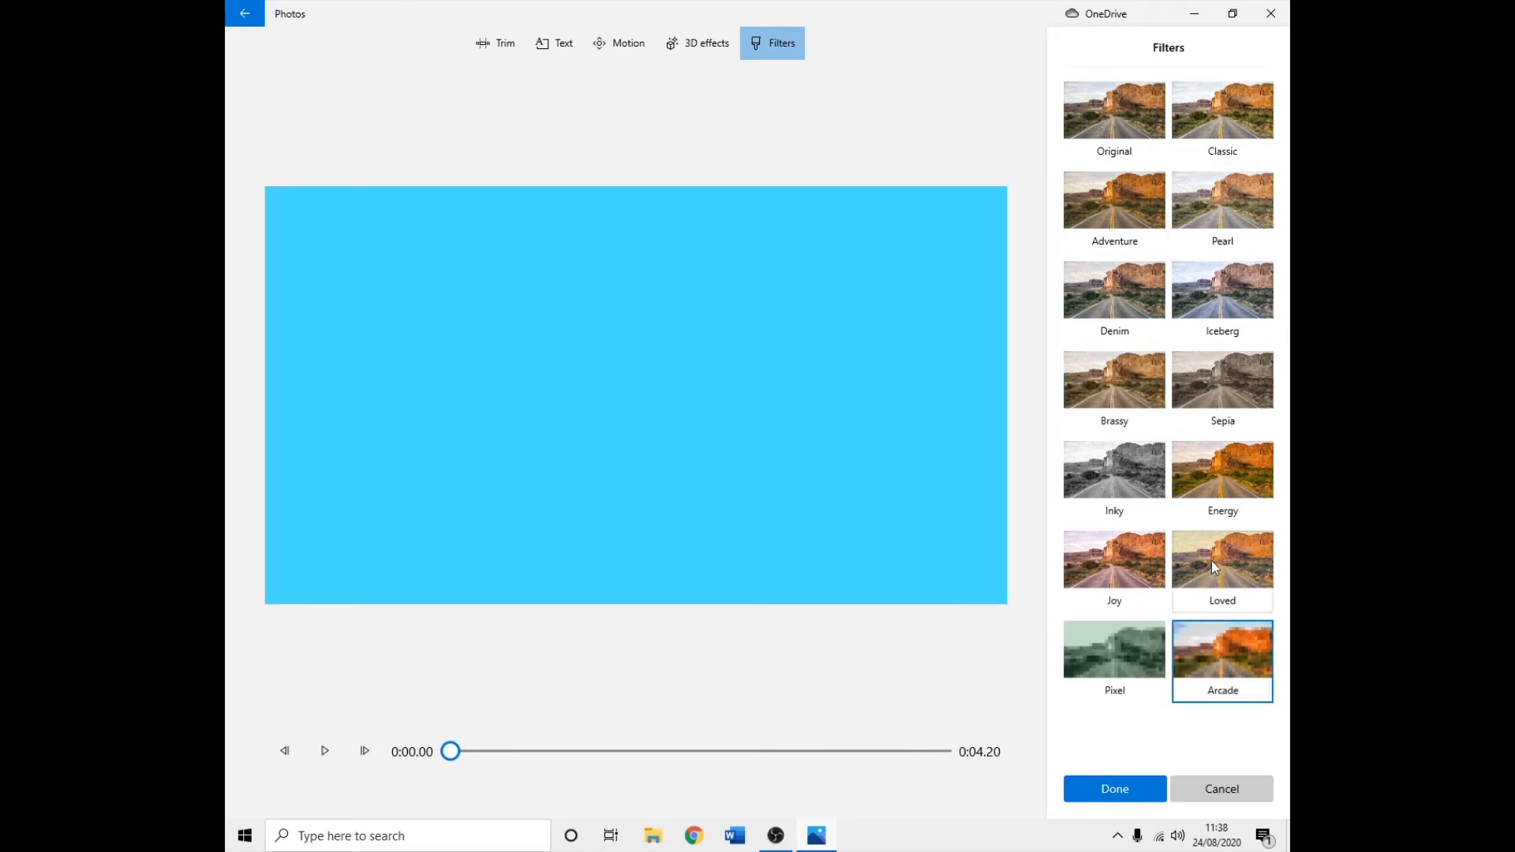
Try the Loved, Joy, Inky, Energy, Sepia, Brassy, Denim and Iceberg filters on the Begin to Code intro clip.
left_click(1212, 565)
left_click(1106, 566)
left_click(1119, 469)
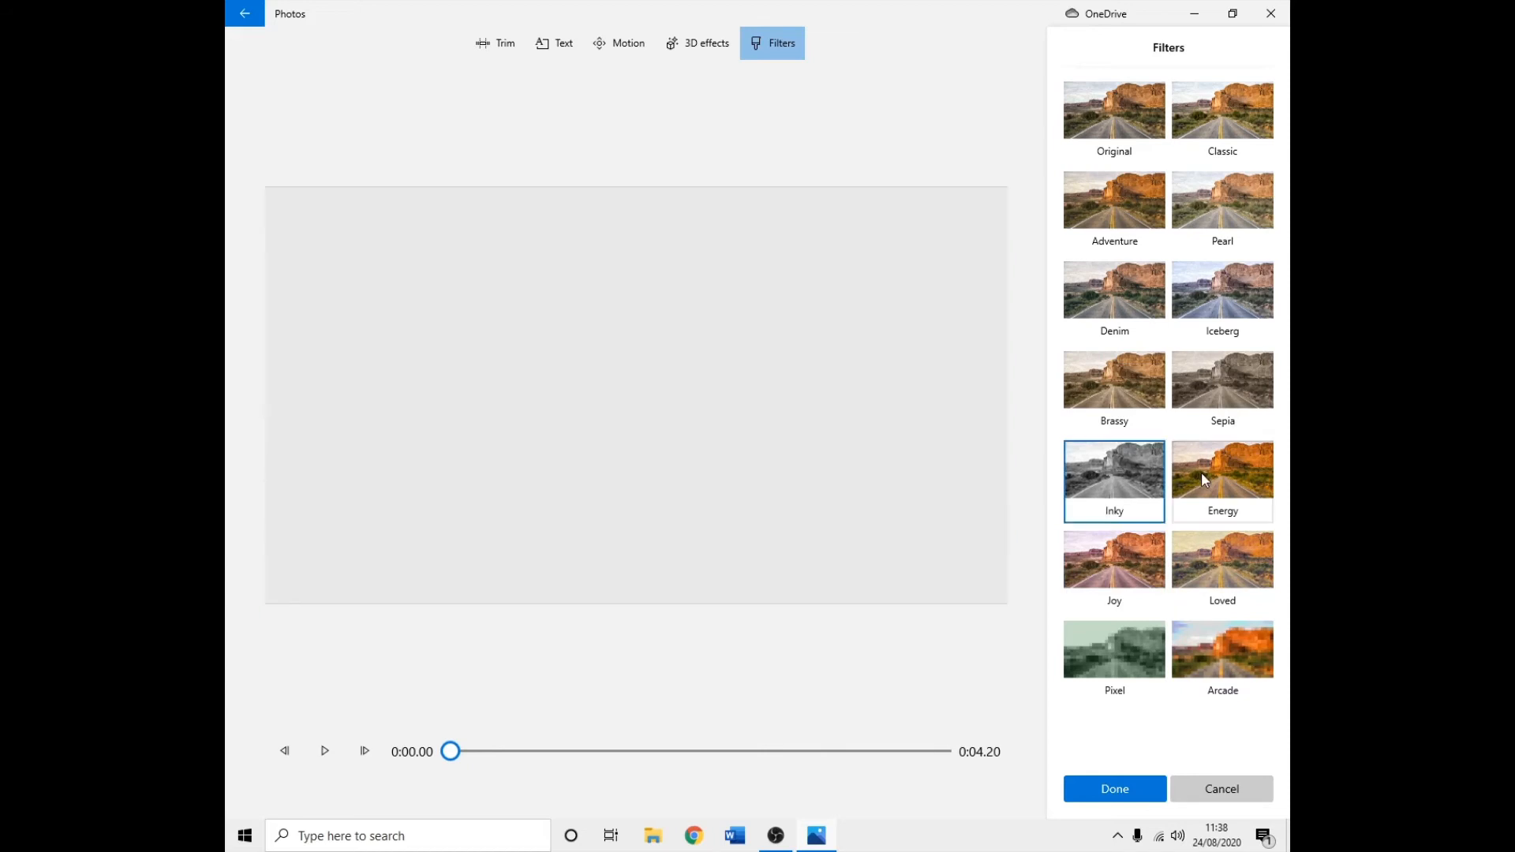
left_click(1201, 471)
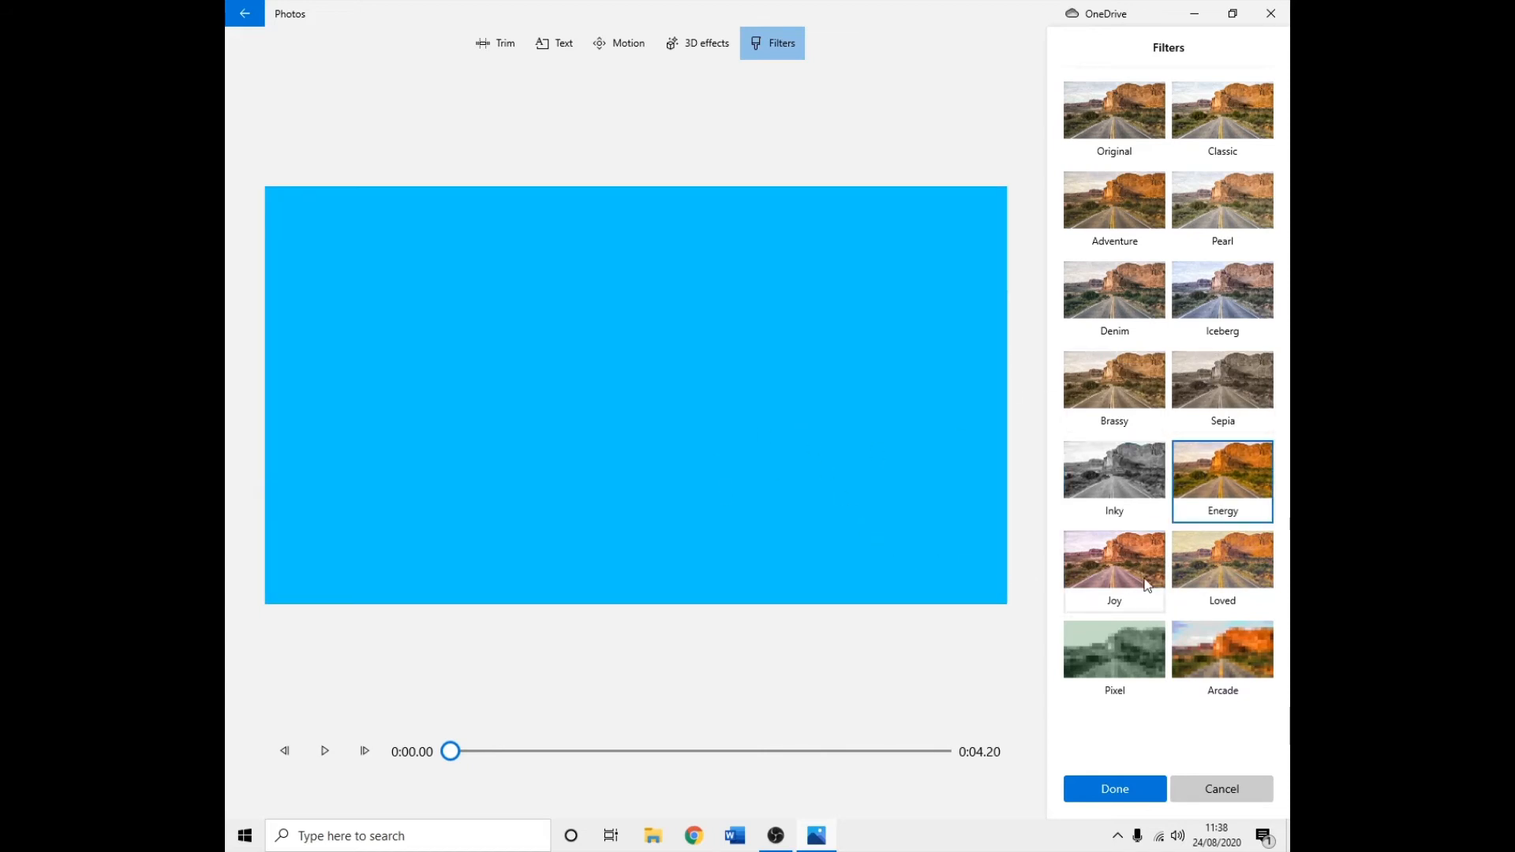
left_click(1235, 367)
left_click(1120, 358)
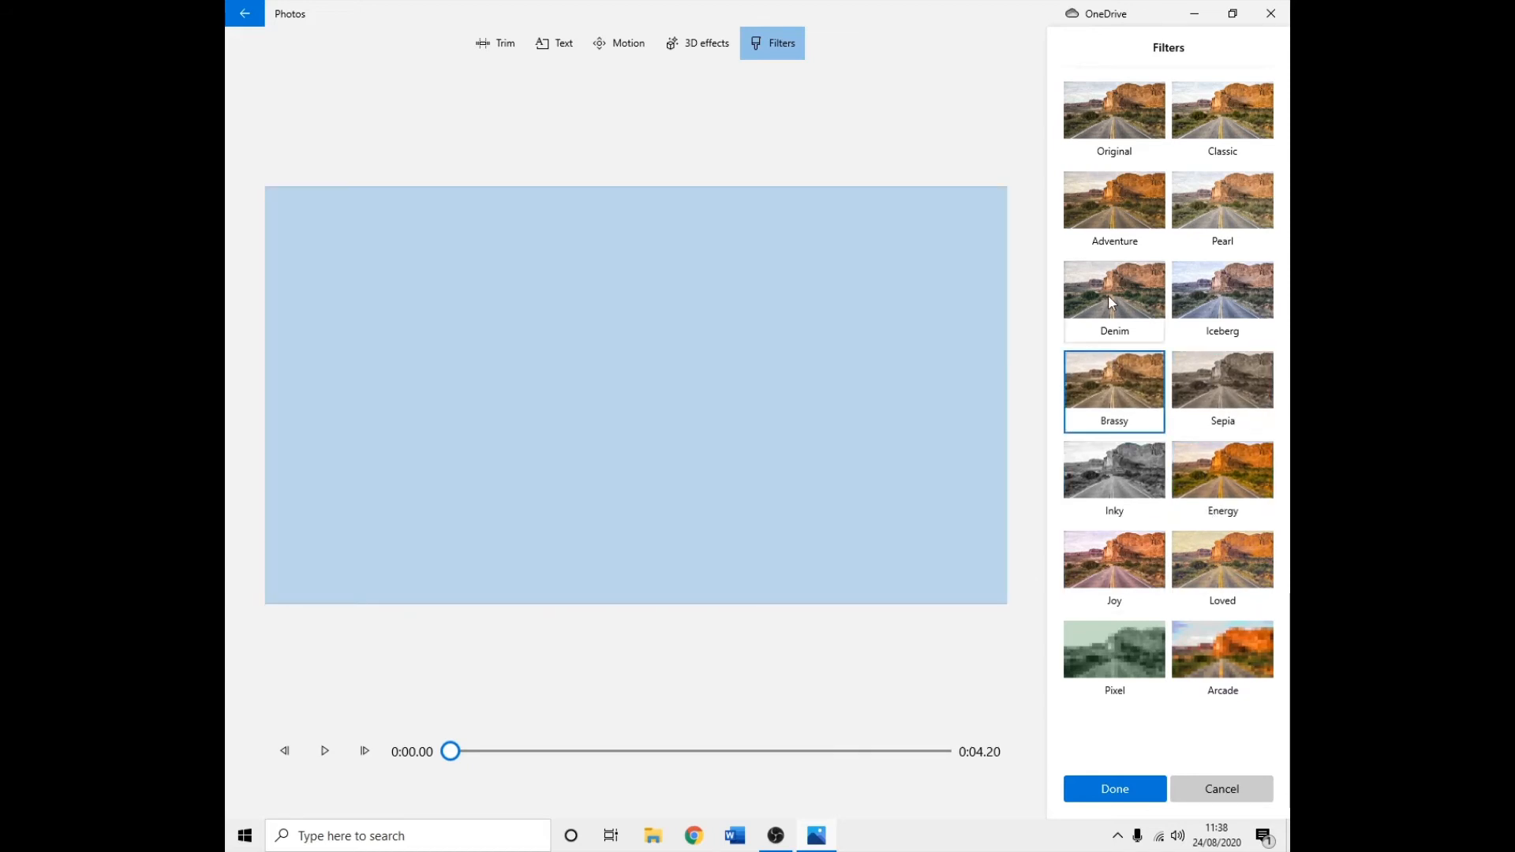
left_click(1115, 291)
left_click(1215, 290)
Return the intro clip to the Original filter and leave the filter editor, discarding the changes.
left_click(1141, 150)
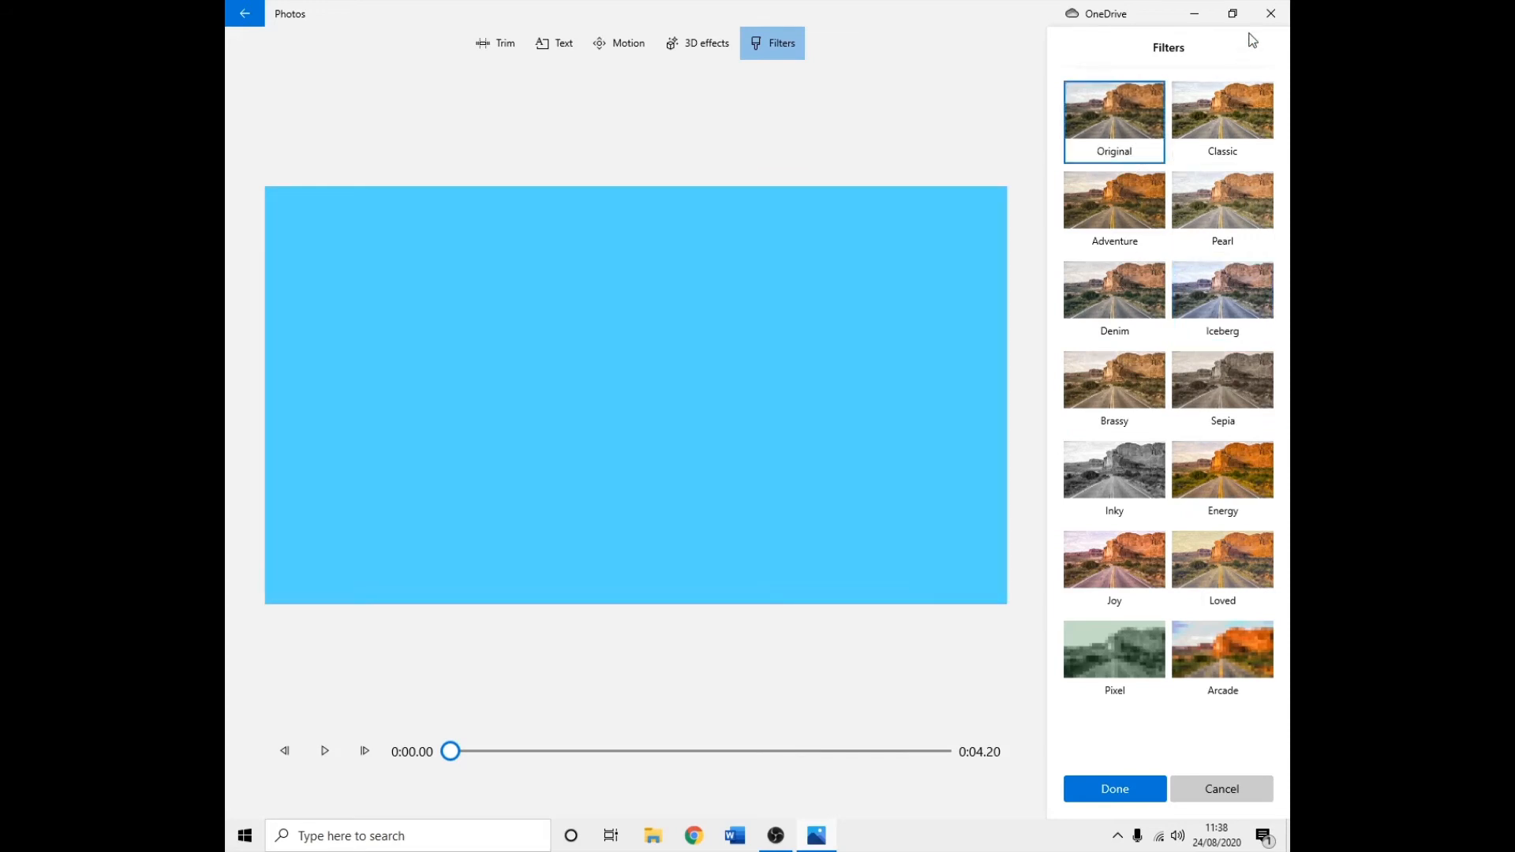
left_click(249, 12)
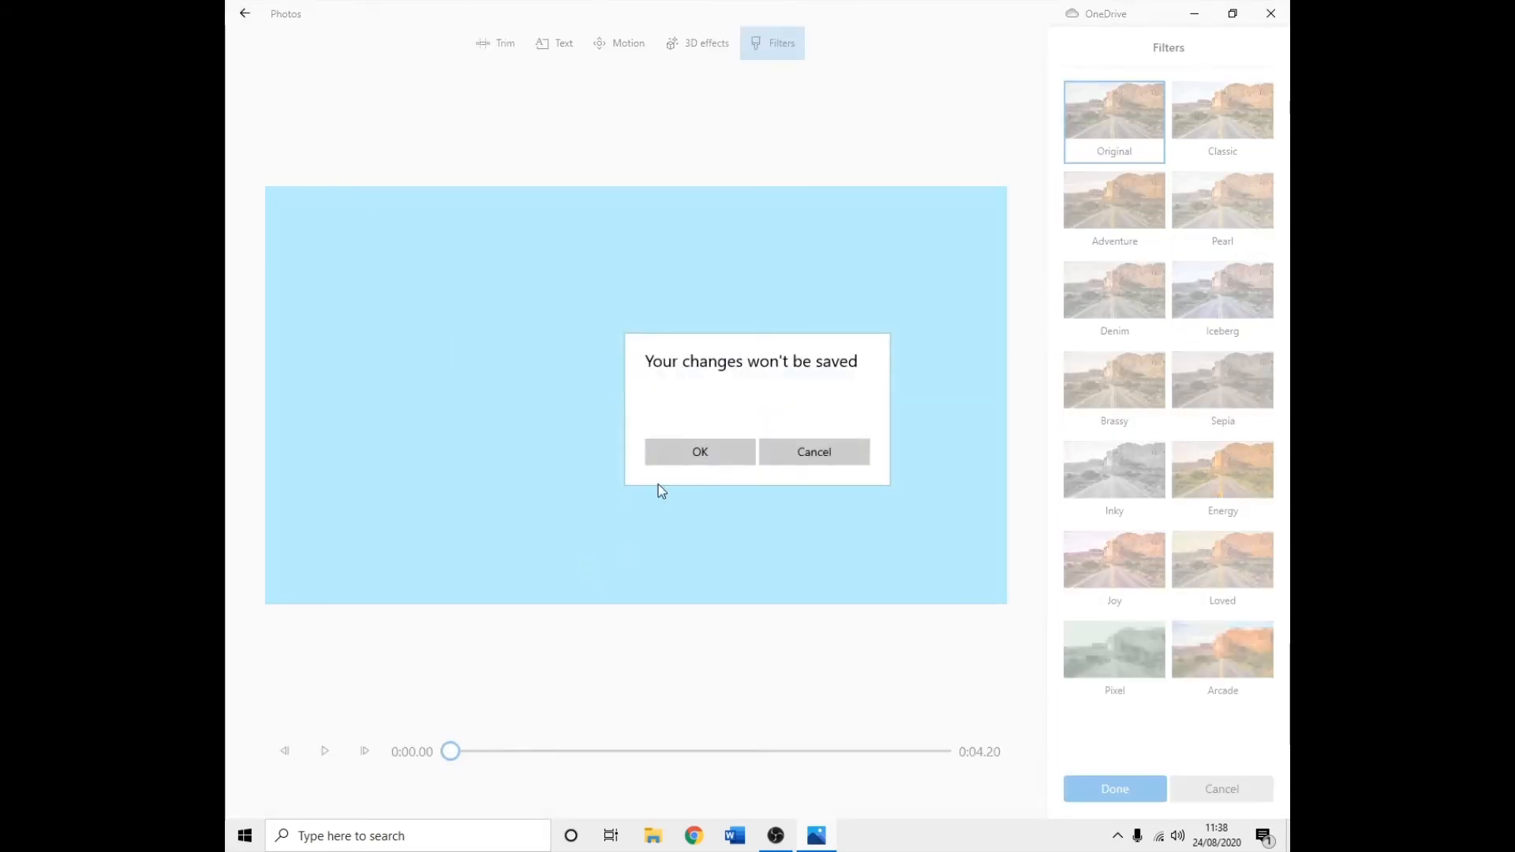
left_click(705, 452)
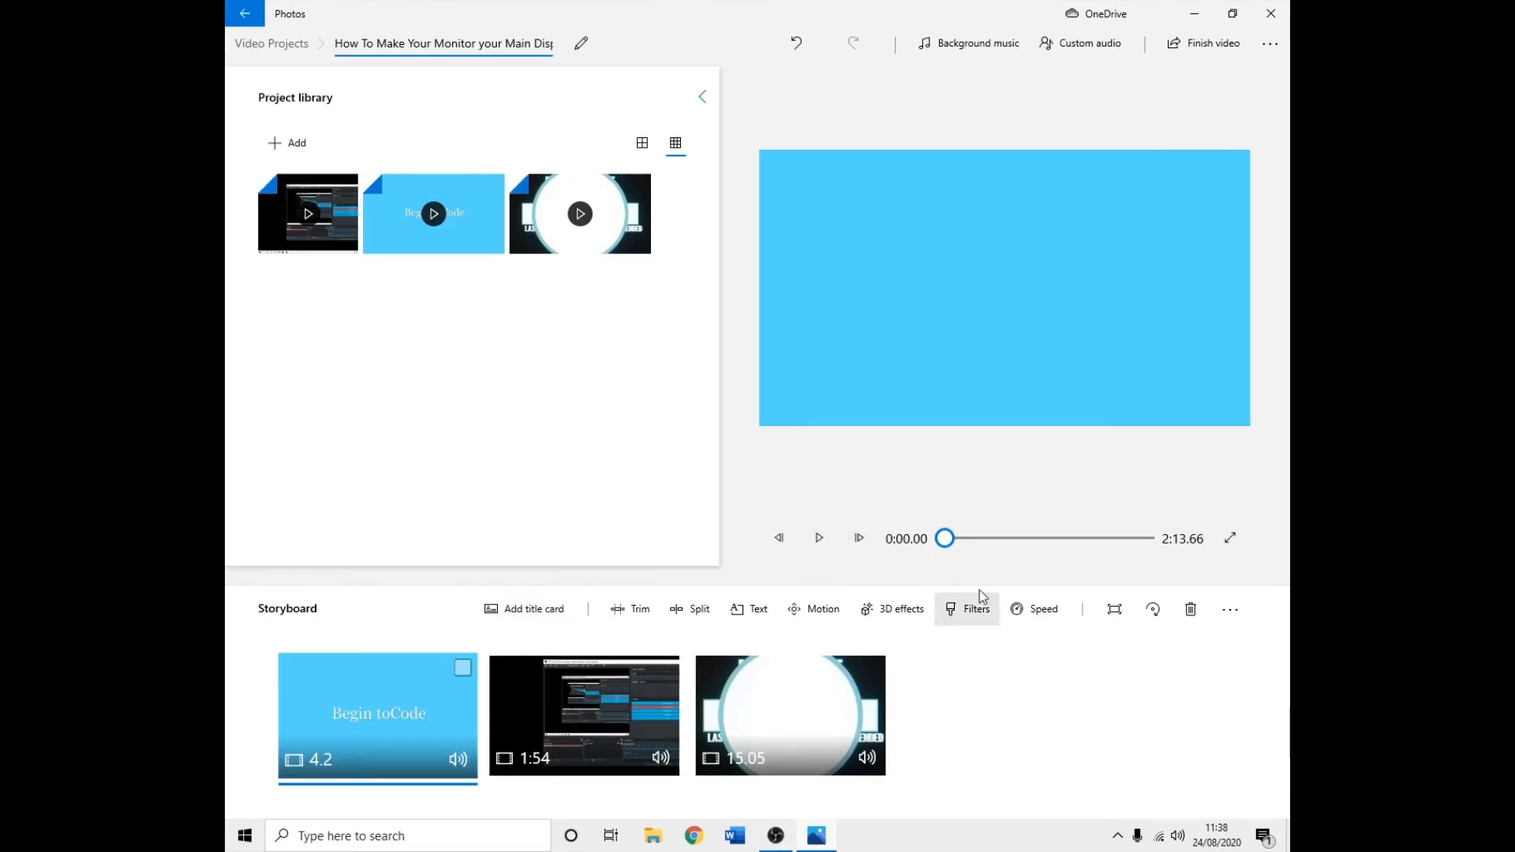
Choose the Bubbles Overlay 3D effect for the intro clip.
left_click(873, 617)
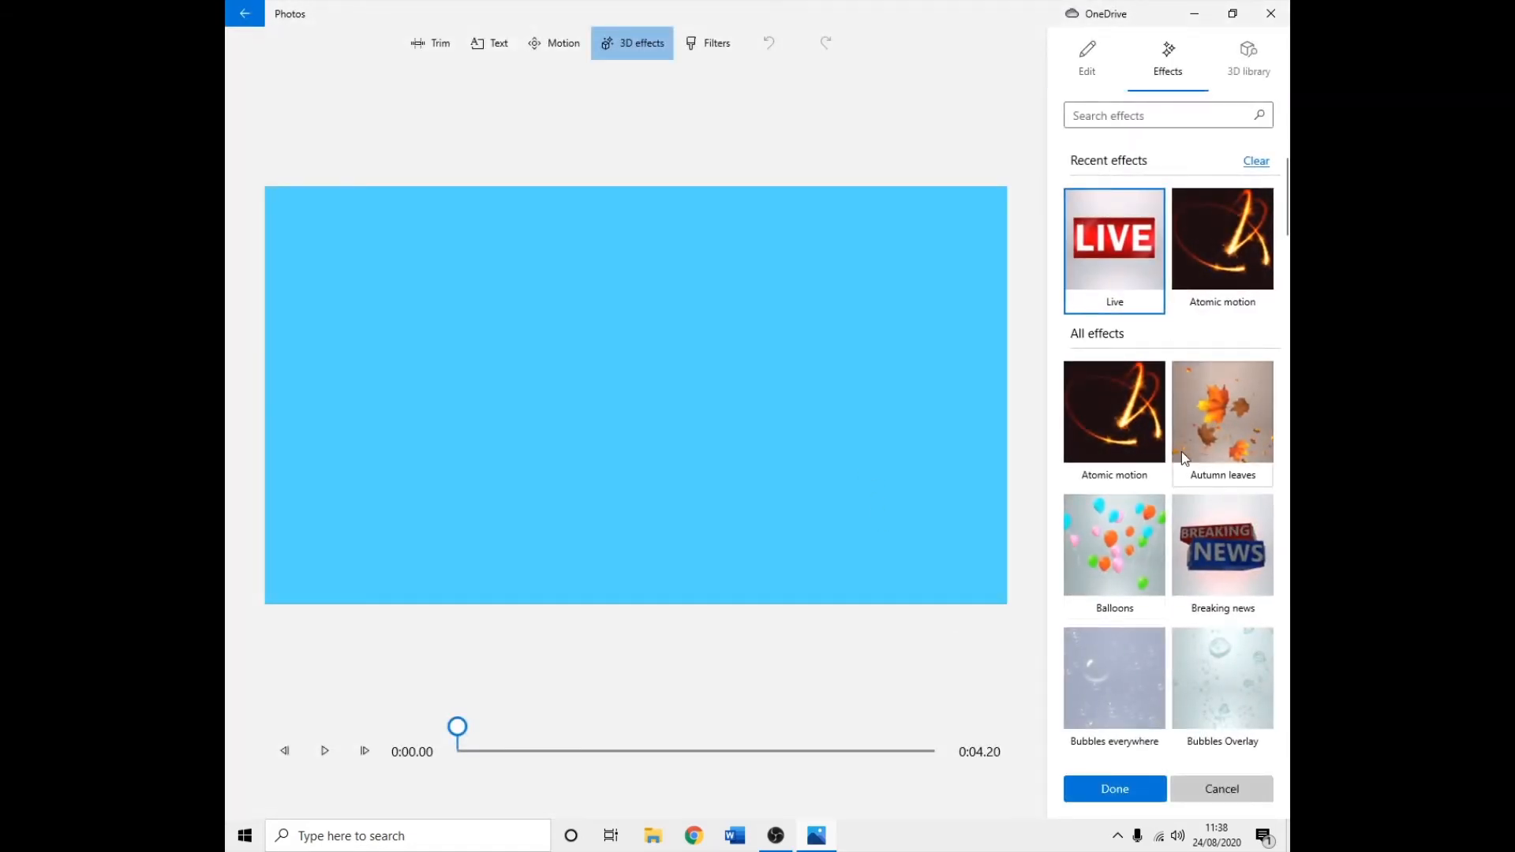
scroll(1242, 547, "down", 1)
scroll(1243, 531, "down", 1)
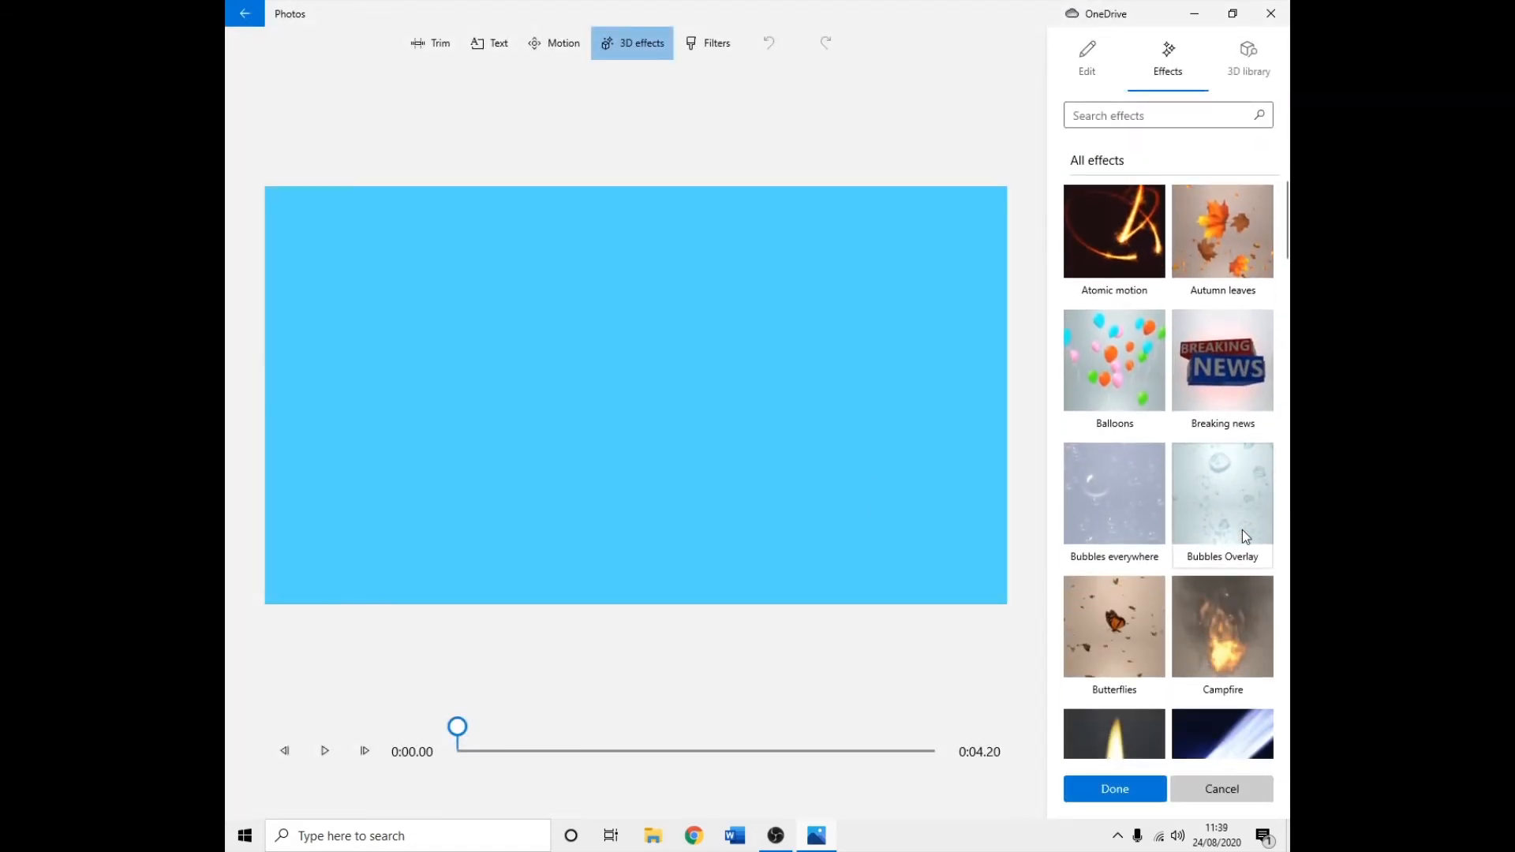
left_click(1238, 513)
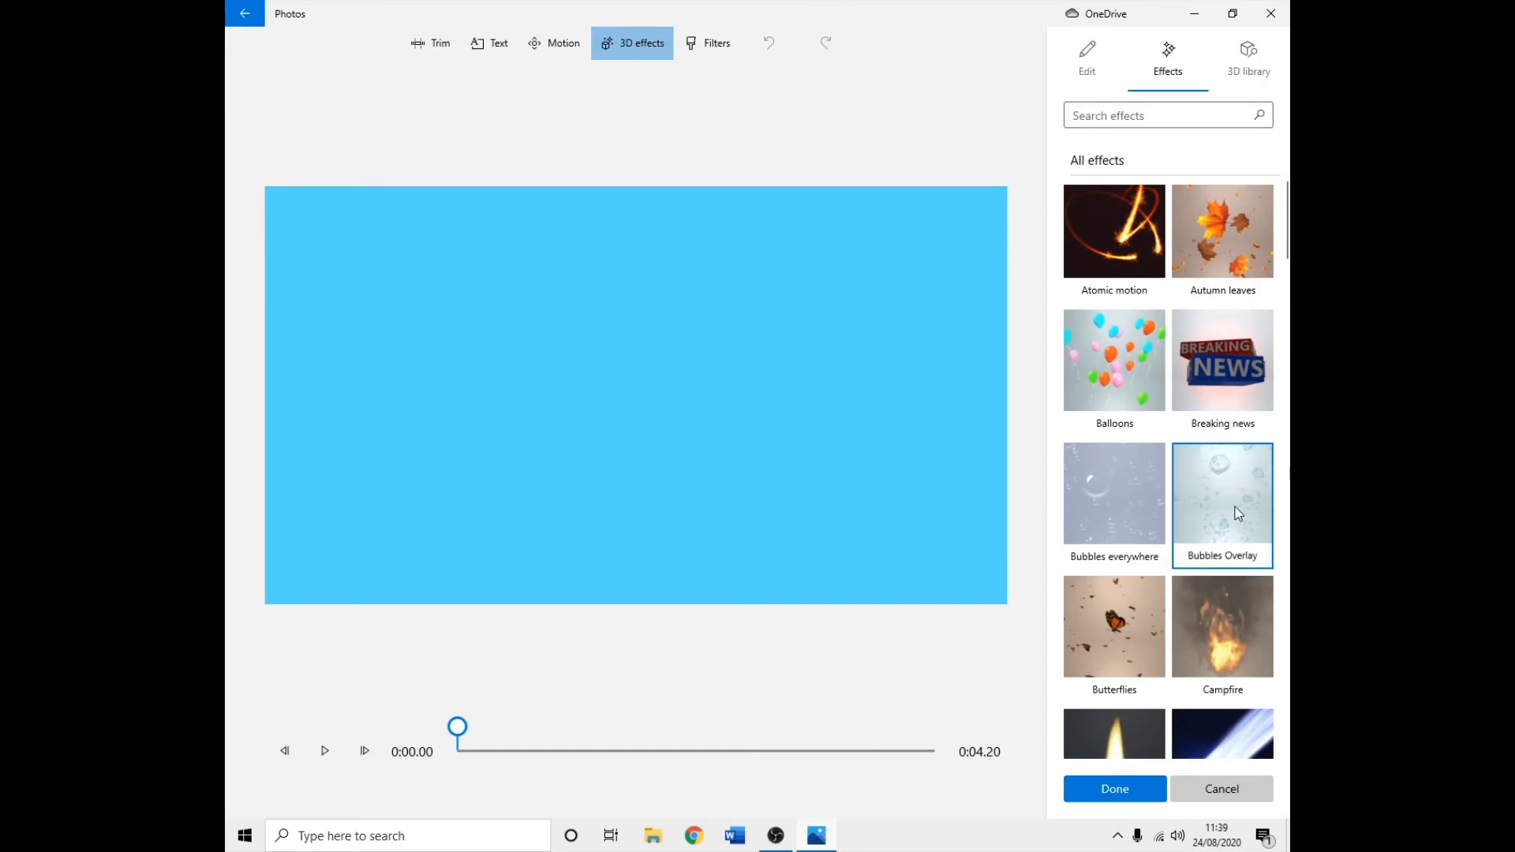
Place the Bubbles Overlay effect at the upper edge of the frame above the title, apply it, and play back the intro.
left_click_drag(638, 377, 514, 244)
left_click_drag(598, 286, 631, 514)
left_click_drag(637, 263, 618, 222)
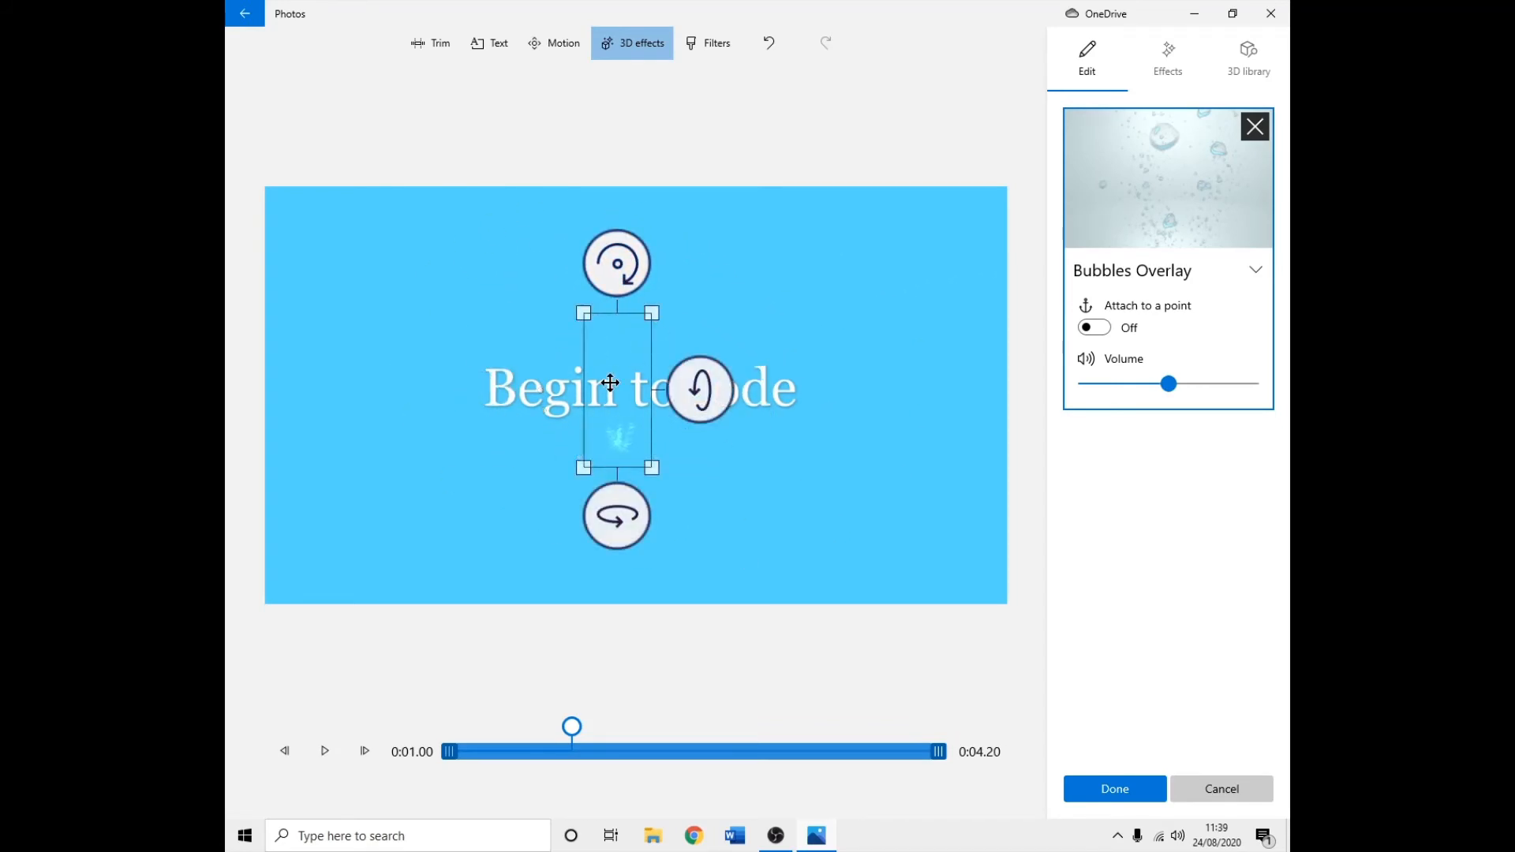
left_click_drag(617, 391, 627, 208)
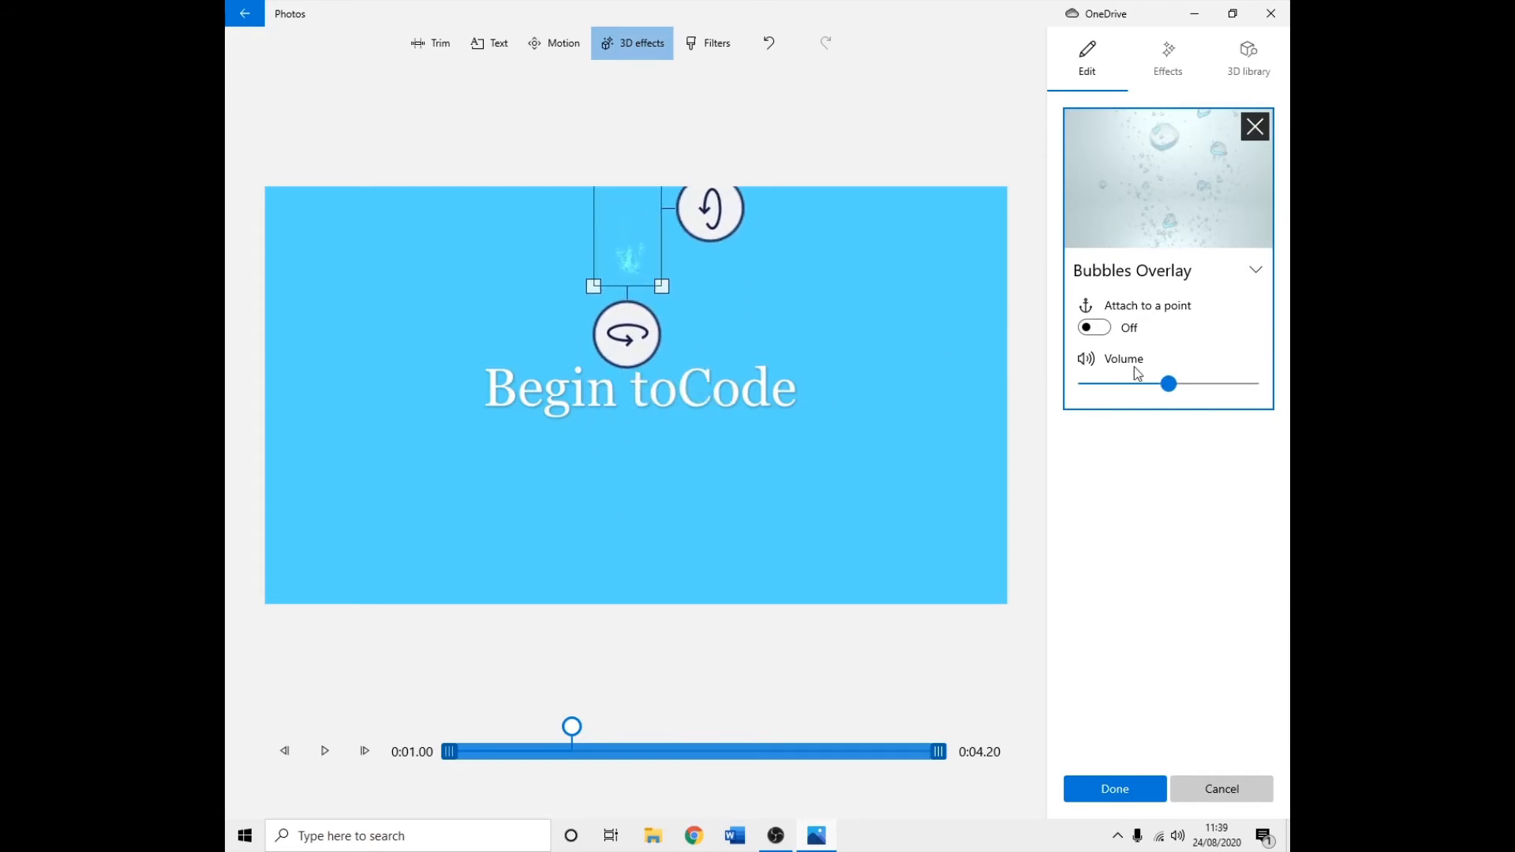
left_click(1134, 779)
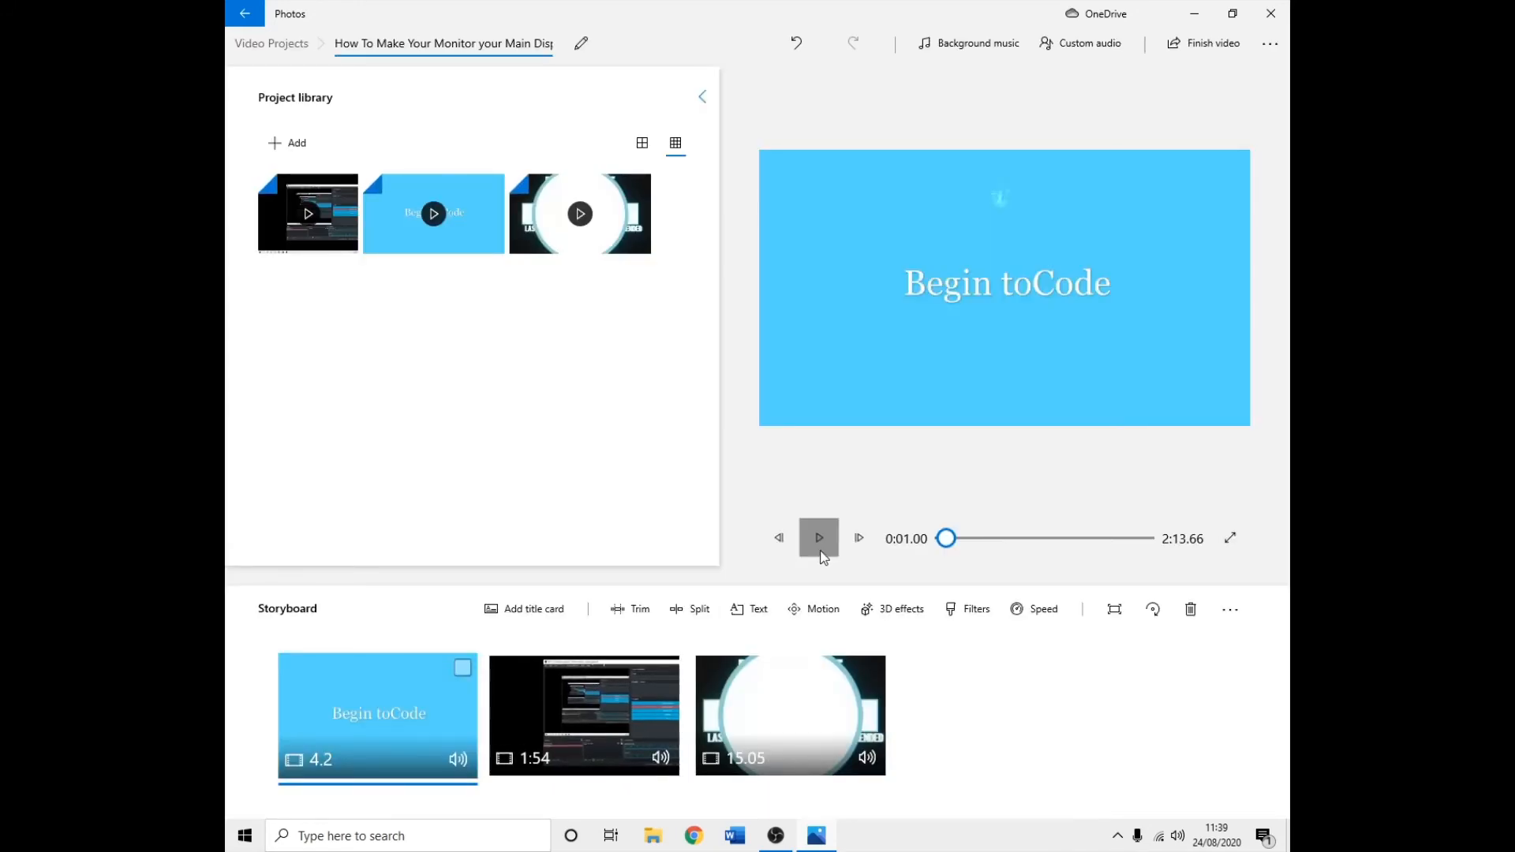
left_click(818, 539)
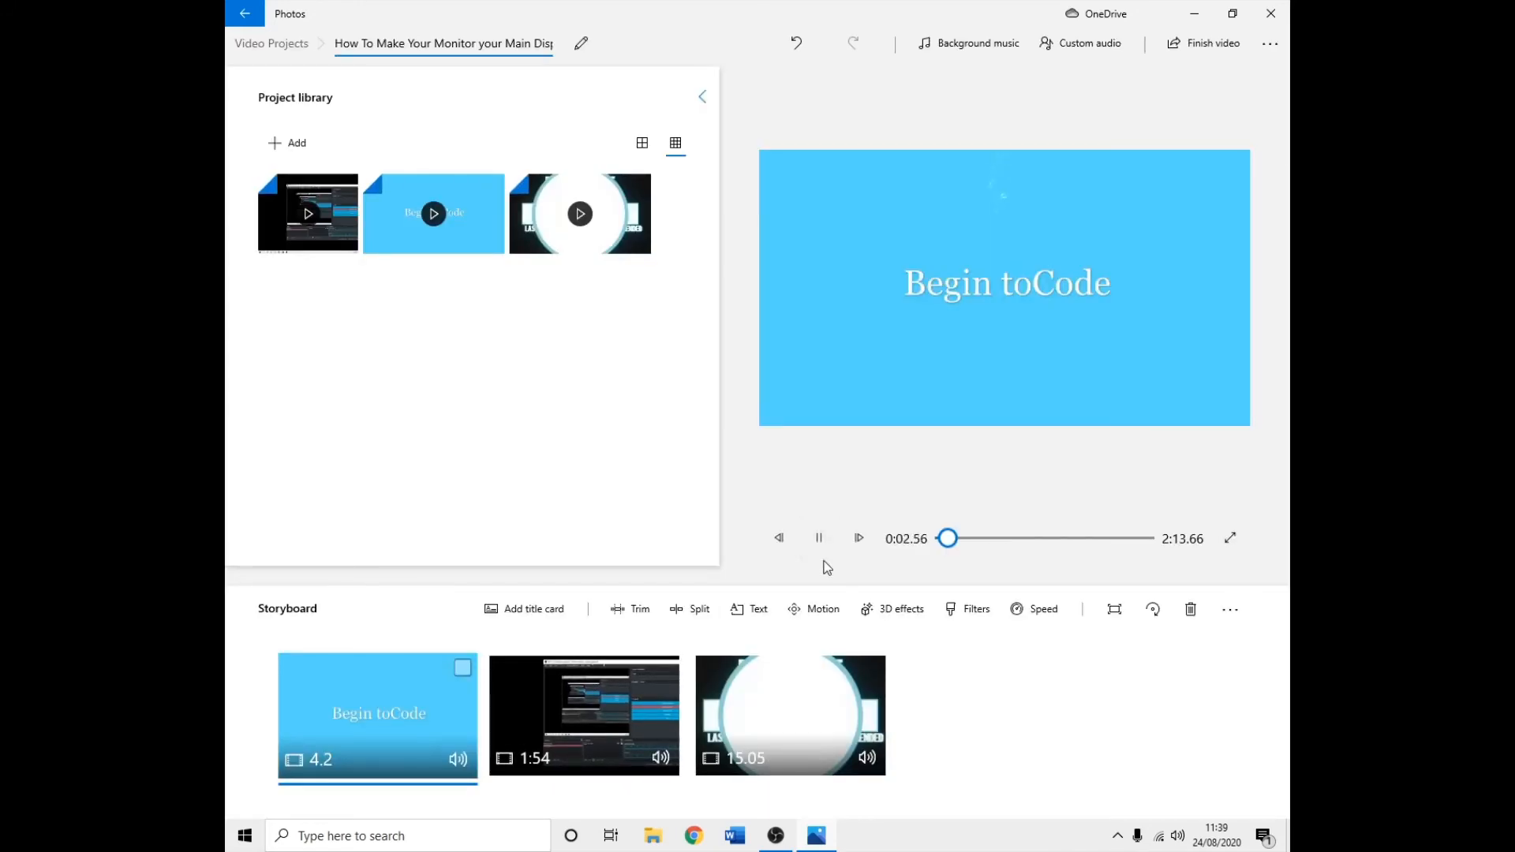
left_click(822, 545)
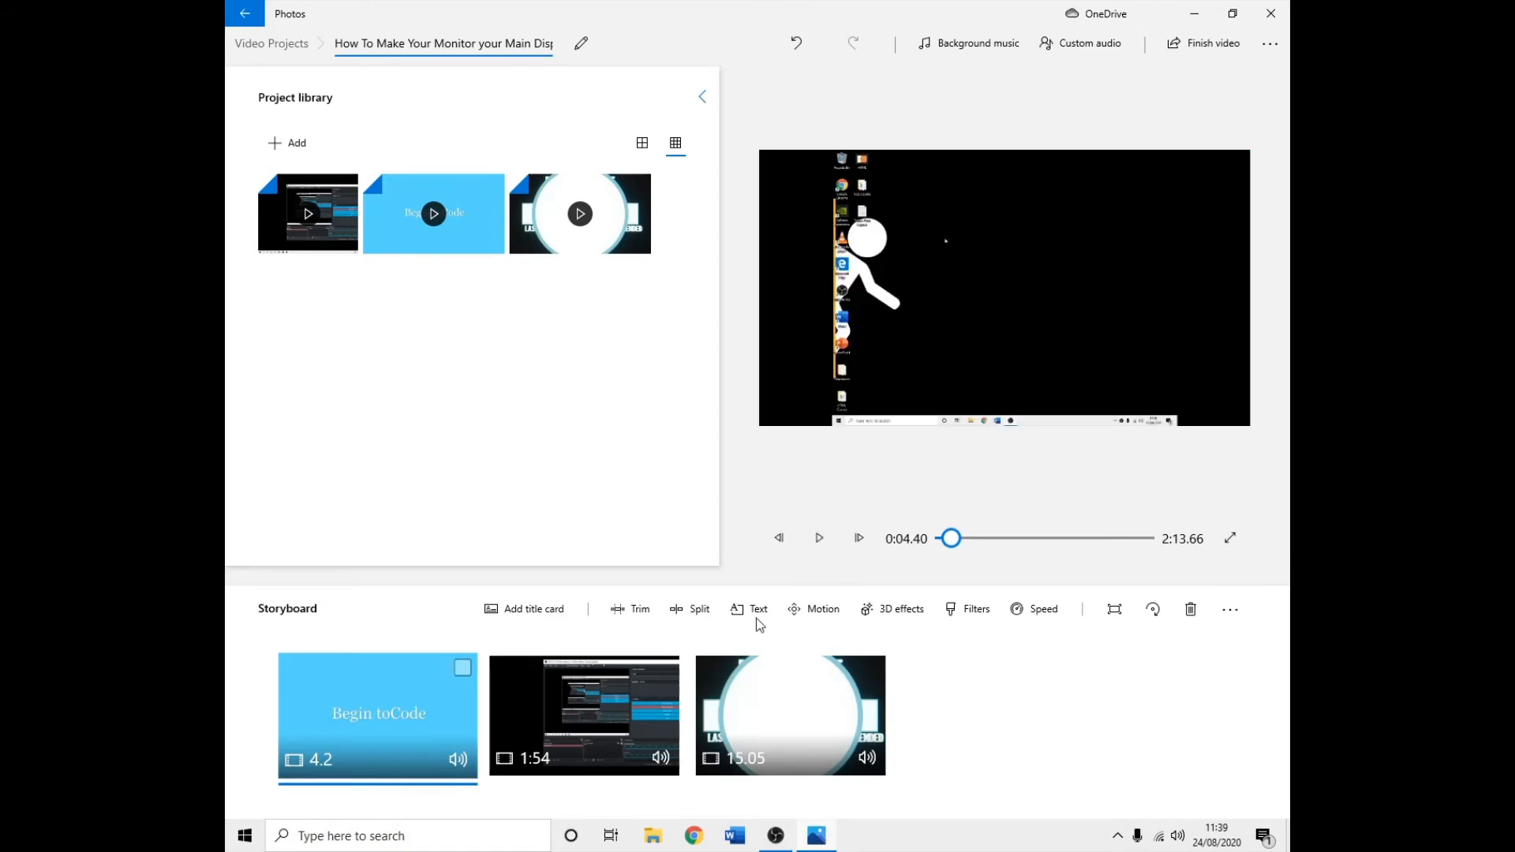
Reposition the Bubbles Overlay effect so it overlaps the top of the intro title, apply it, and play back the intro.
left_click(899, 612)
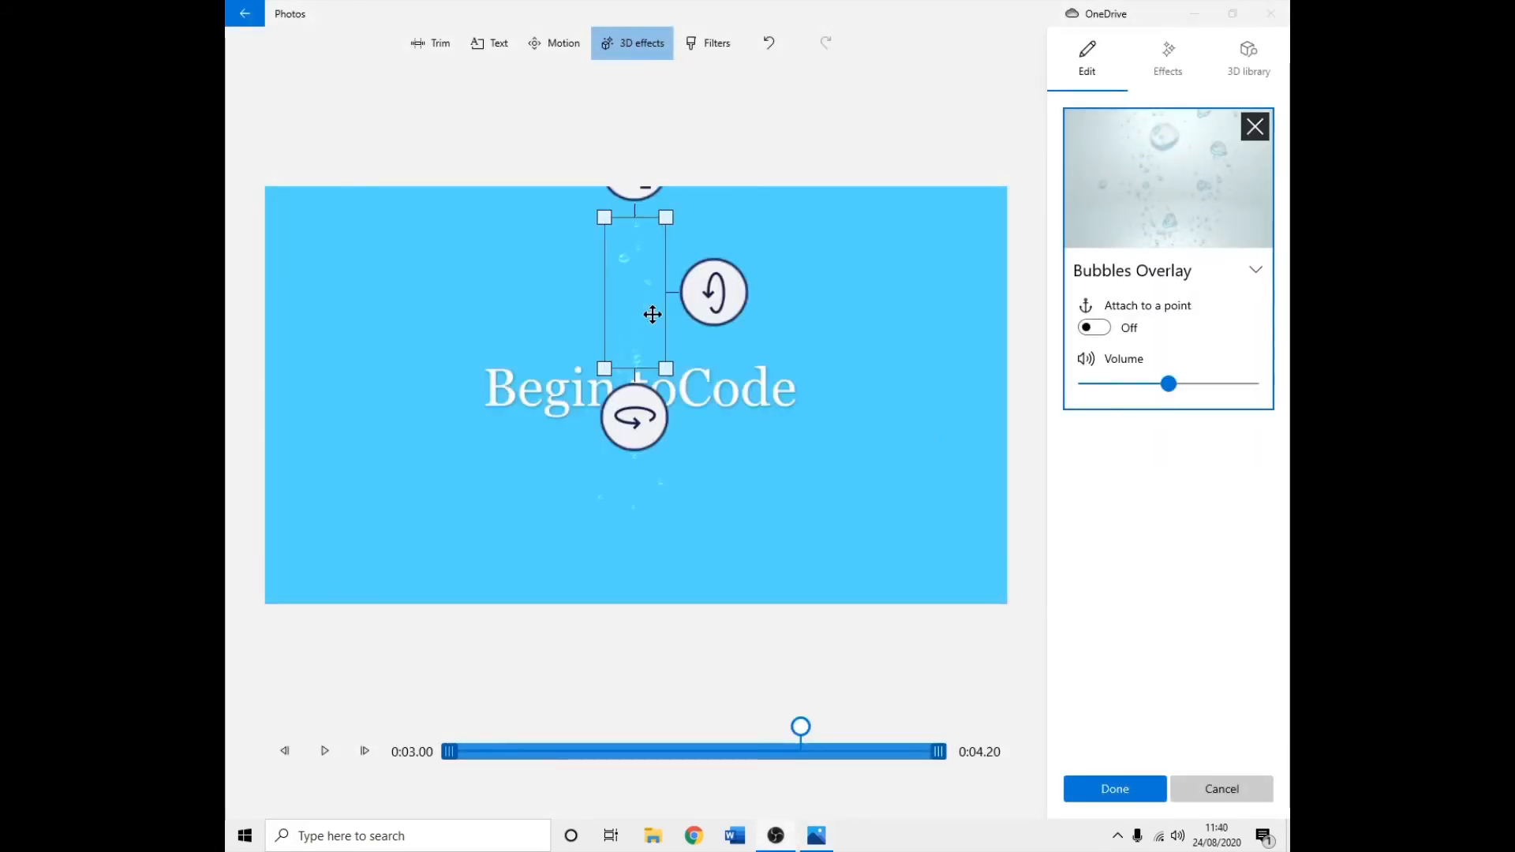
left_click_drag(652, 314, 657, 306)
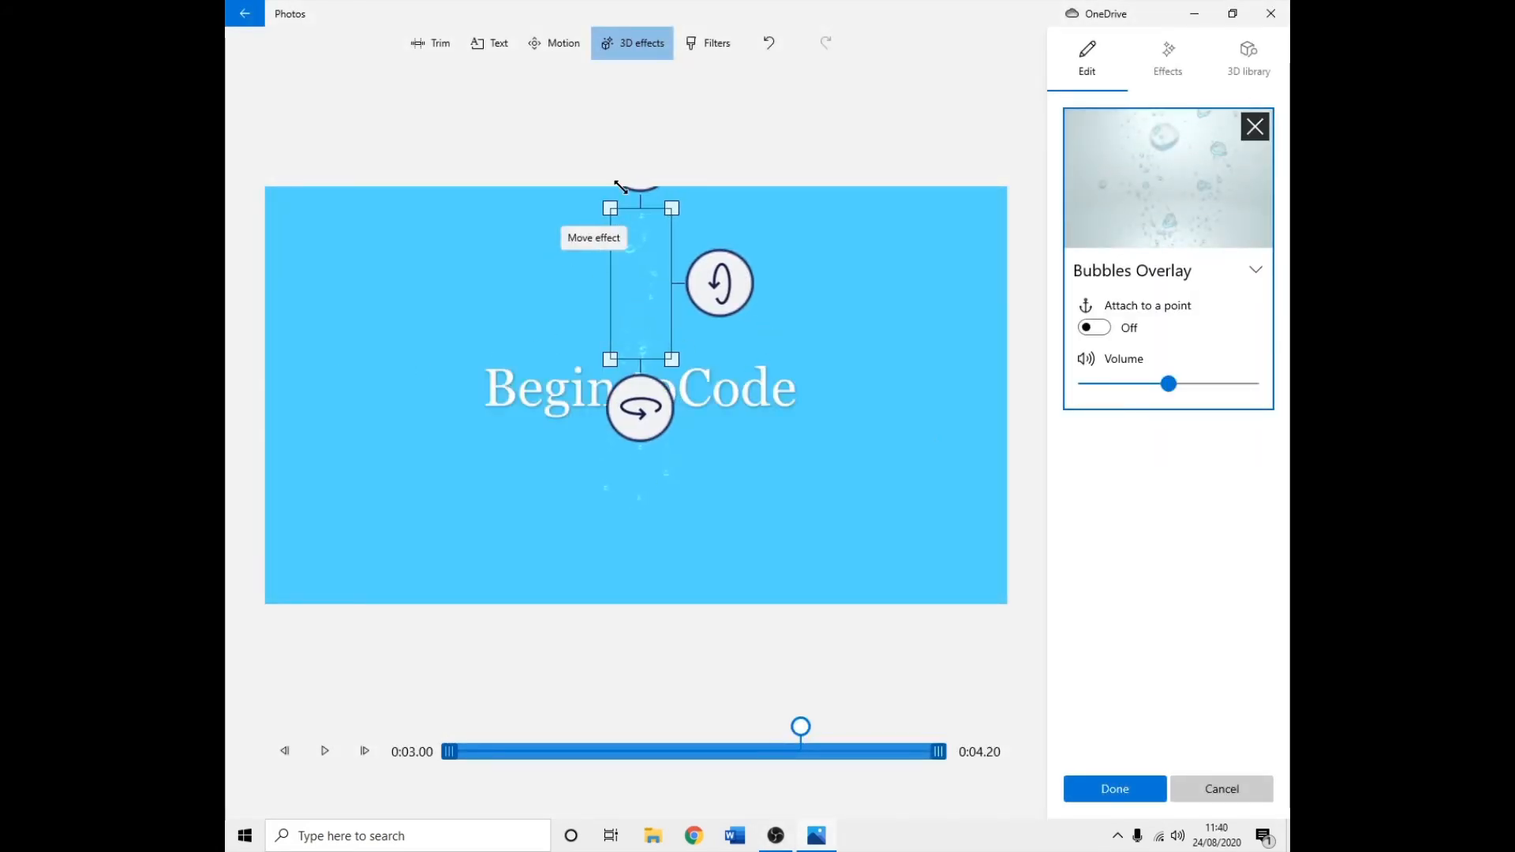
left_click(1108, 801)
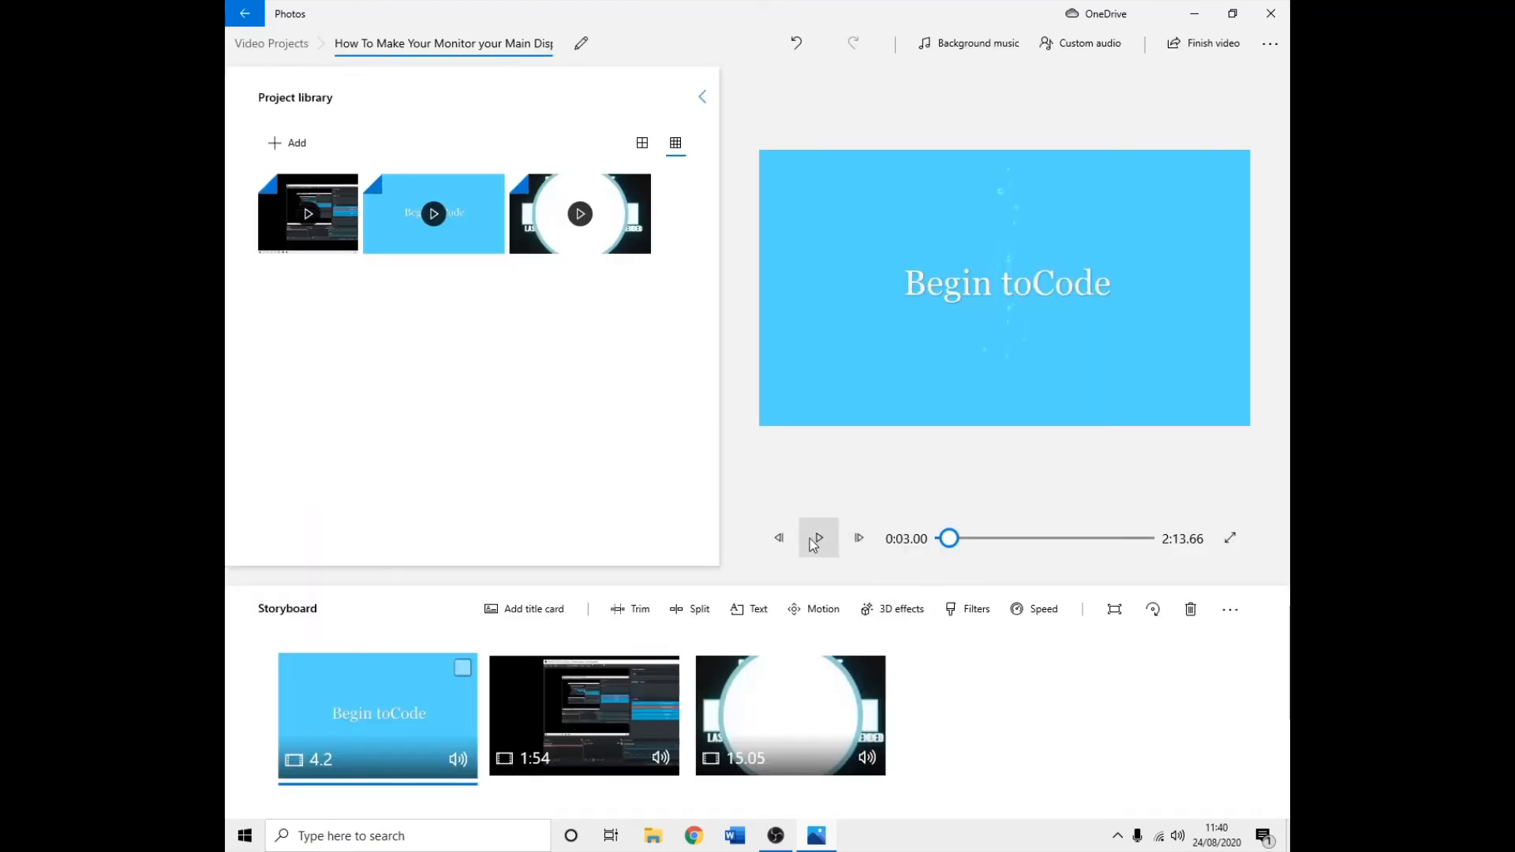
left_click(818, 538)
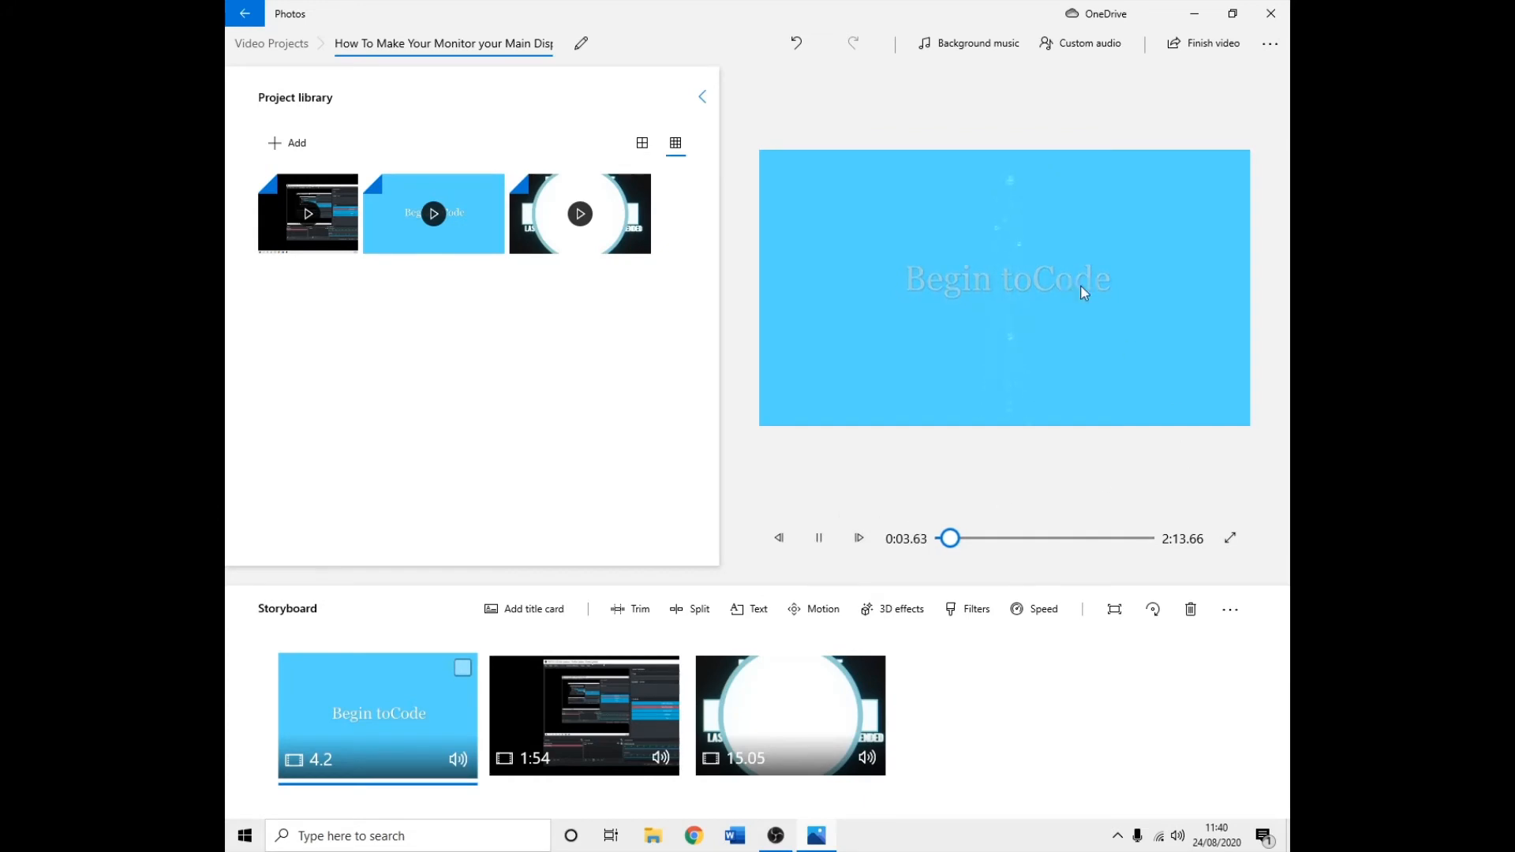
left_click_drag(950, 538, 900, 550)
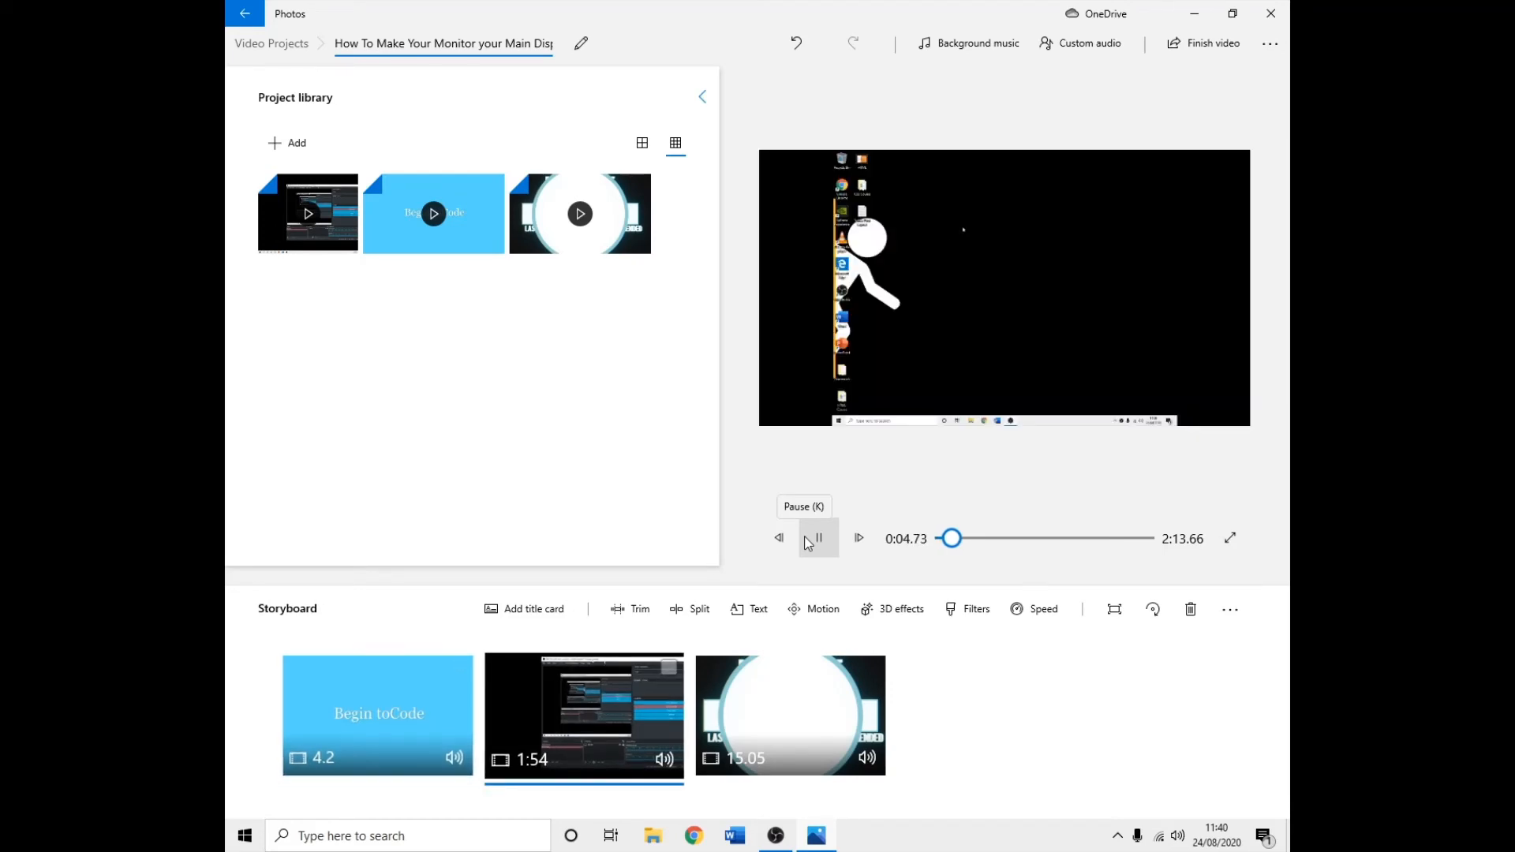
left_click(807, 543)
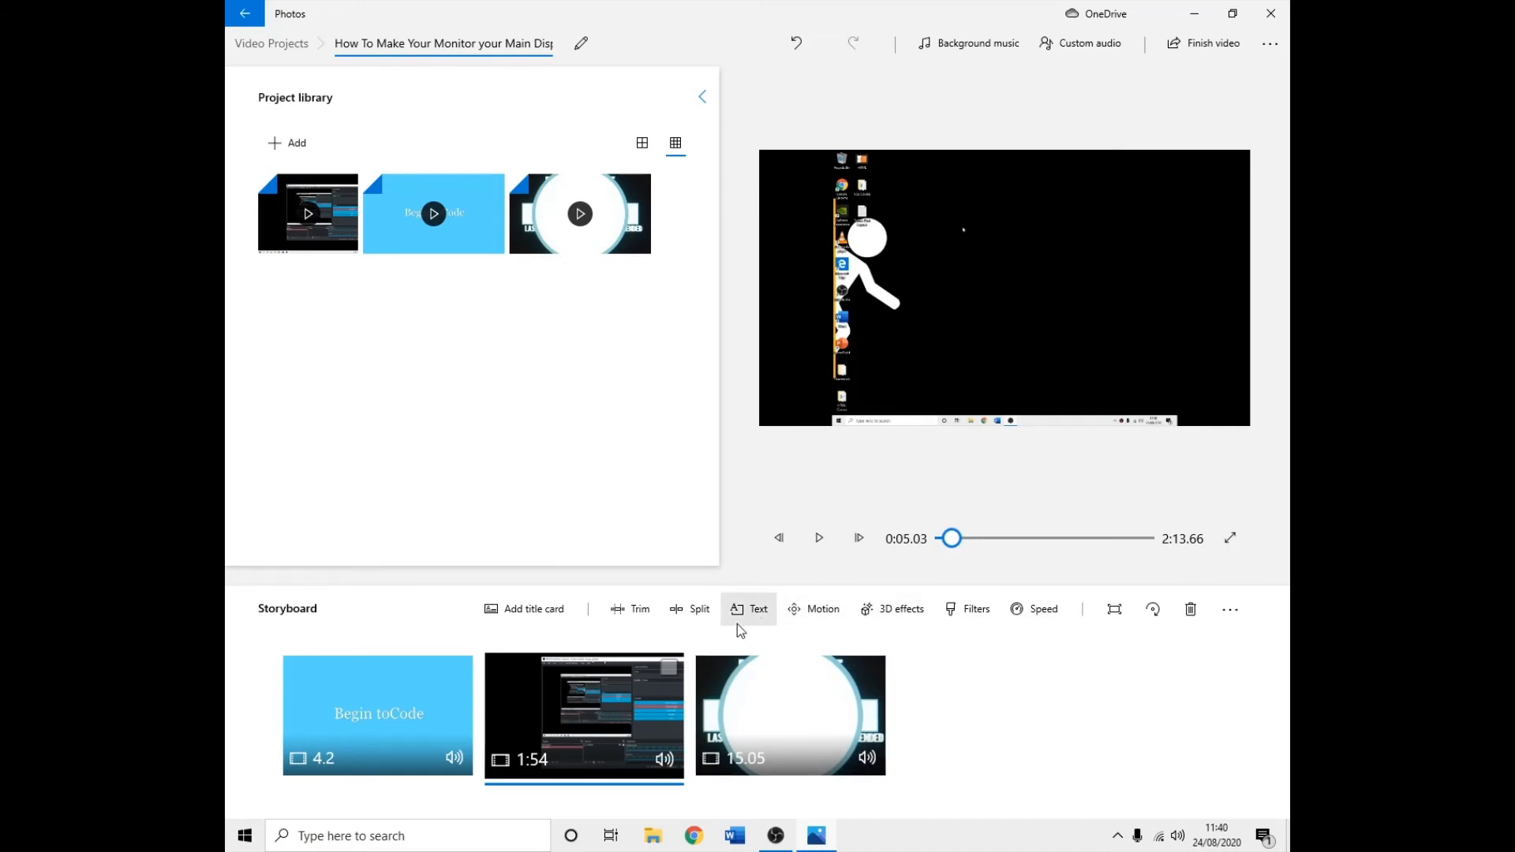
Try the Pan right, Tilt up, Zoom out left and Zoom out centre motions on the screen recording and discard the changes.
left_click(817, 609)
left_click(1111, 476)
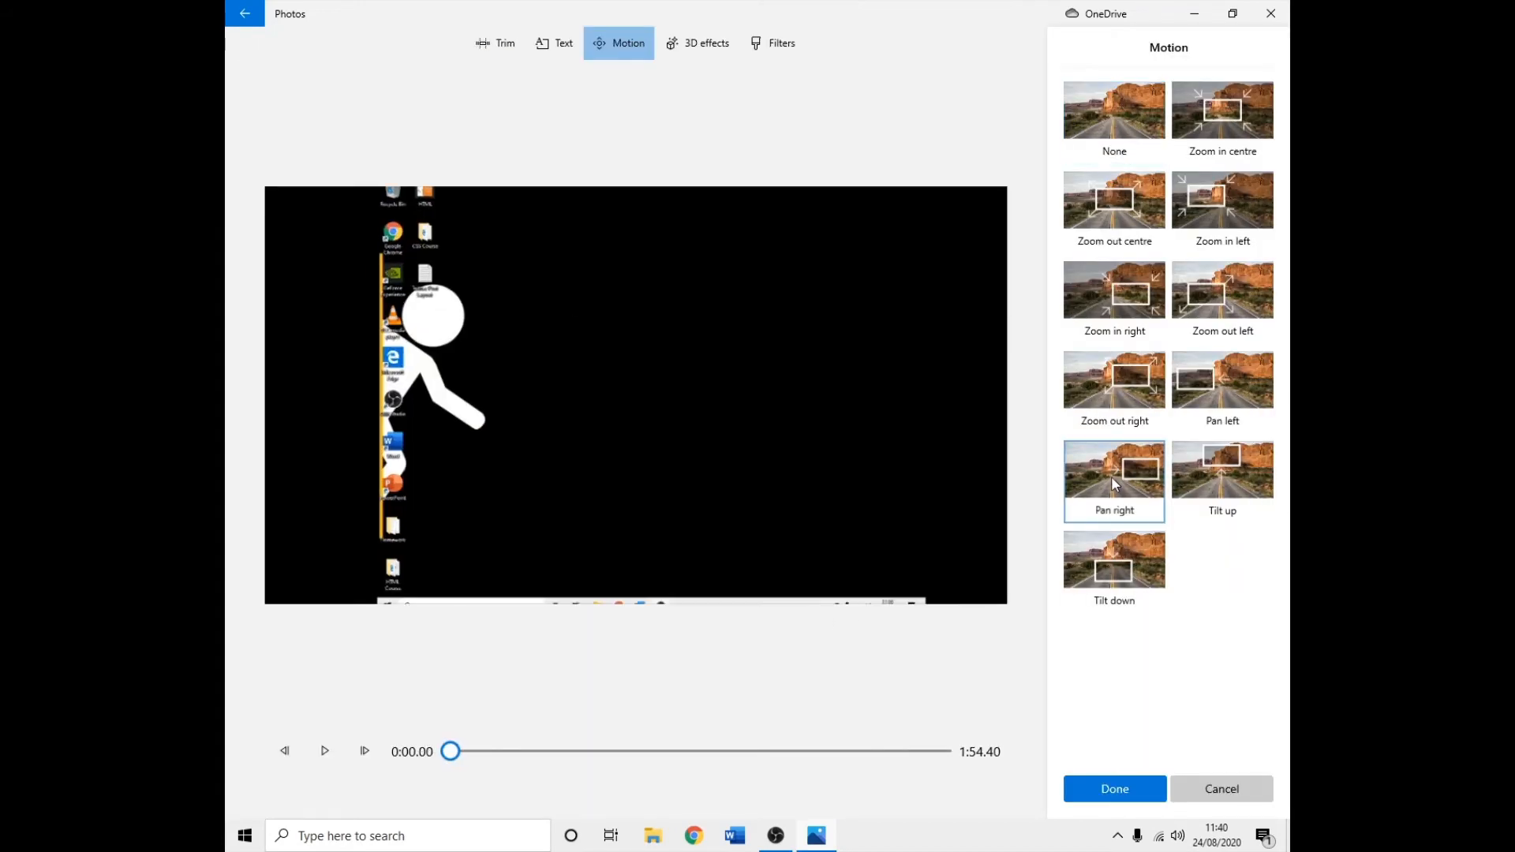
left_click(1190, 466)
left_click(1177, 317)
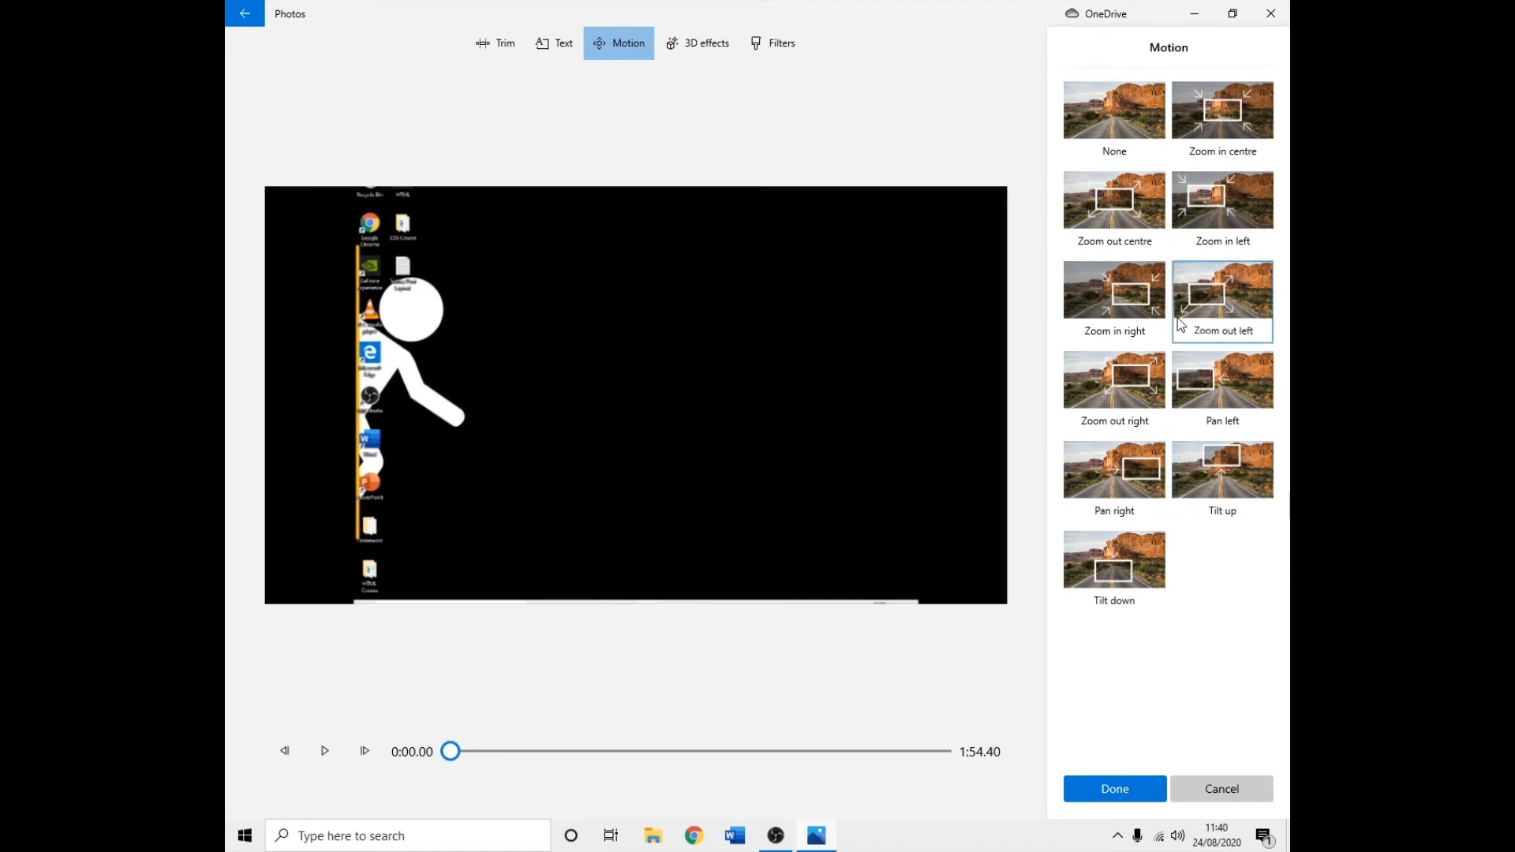
left_click(1128, 237)
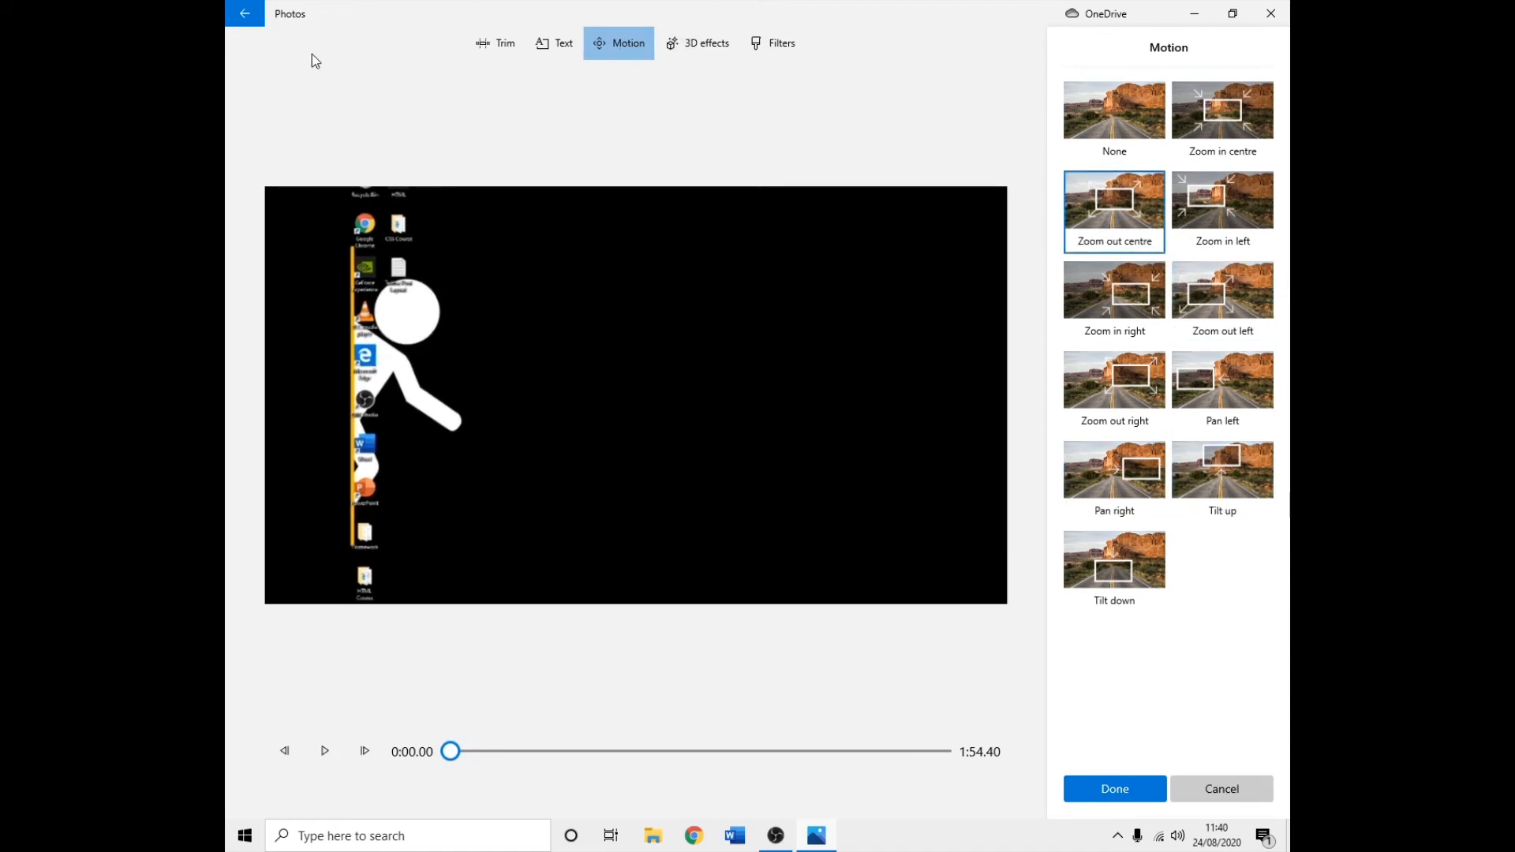
left_click(244, 14)
left_click(694, 451)
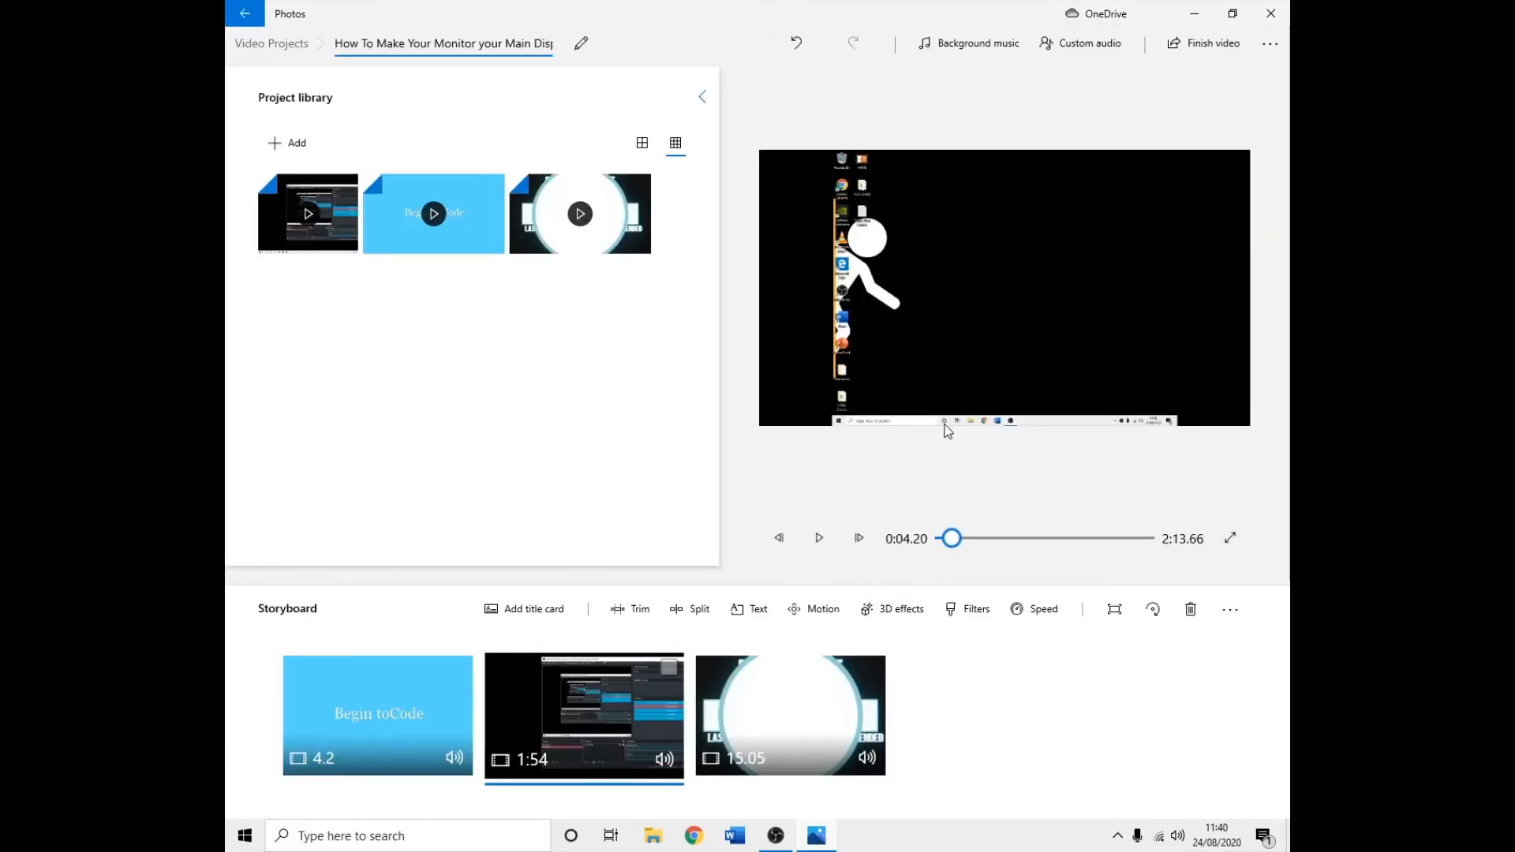
Try the Zoom in centre, Zoom in left and Zoom out centre motions on the intro clip, playing back Zoom out centre.
left_click(349, 741)
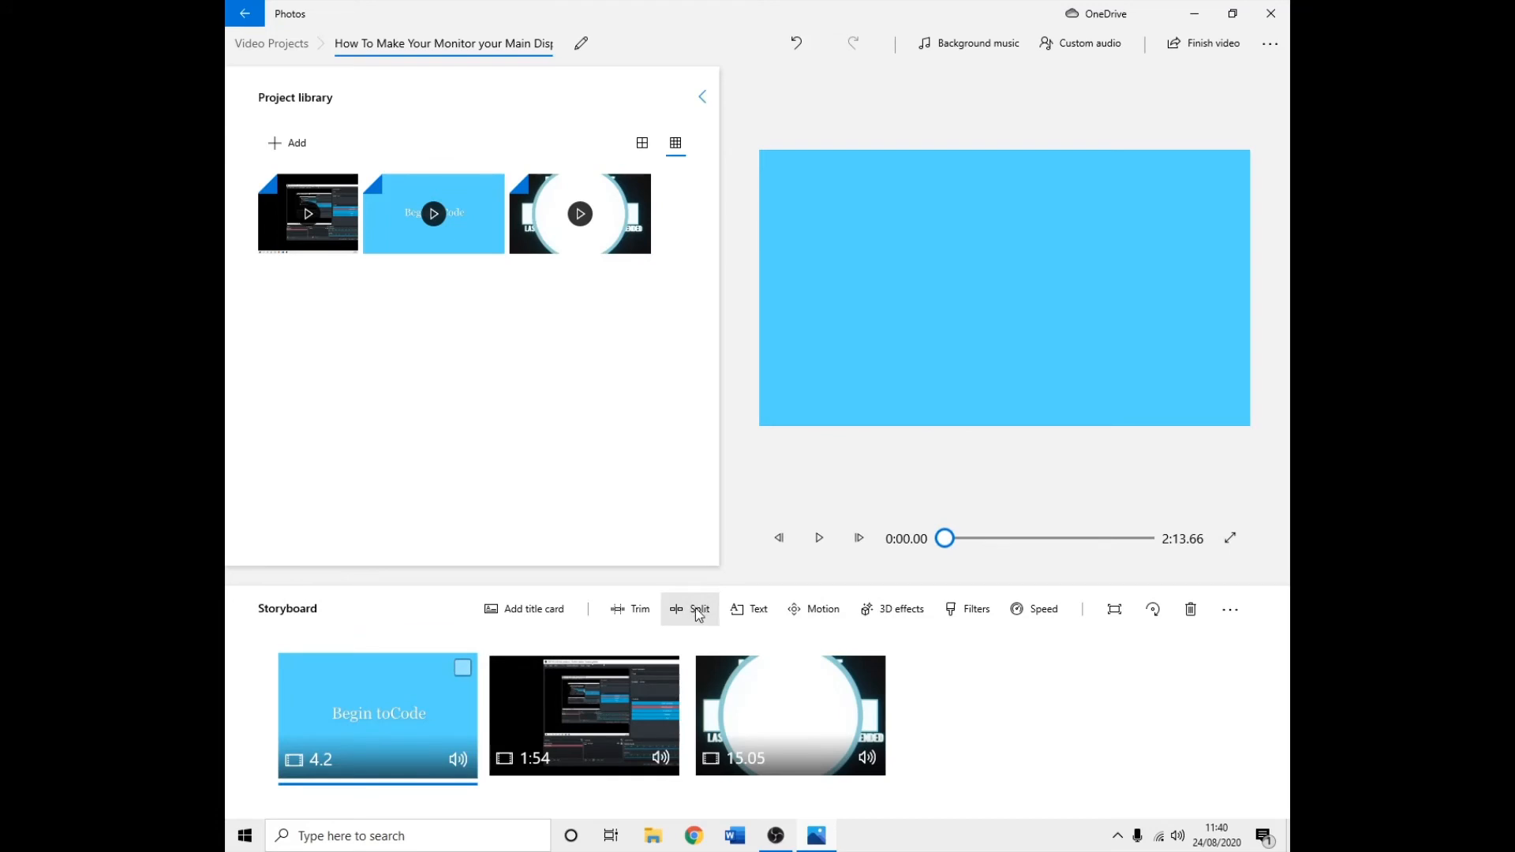
left_click(813, 610)
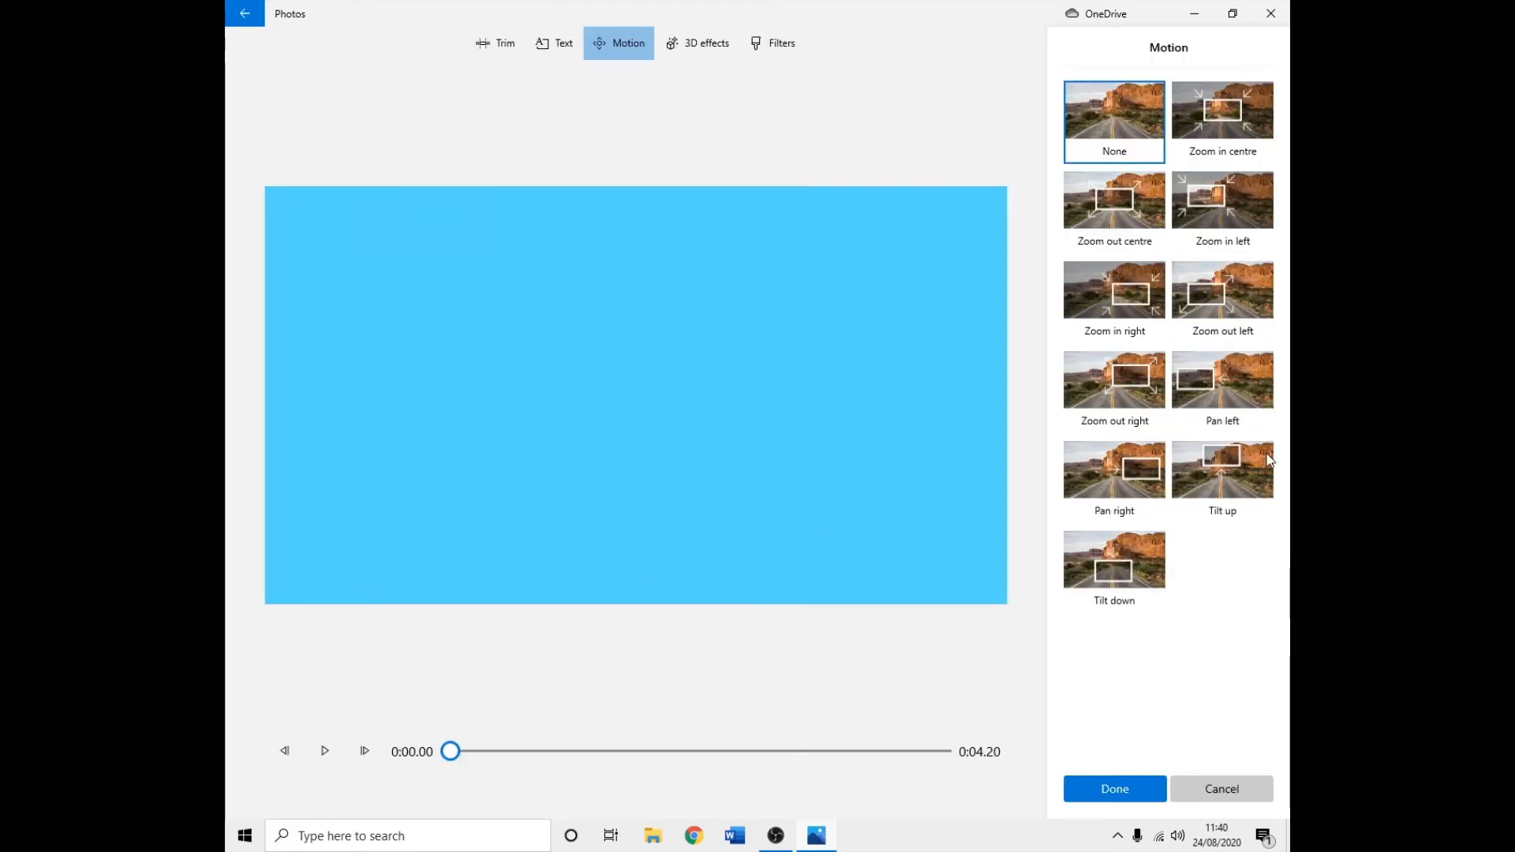
left_click(1224, 127)
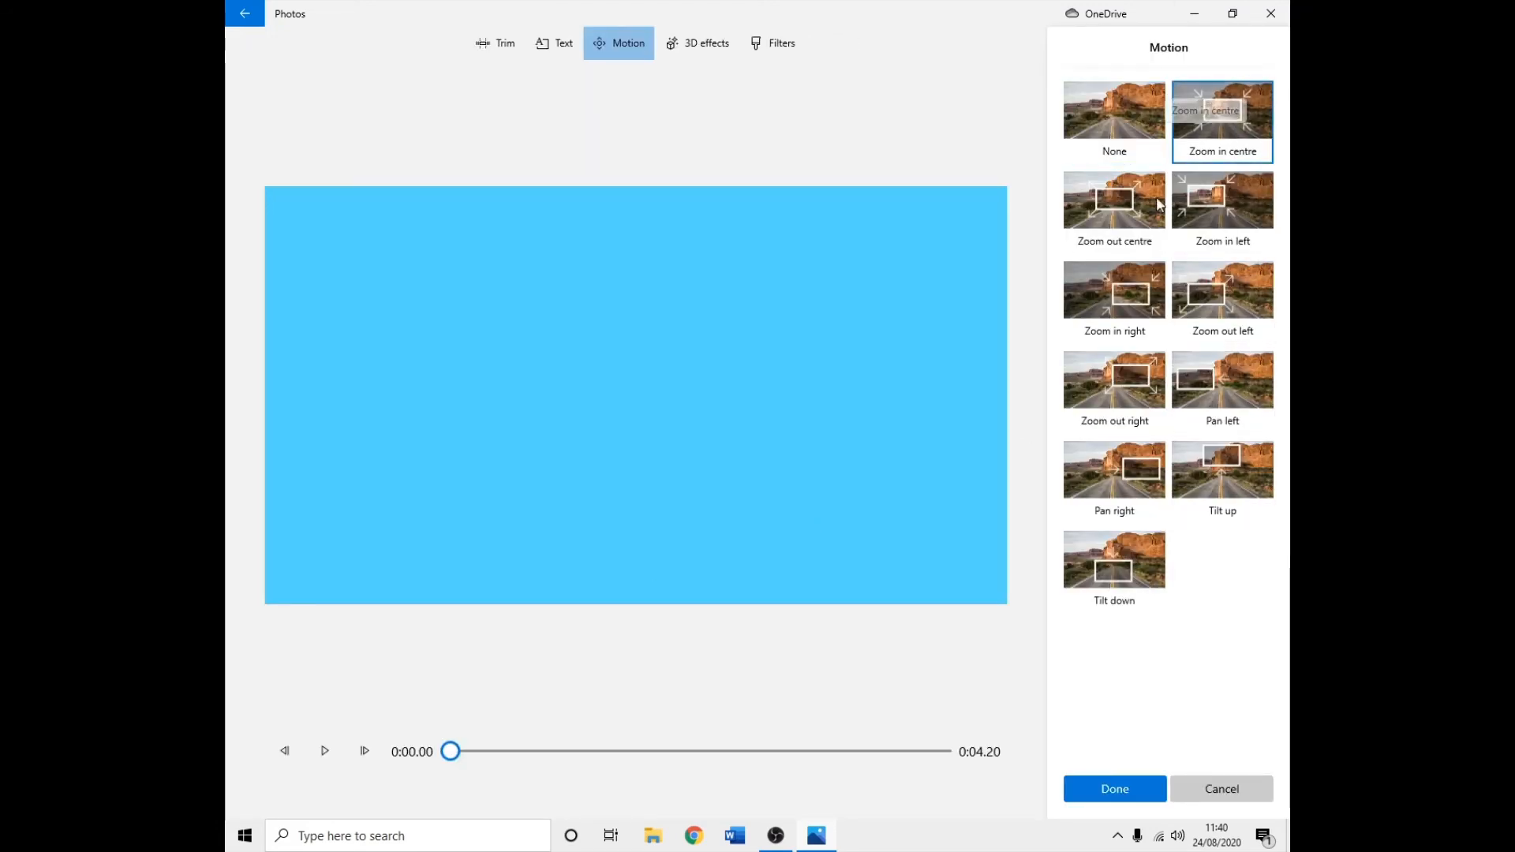
left_click(1146, 234)
left_click(1207, 220)
left_click(1141, 235)
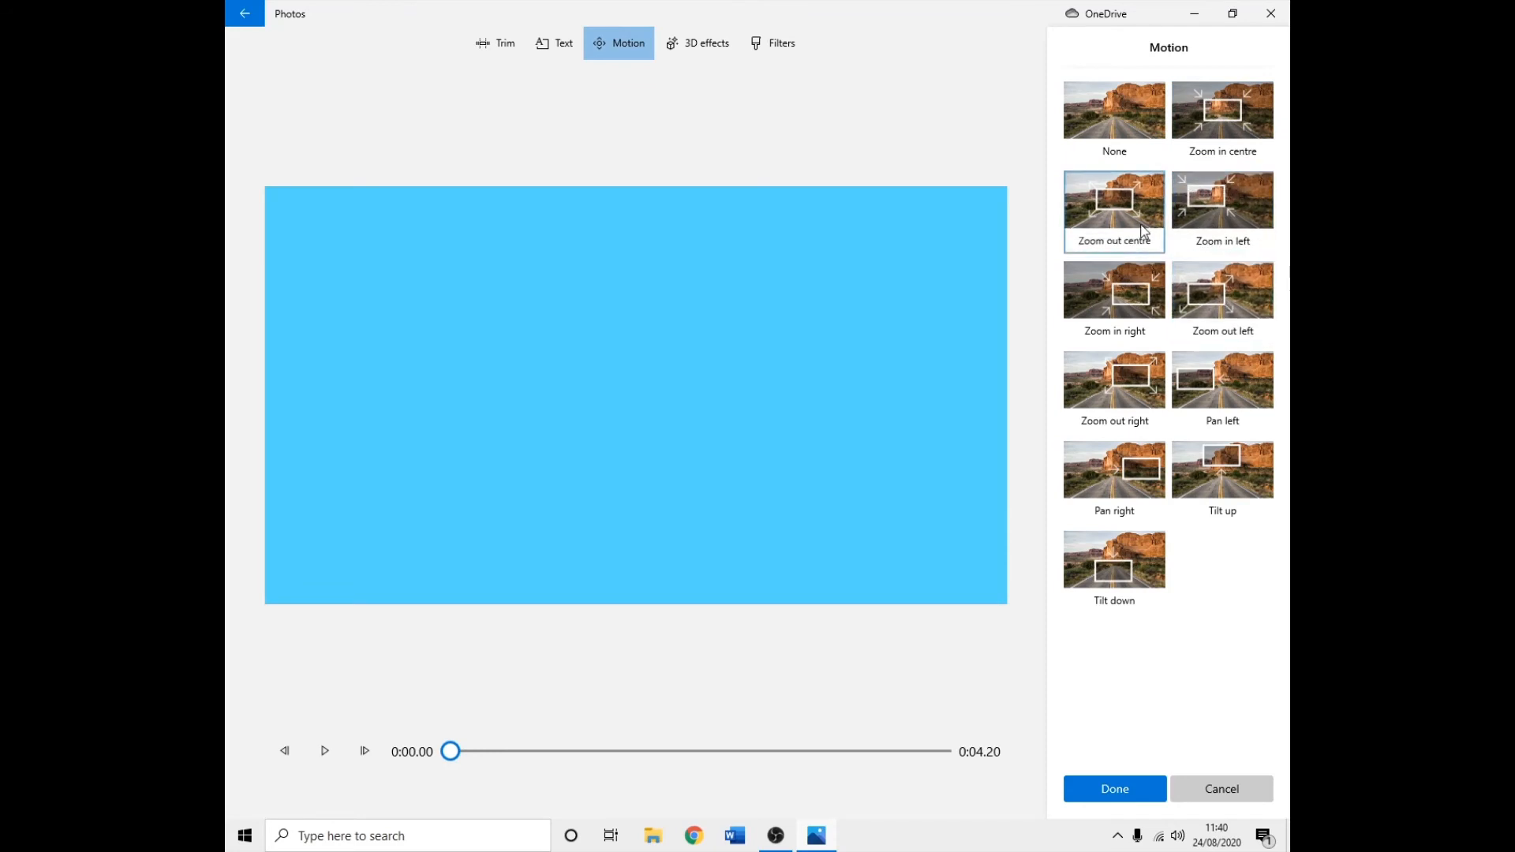
left_click(330, 755)
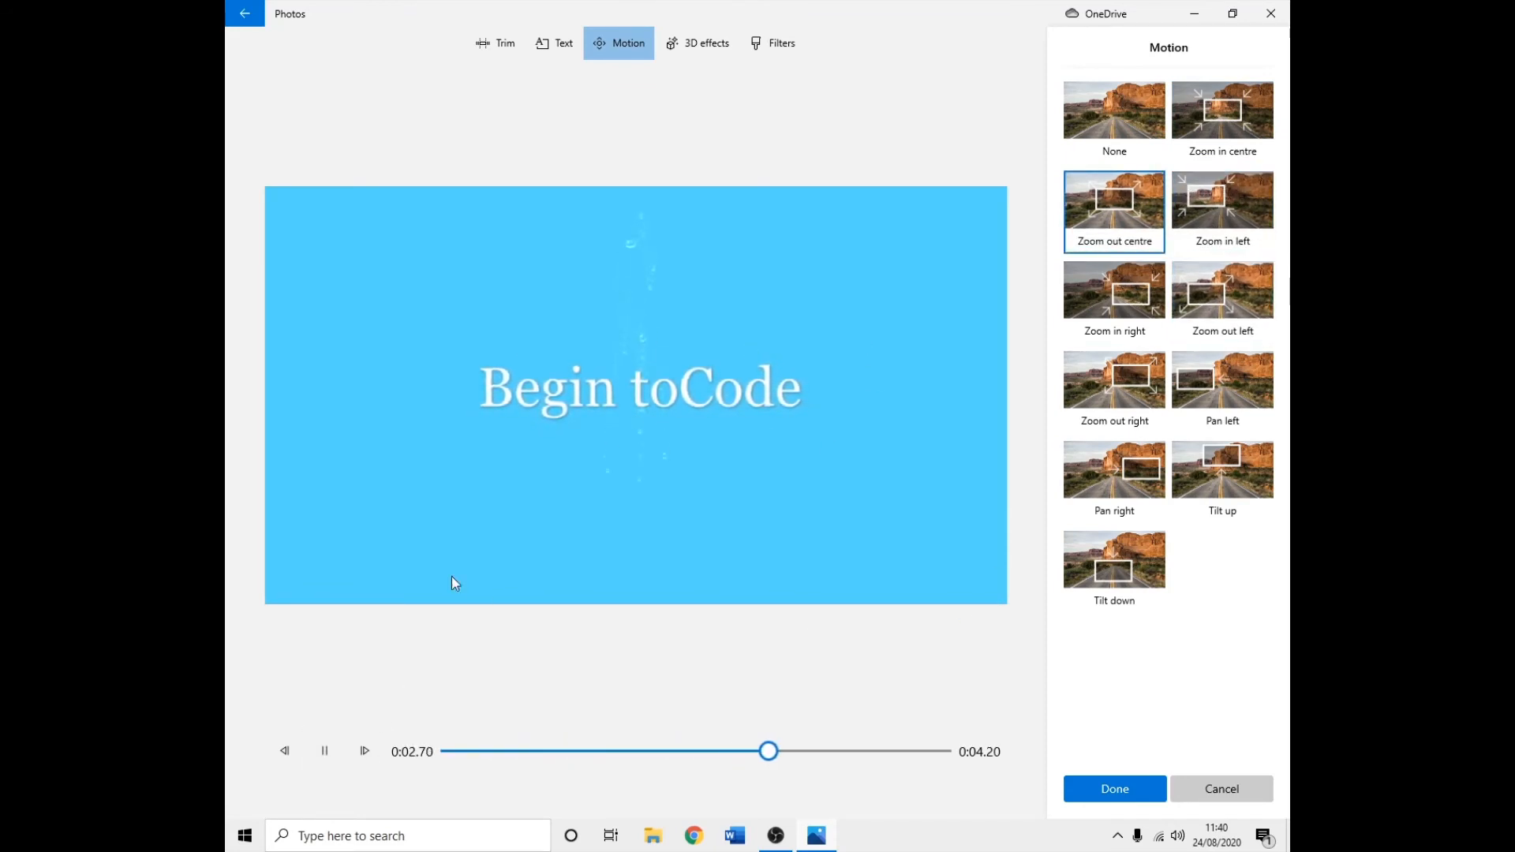
left_click(324, 750)
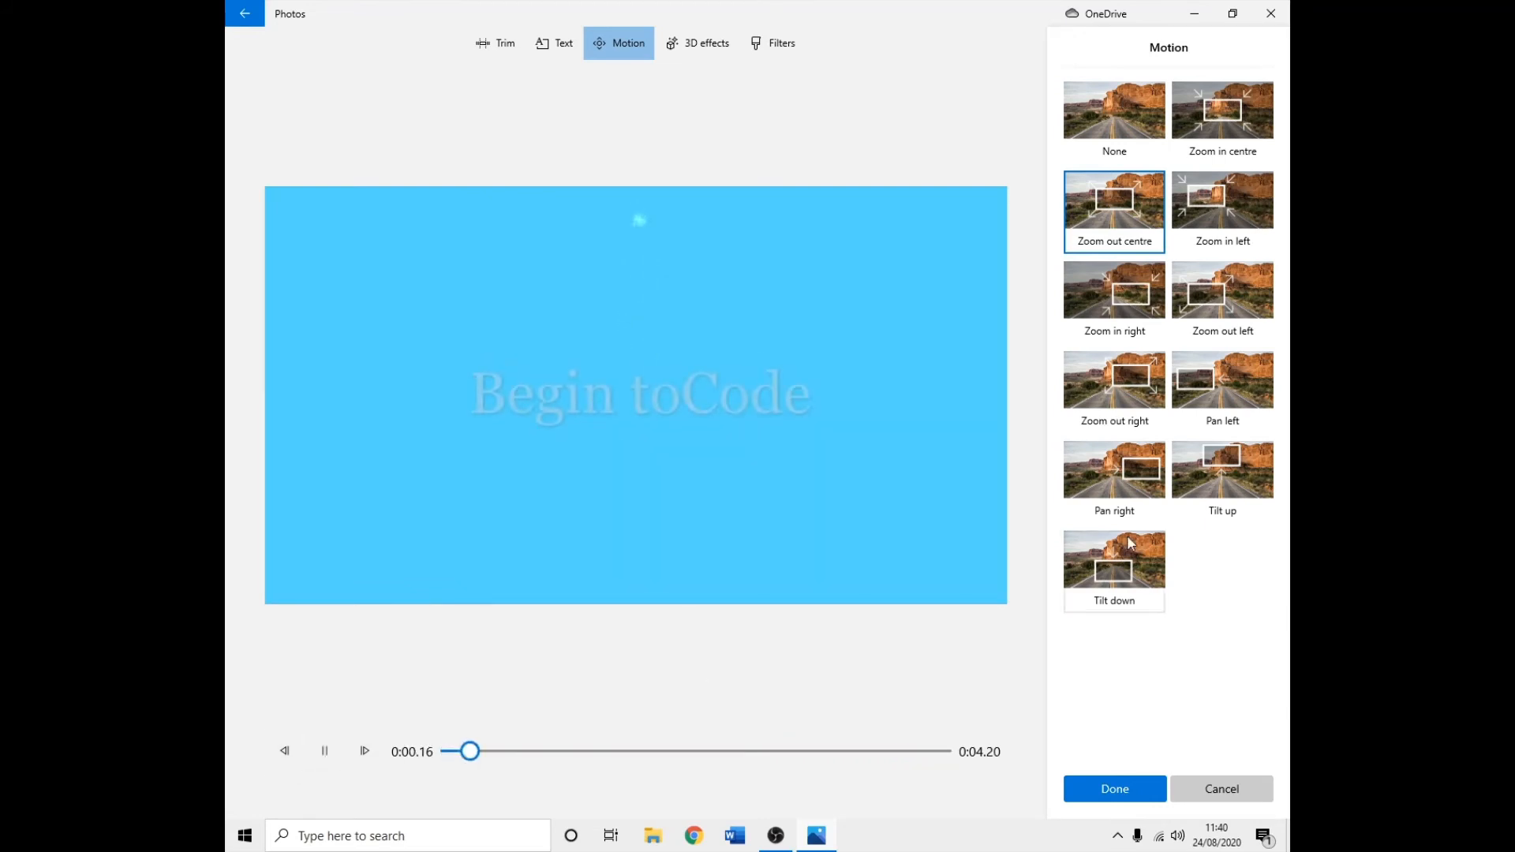
left_click(340, 757)
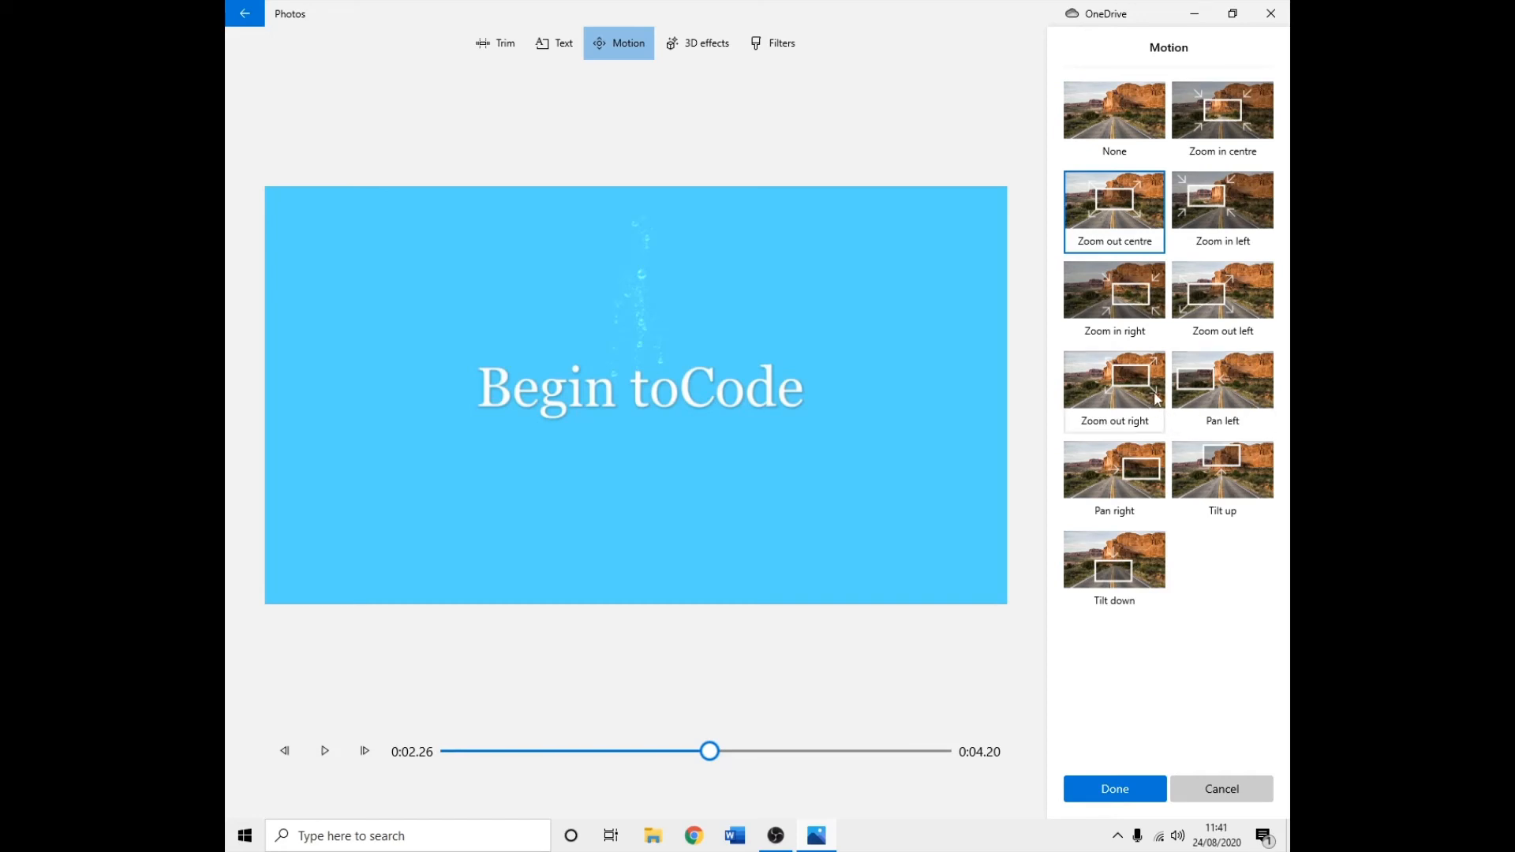
Set the intro clip's motion to Zoom out right, preview it, and apply it.
left_click(1154, 426)
left_click(331, 753)
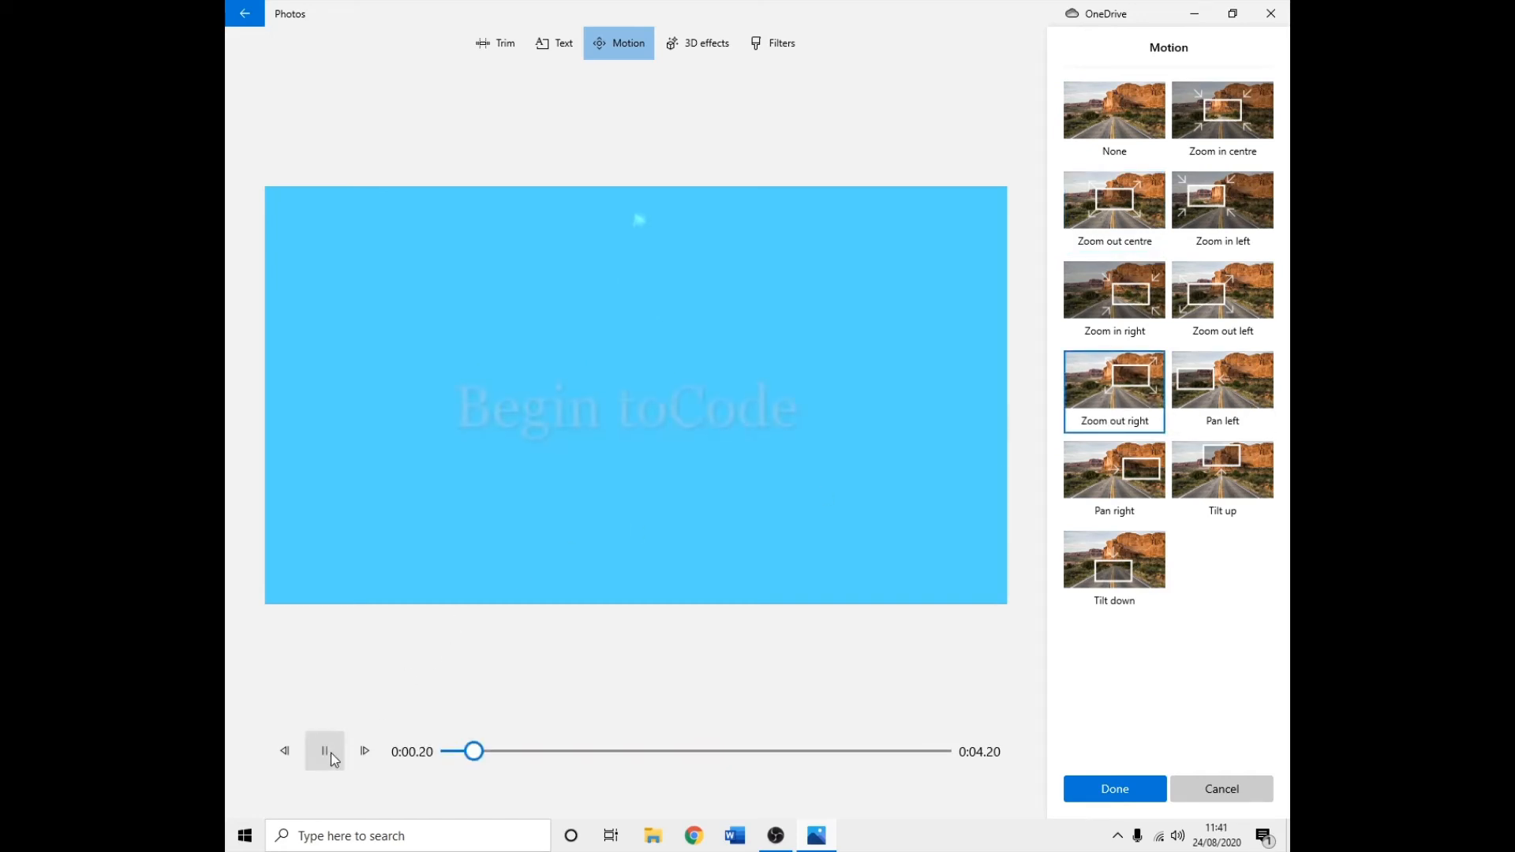
left_click(330, 752)
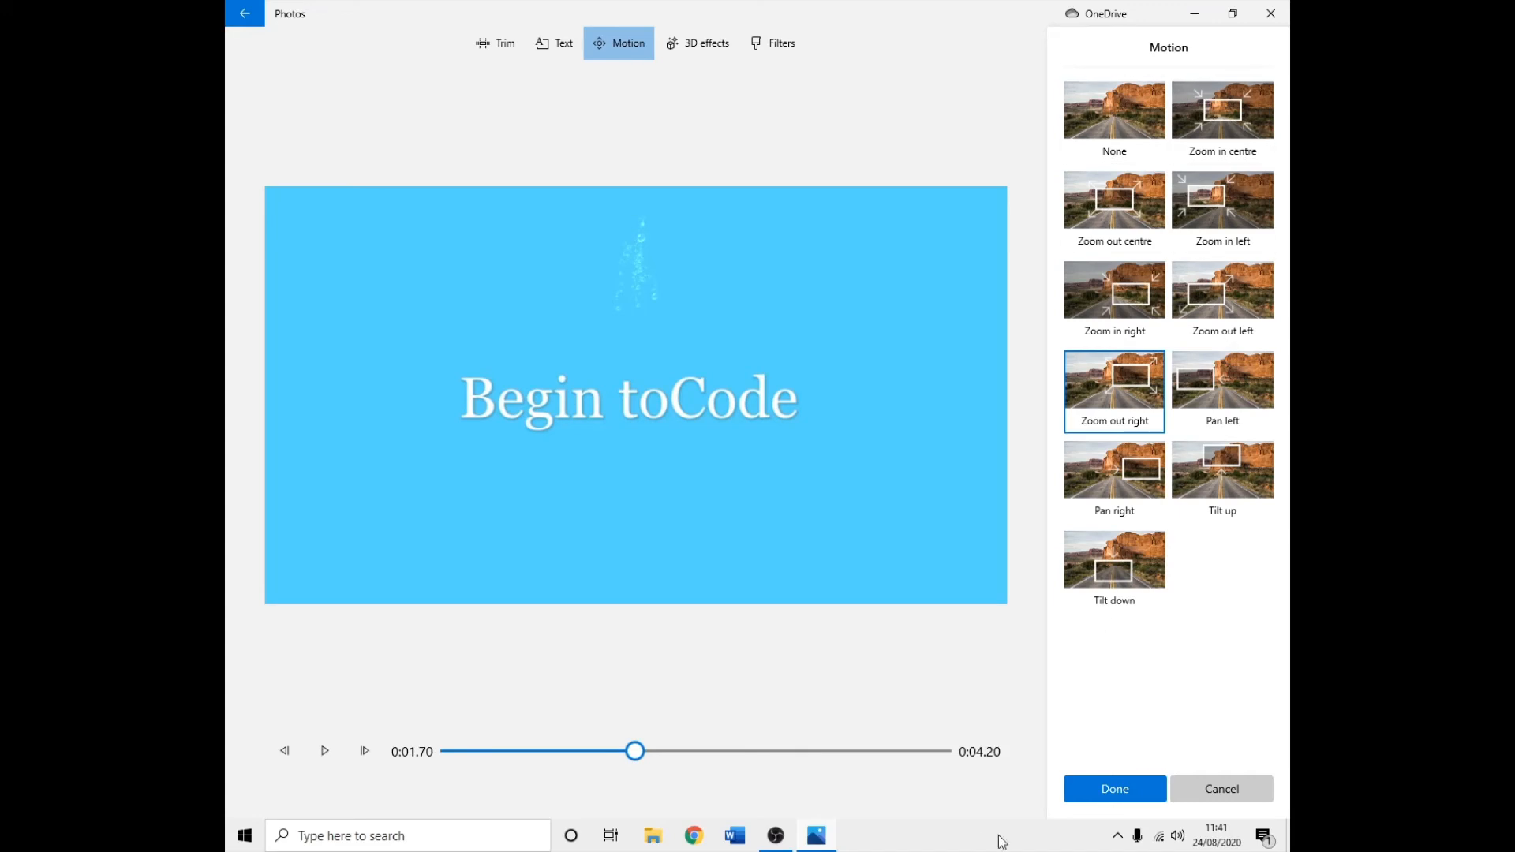
left_click(1105, 789)
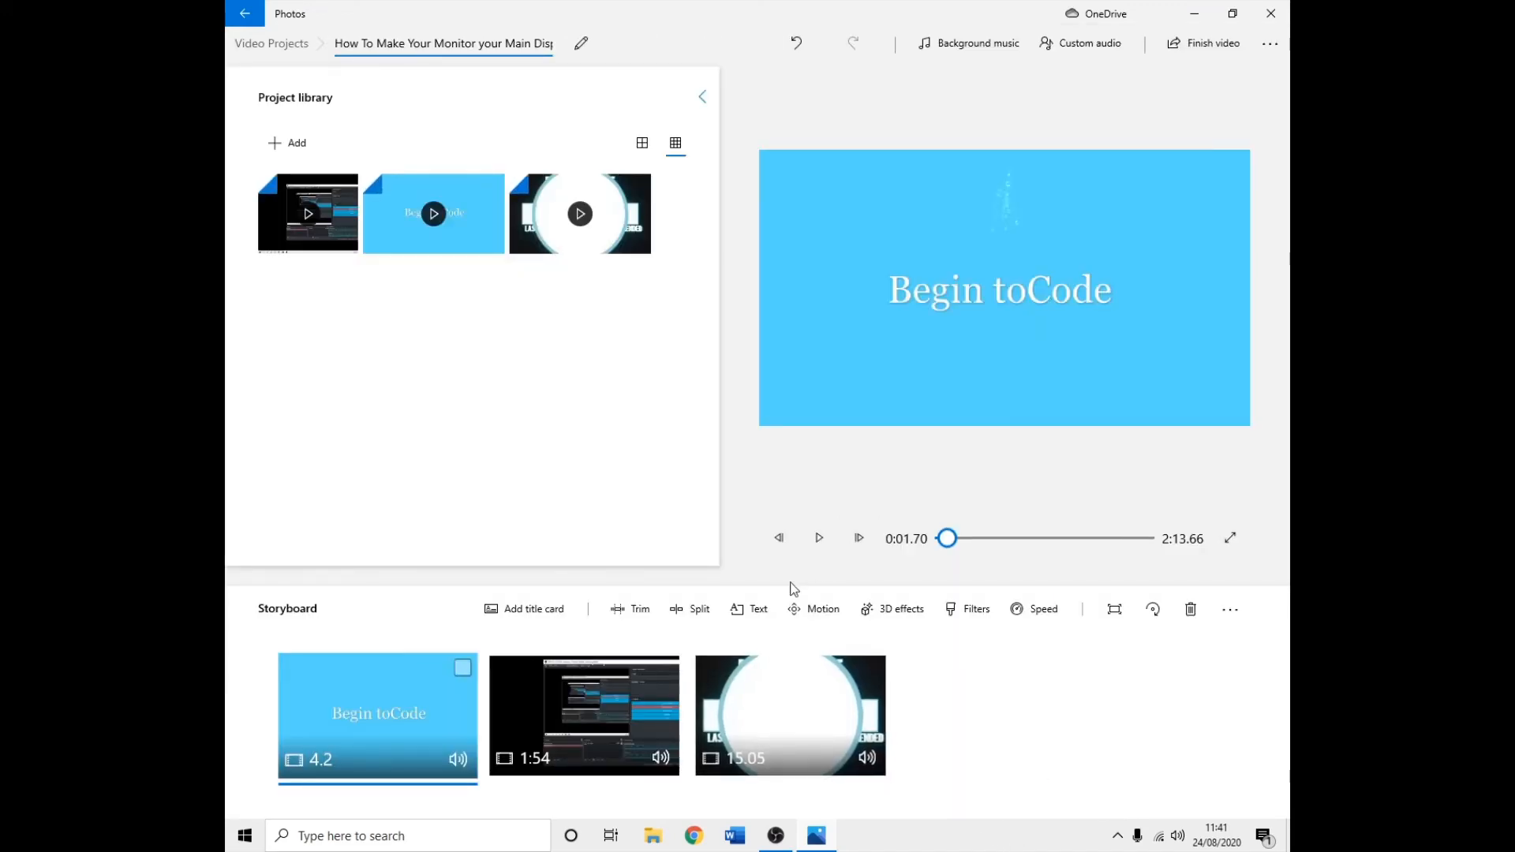
Review the intro, screen recording and outro clips in the storyboard by selecting each one to show it in the preview.
left_click(783, 694)
left_click(593, 707)
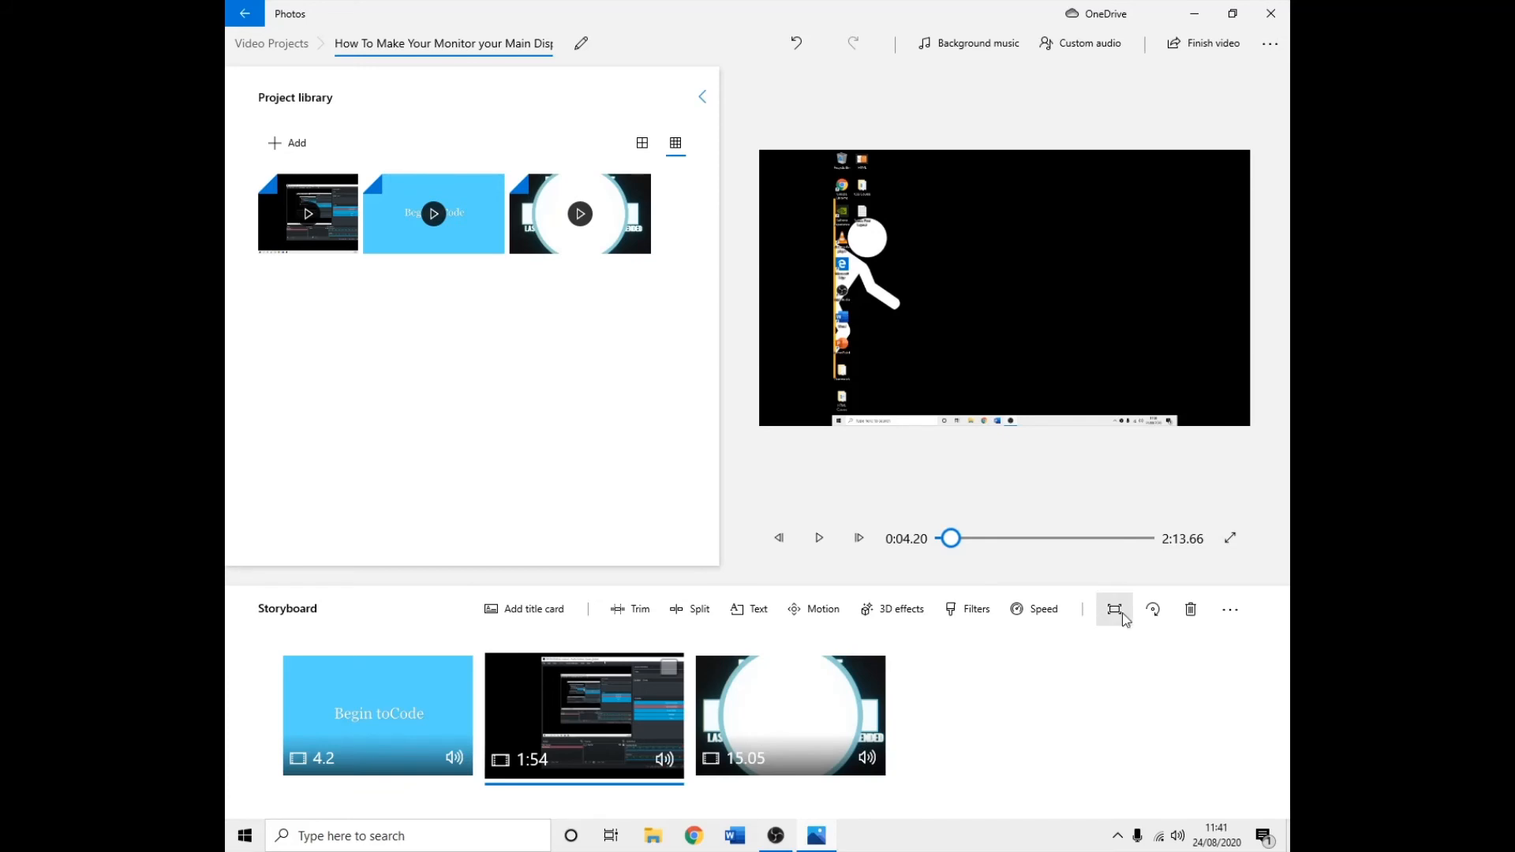
left_click(1227, 618)
left_click(1213, 637)
left_click(710, 758)
left_click(564, 734)
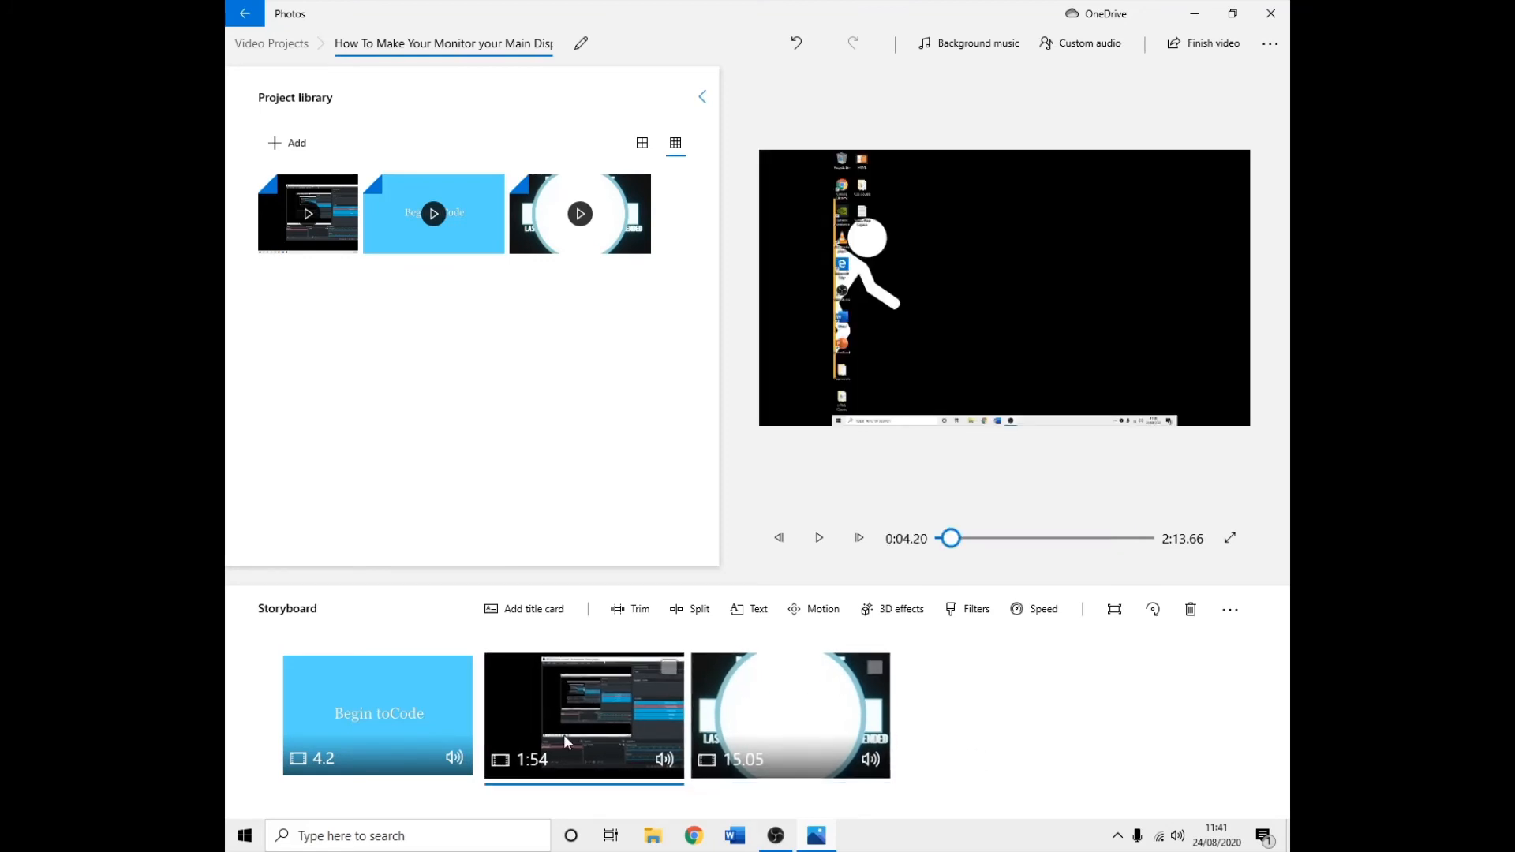
left_click(418, 708)
left_click(558, 707)
left_click(768, 699)
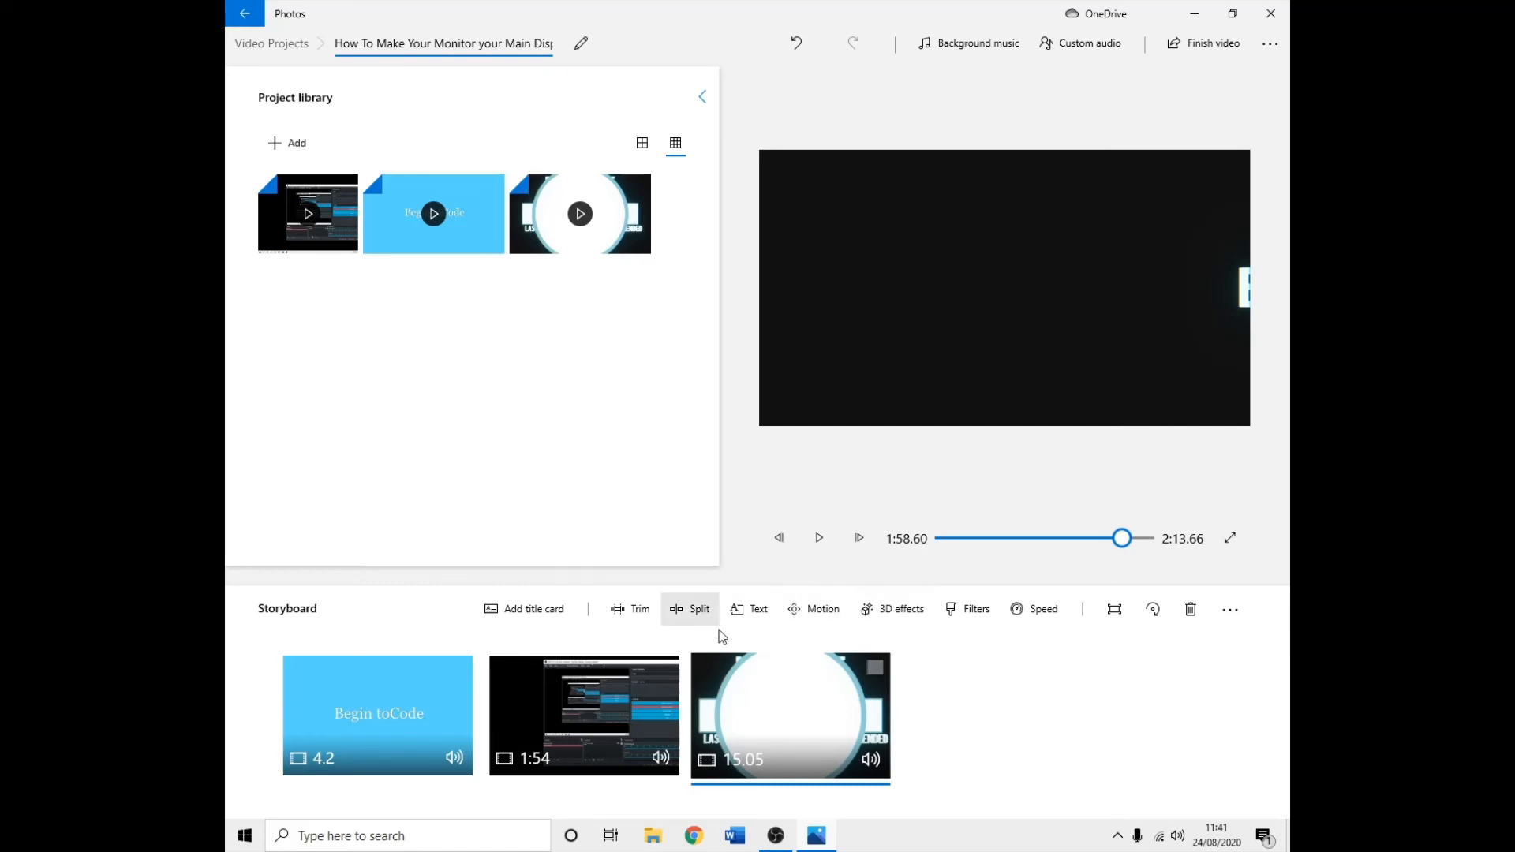
left_click(568, 714)
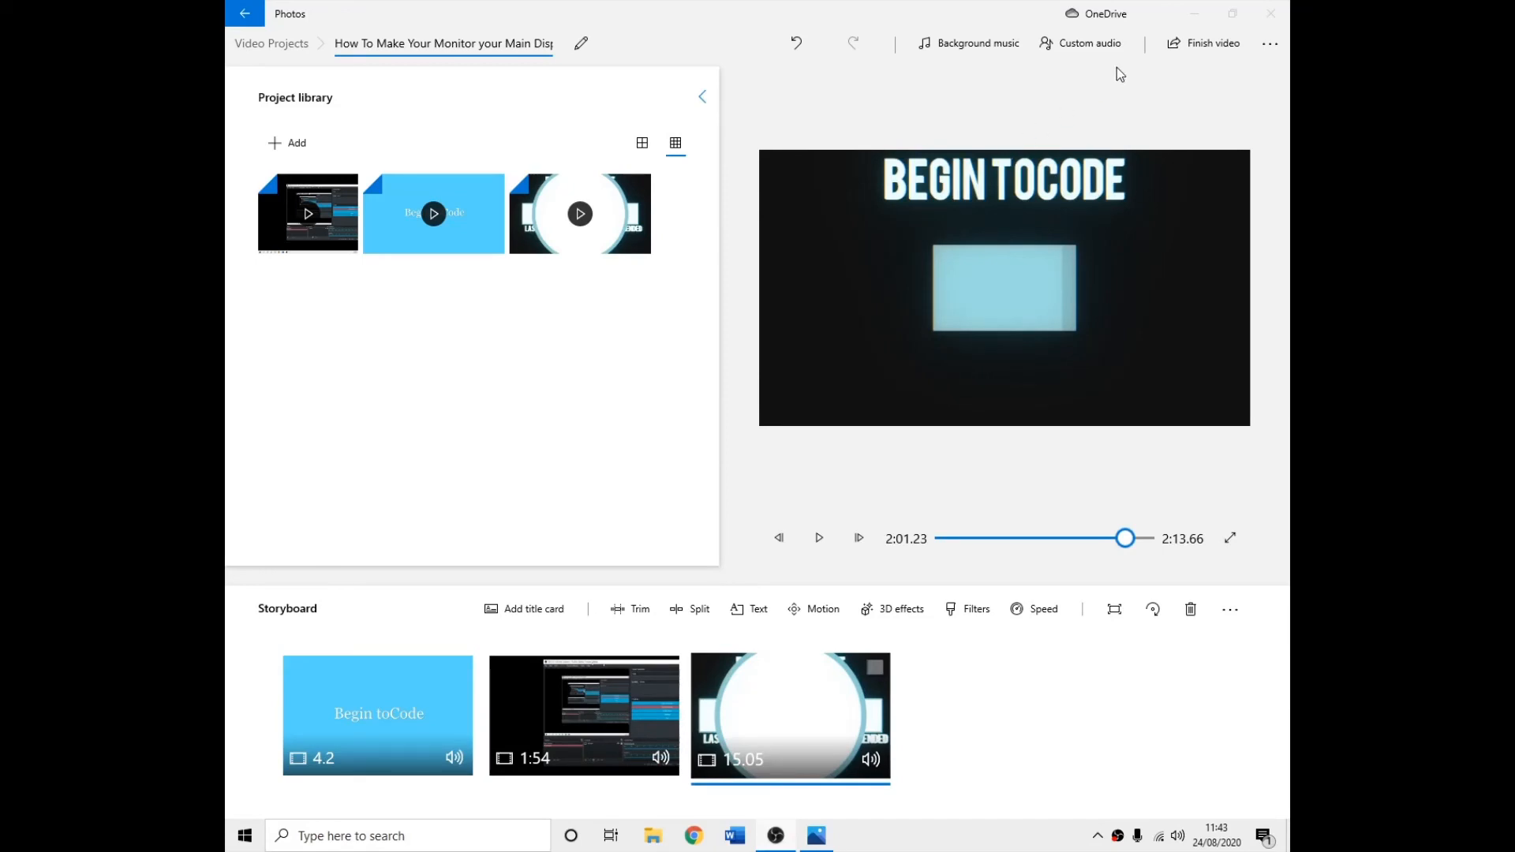
left_click(1221, 49)
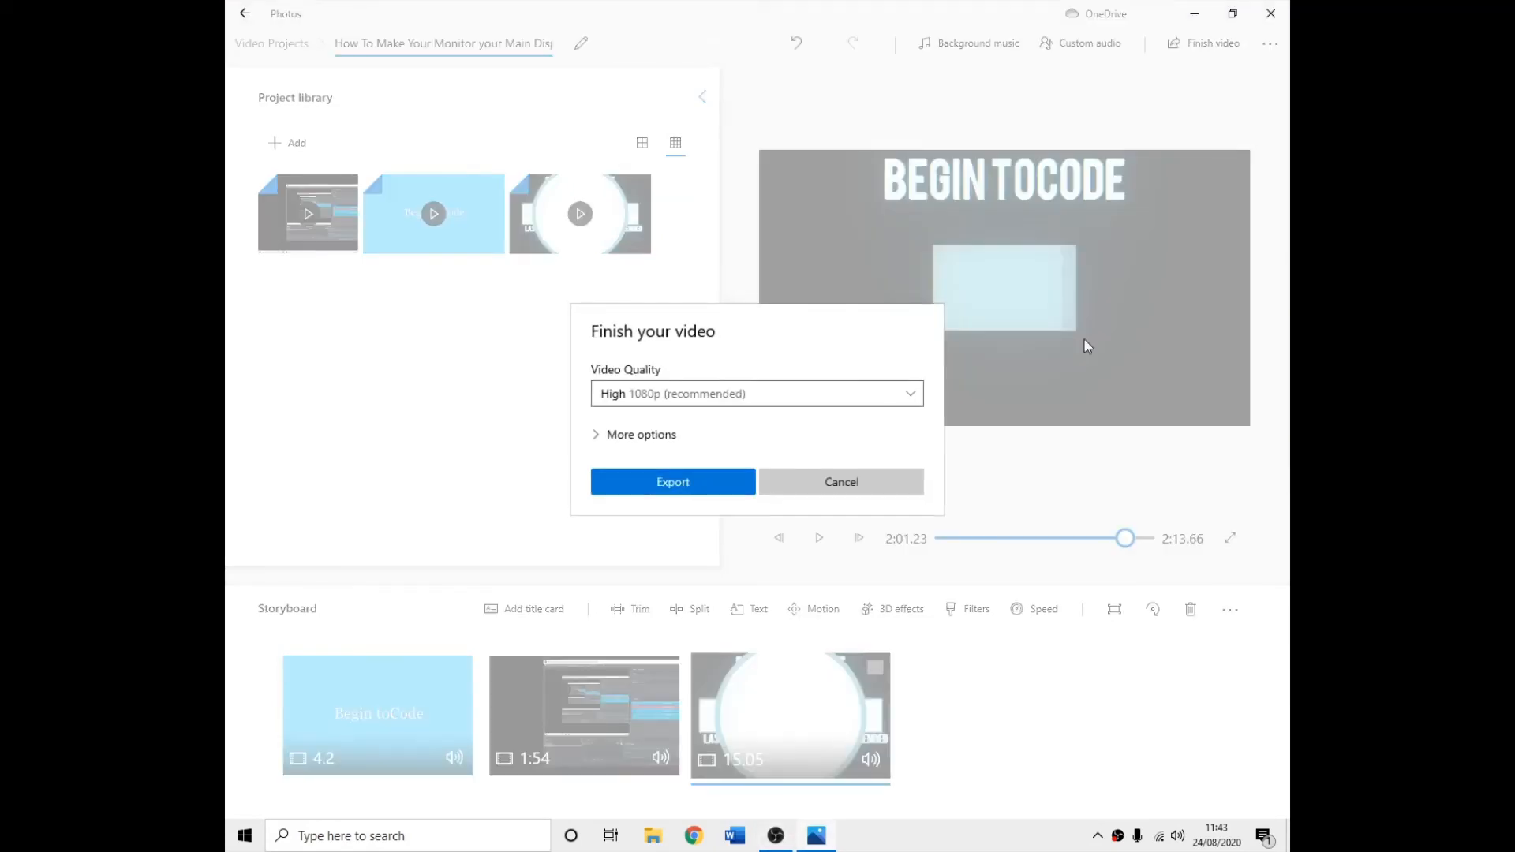
left_click(675, 479)
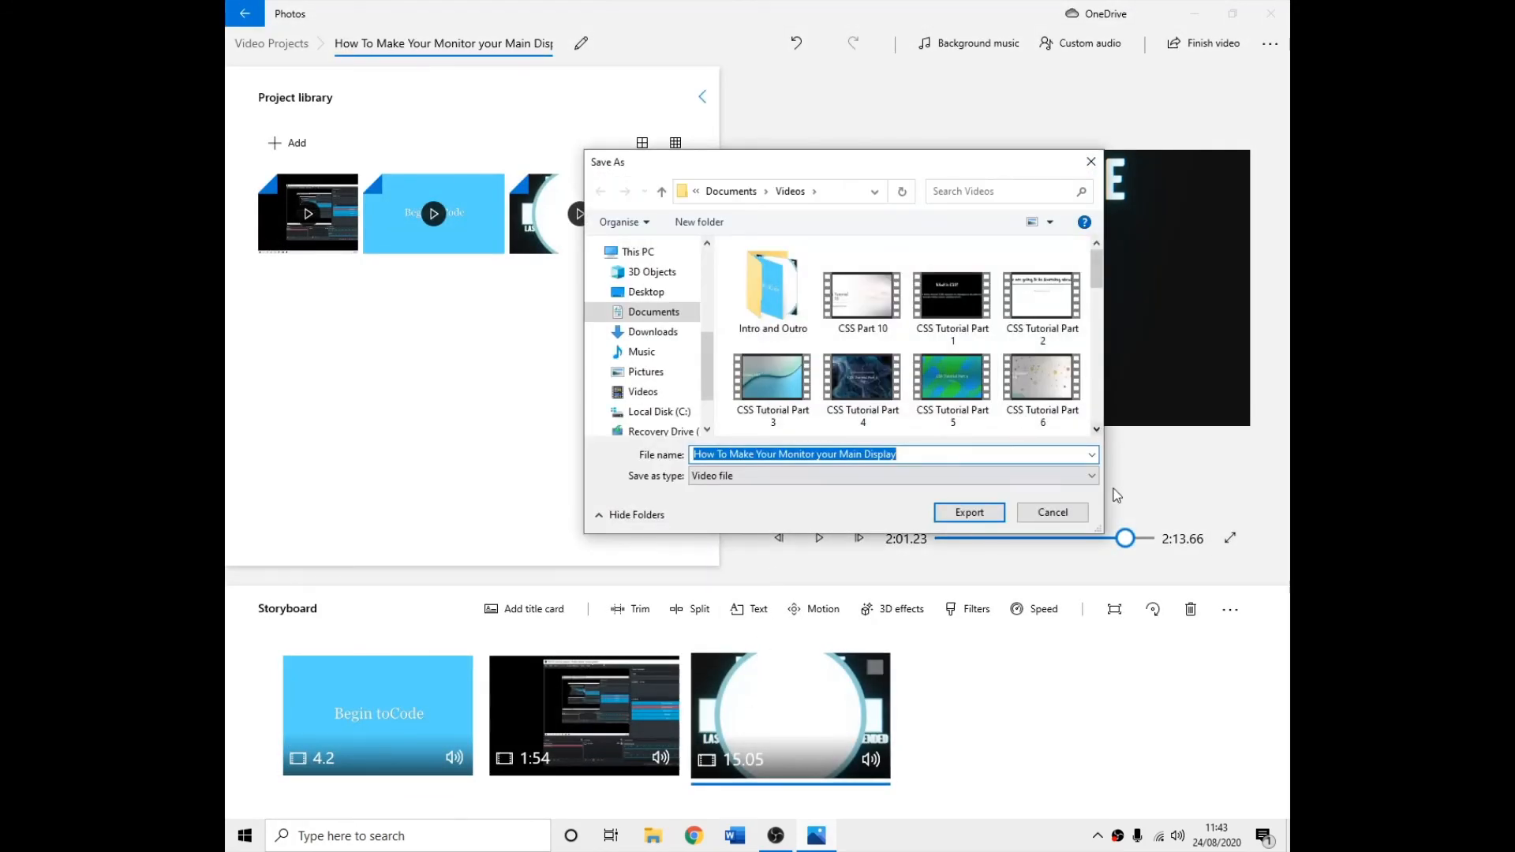
left_click(1054, 514)
Start finishing the video, check the available quality choices and keep High 1080p (recommended).
left_click(1213, 47)
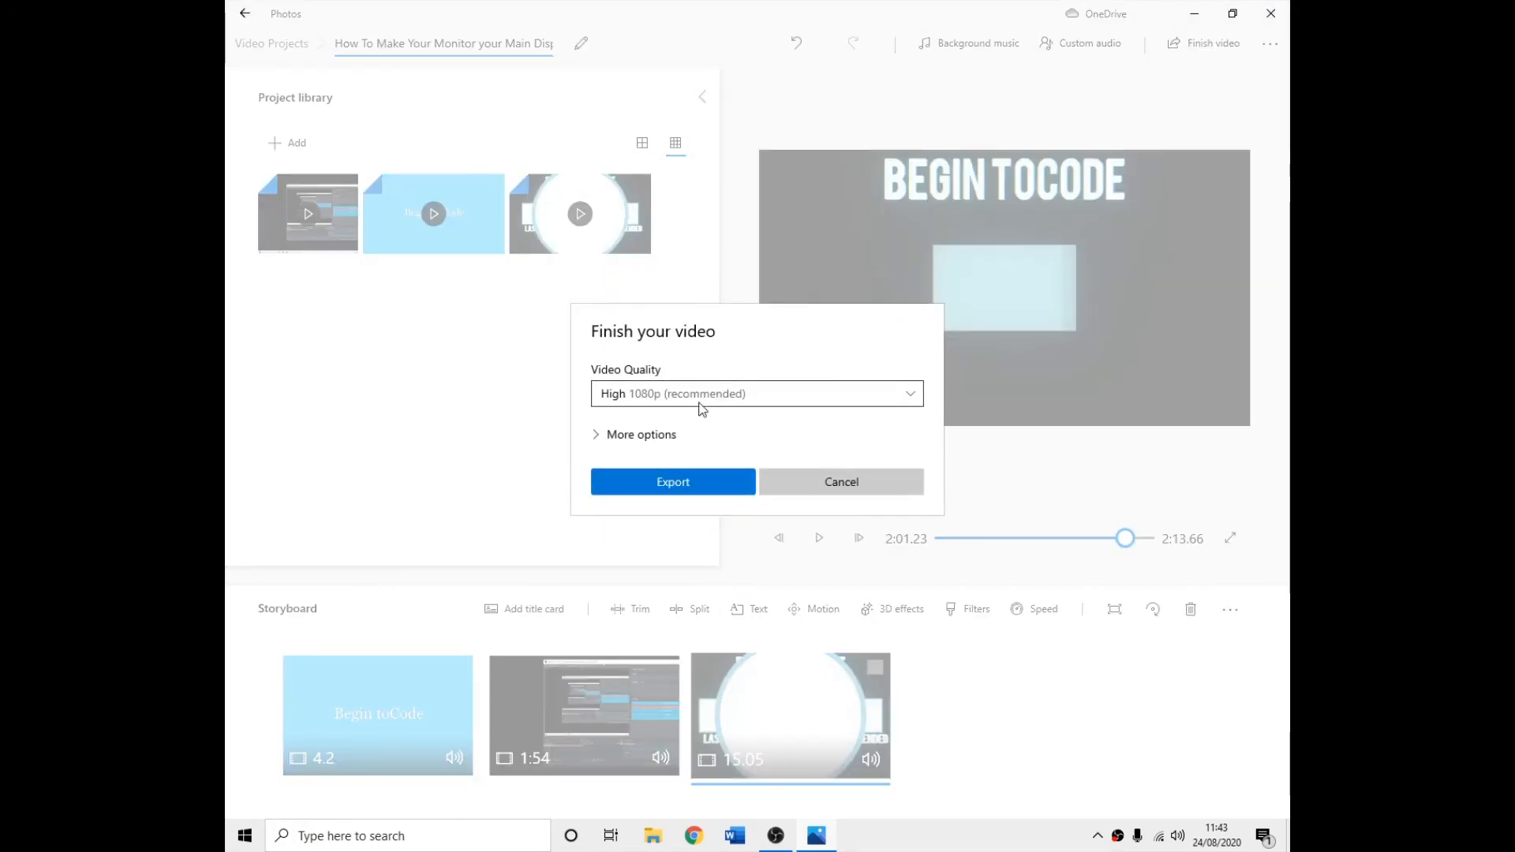
left_click(631, 397)
left_click(661, 394)
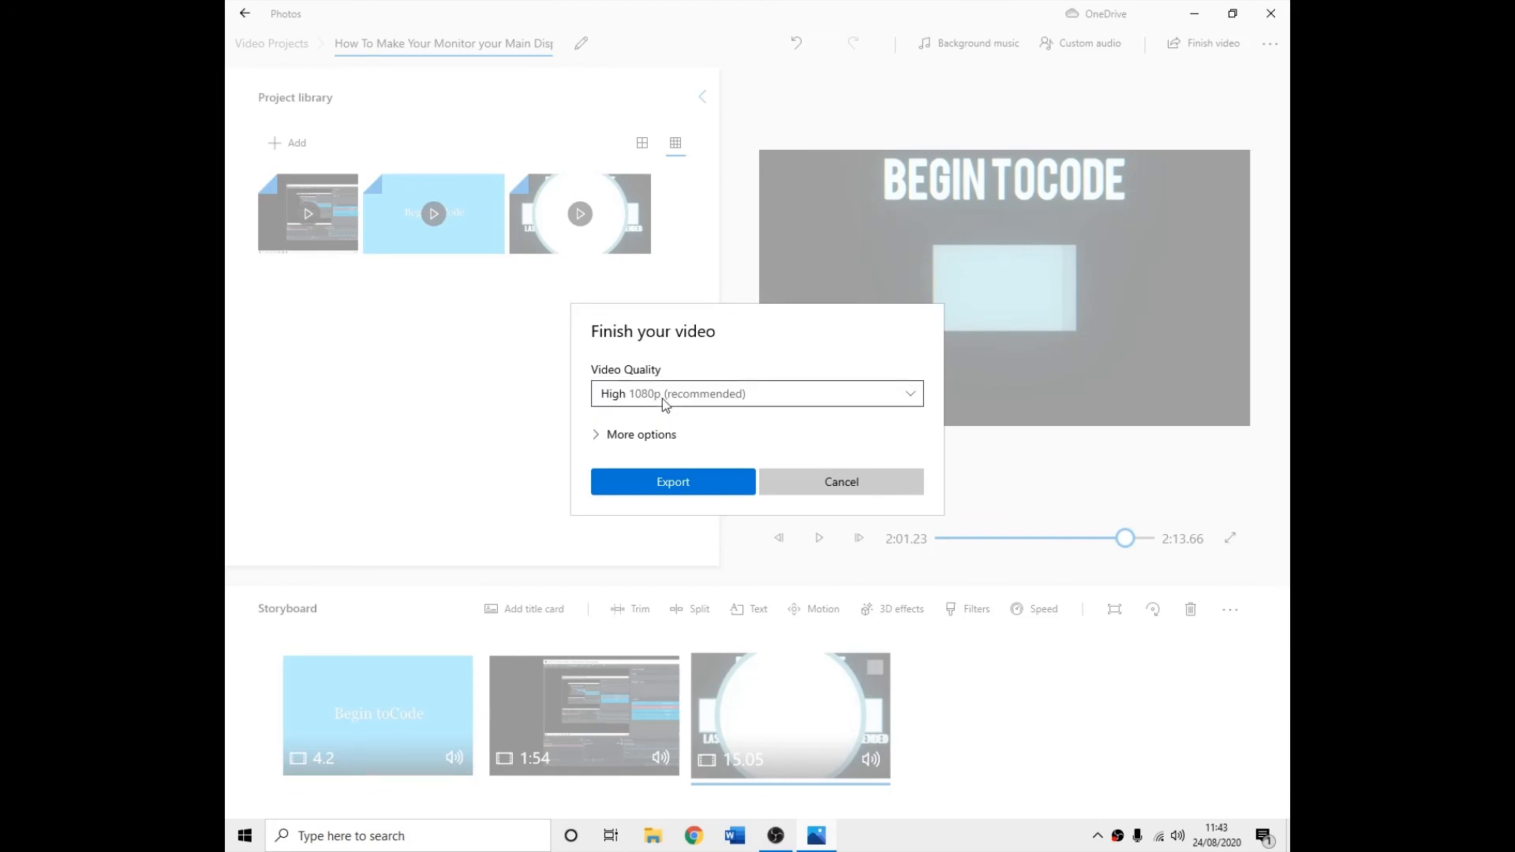
left_click(661, 394)
left_click(661, 395)
left_click(667, 398)
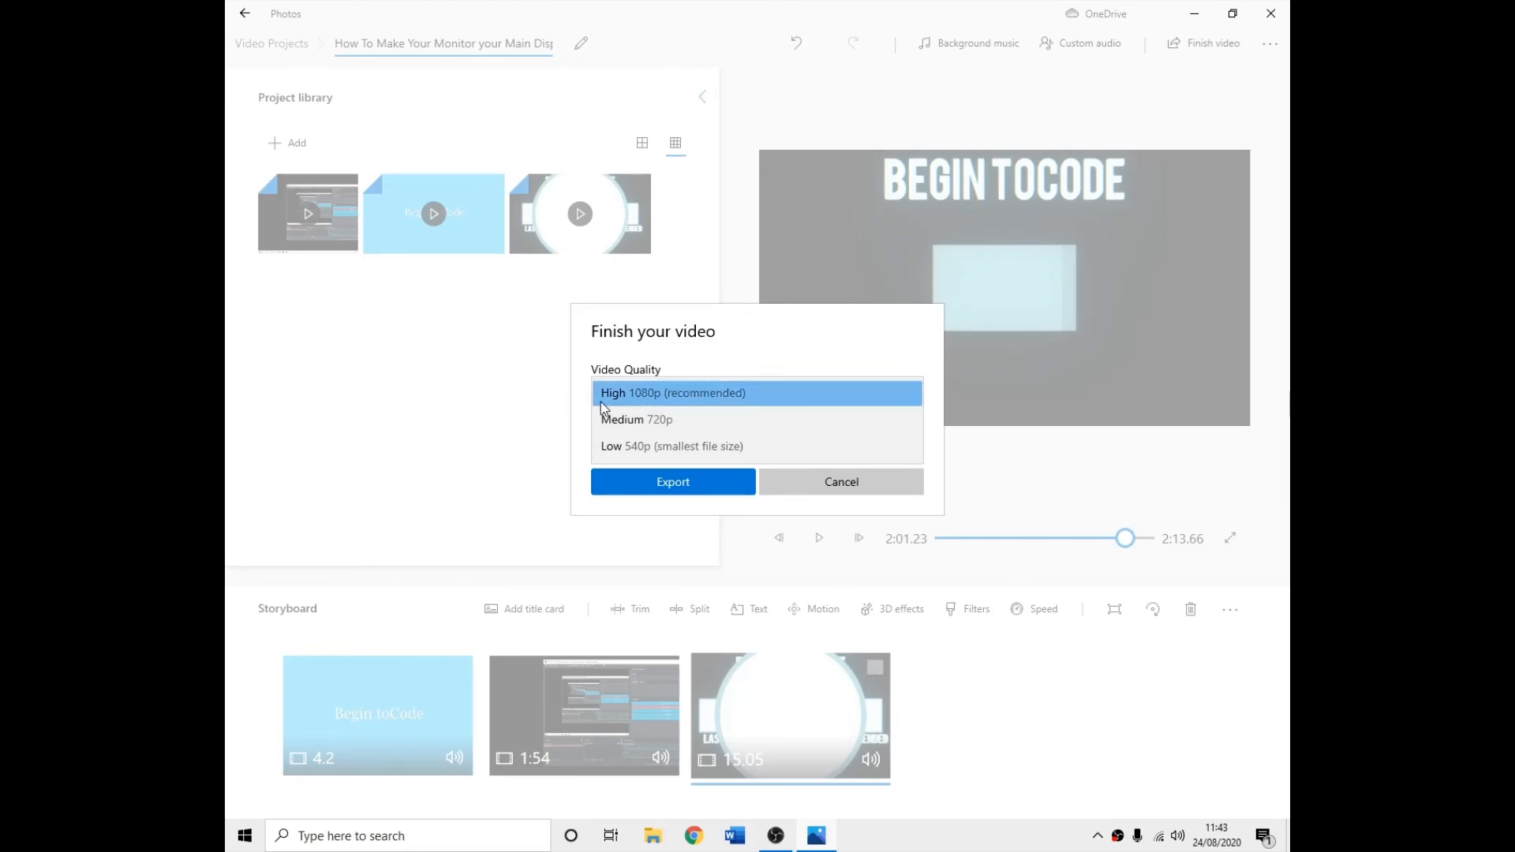
left_click(855, 338)
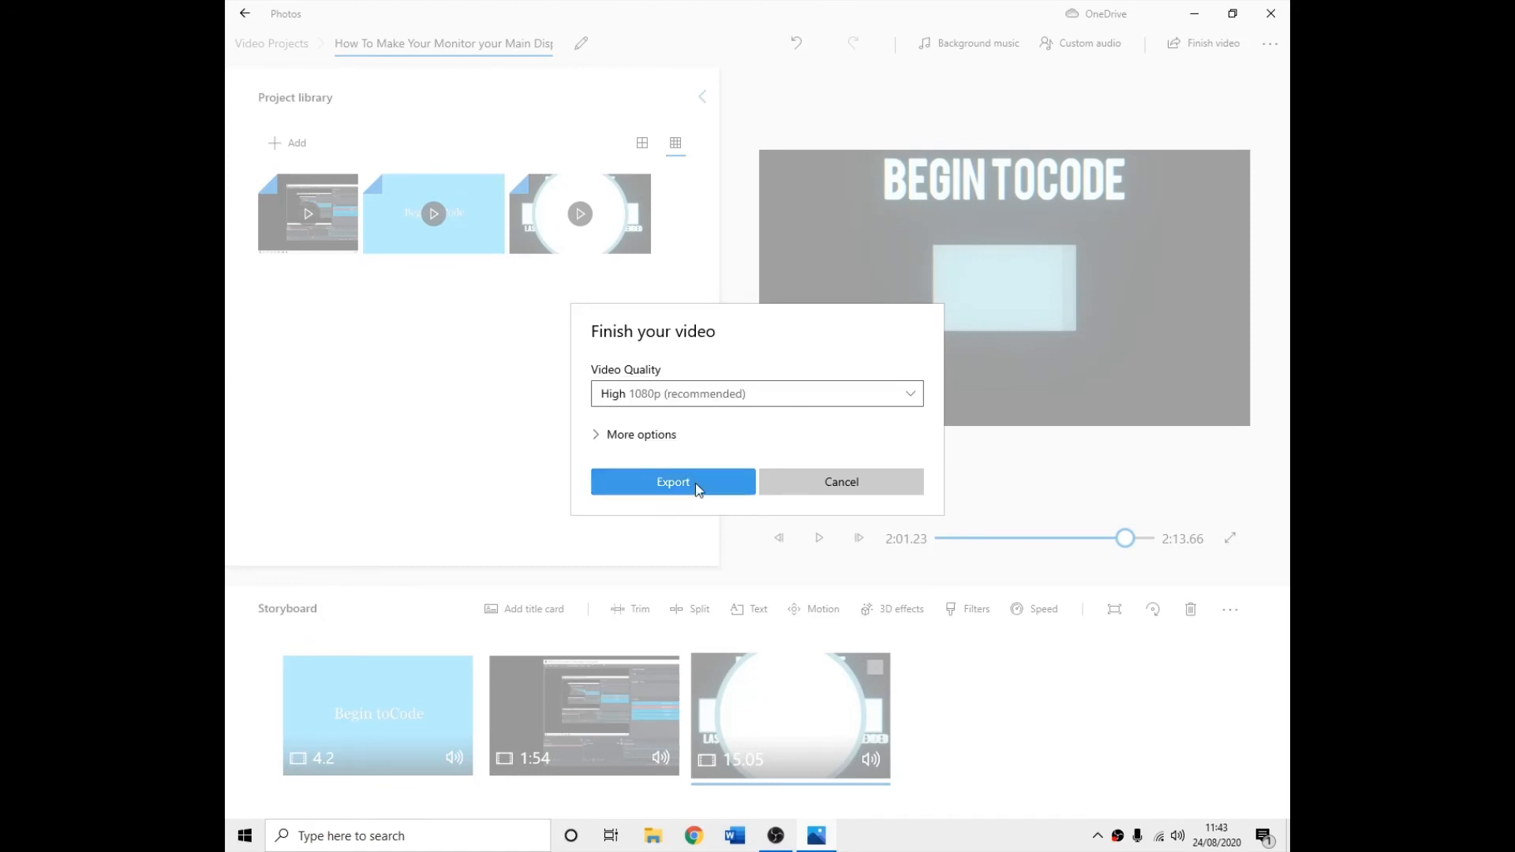
Examine the additional export options for hardware-accelerated encoding and collapse them again.
left_click(647, 434)
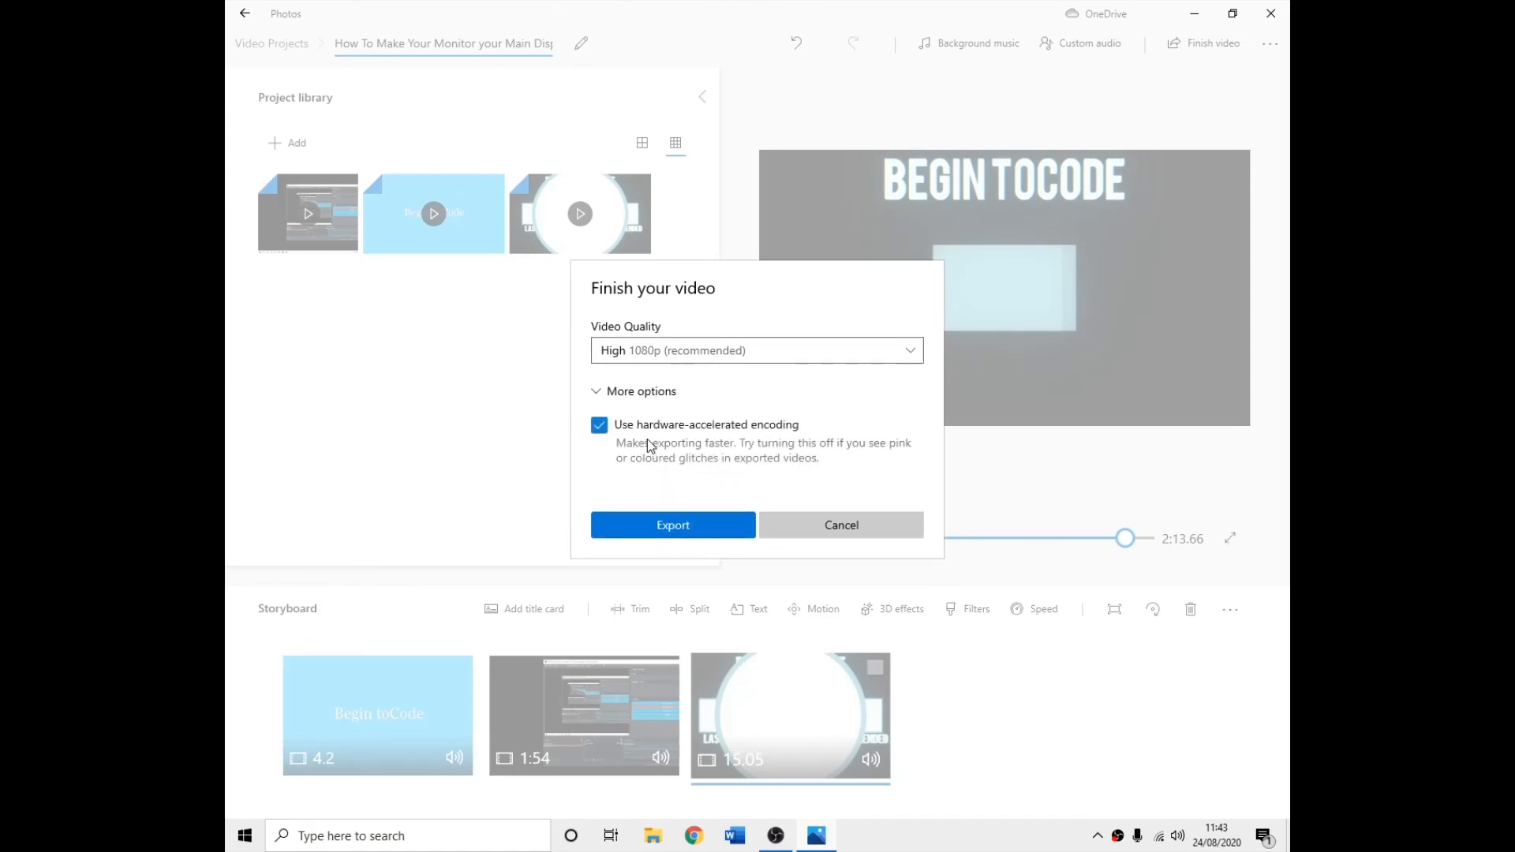
left_click(623, 391)
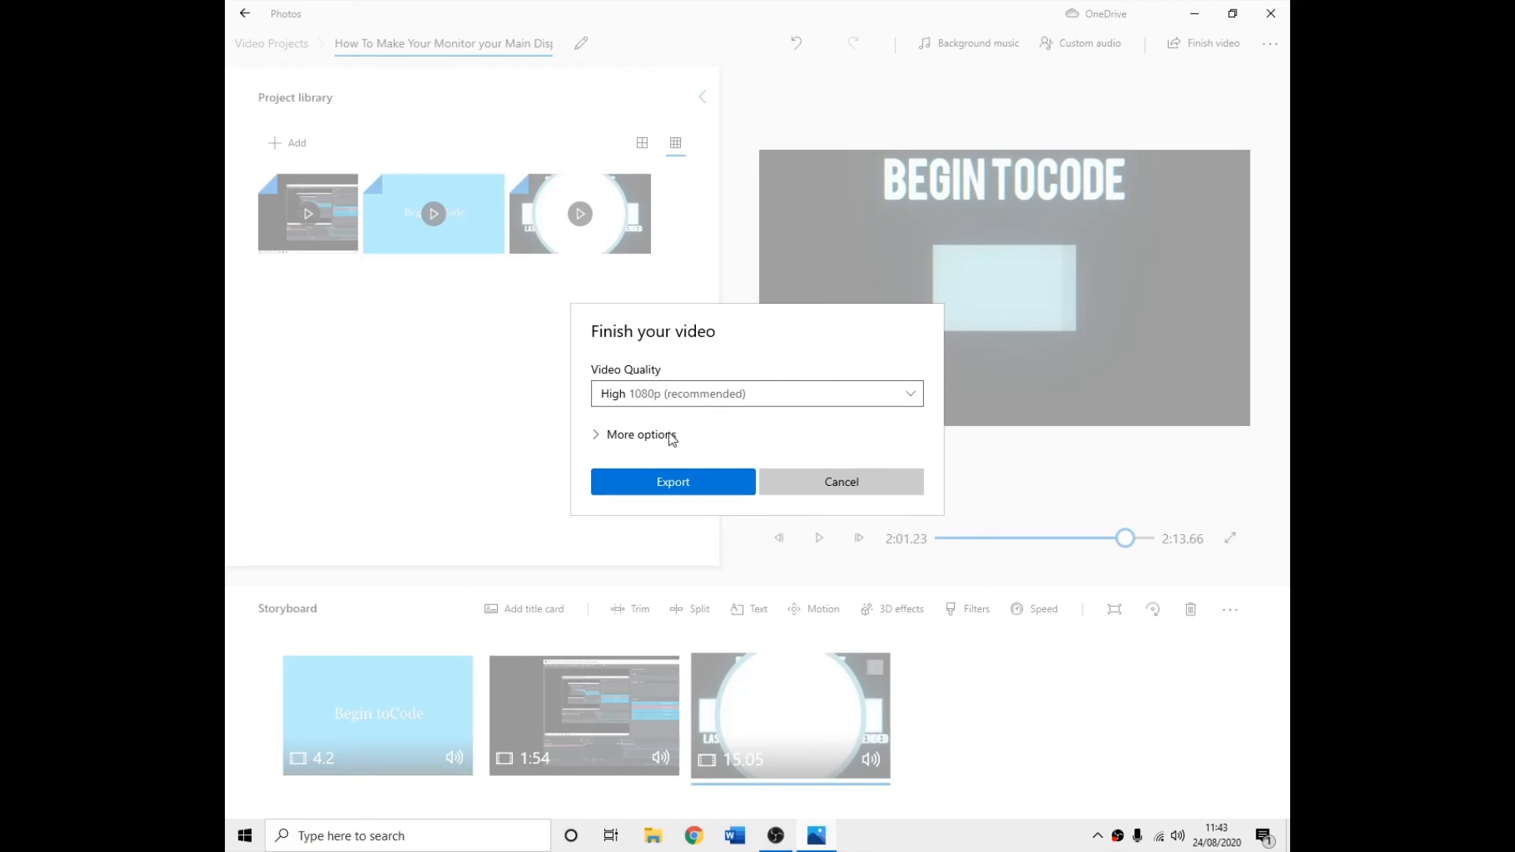
left_click(640, 434)
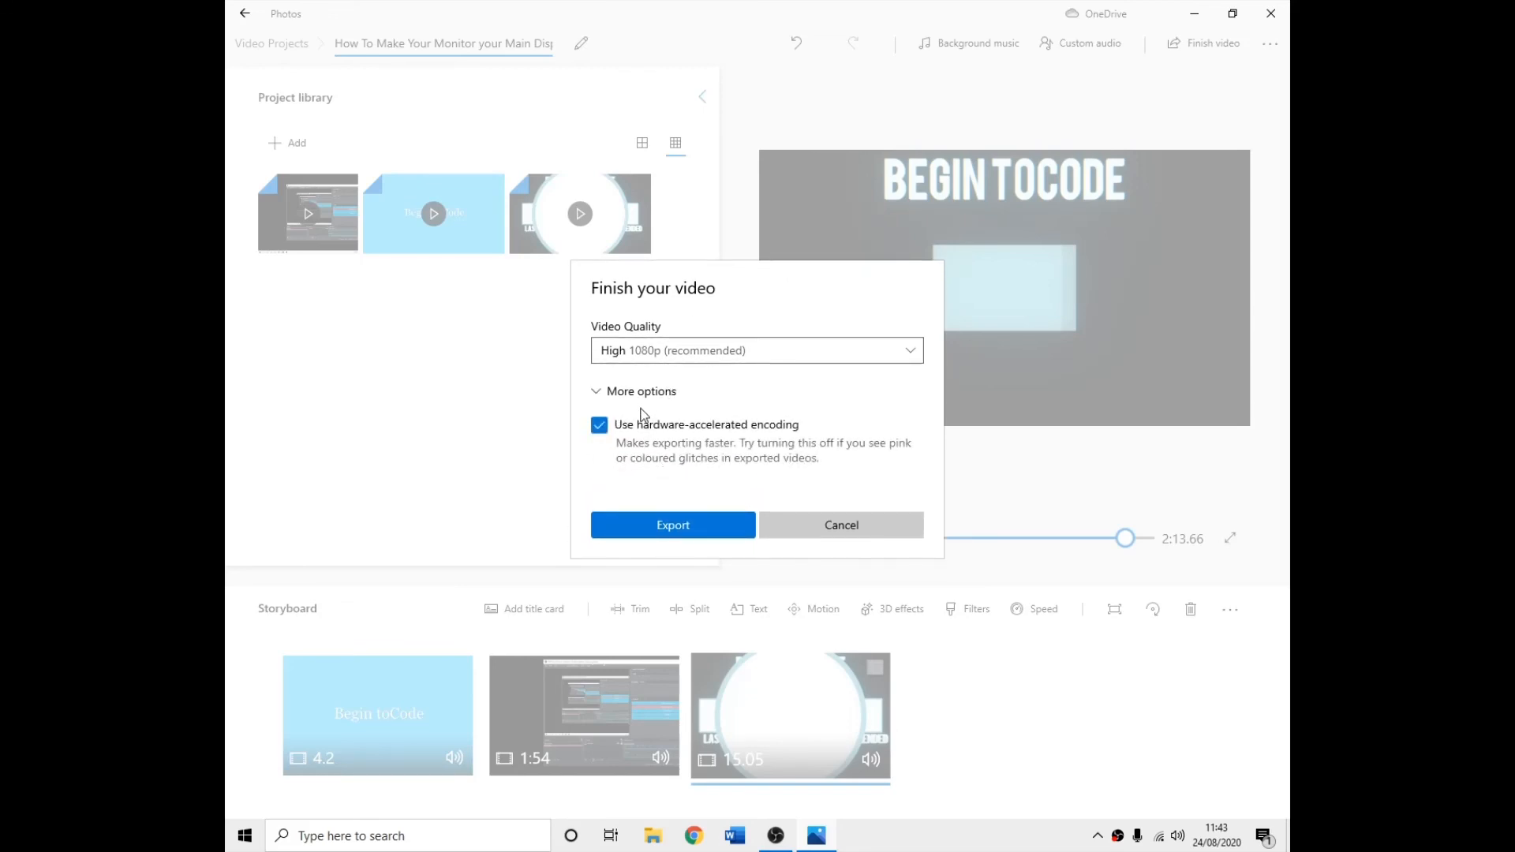
left_click(617, 395)
left_click(615, 433)
left_click(649, 395)
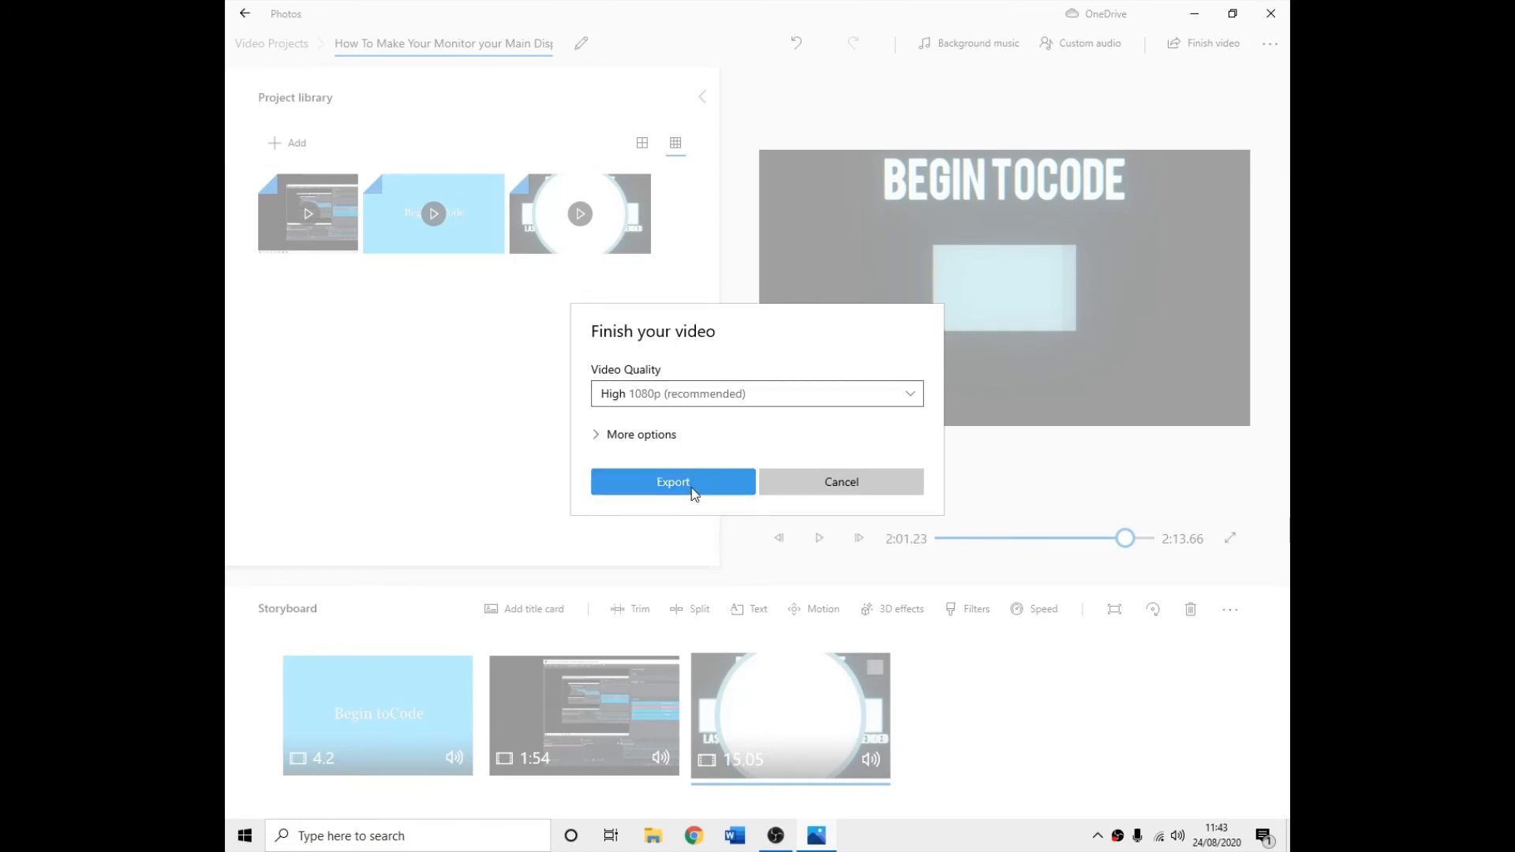
Export the video to the Videos folder in Documents under the name "How To Make Your Monitor your Main Display".
left_click(693, 493)
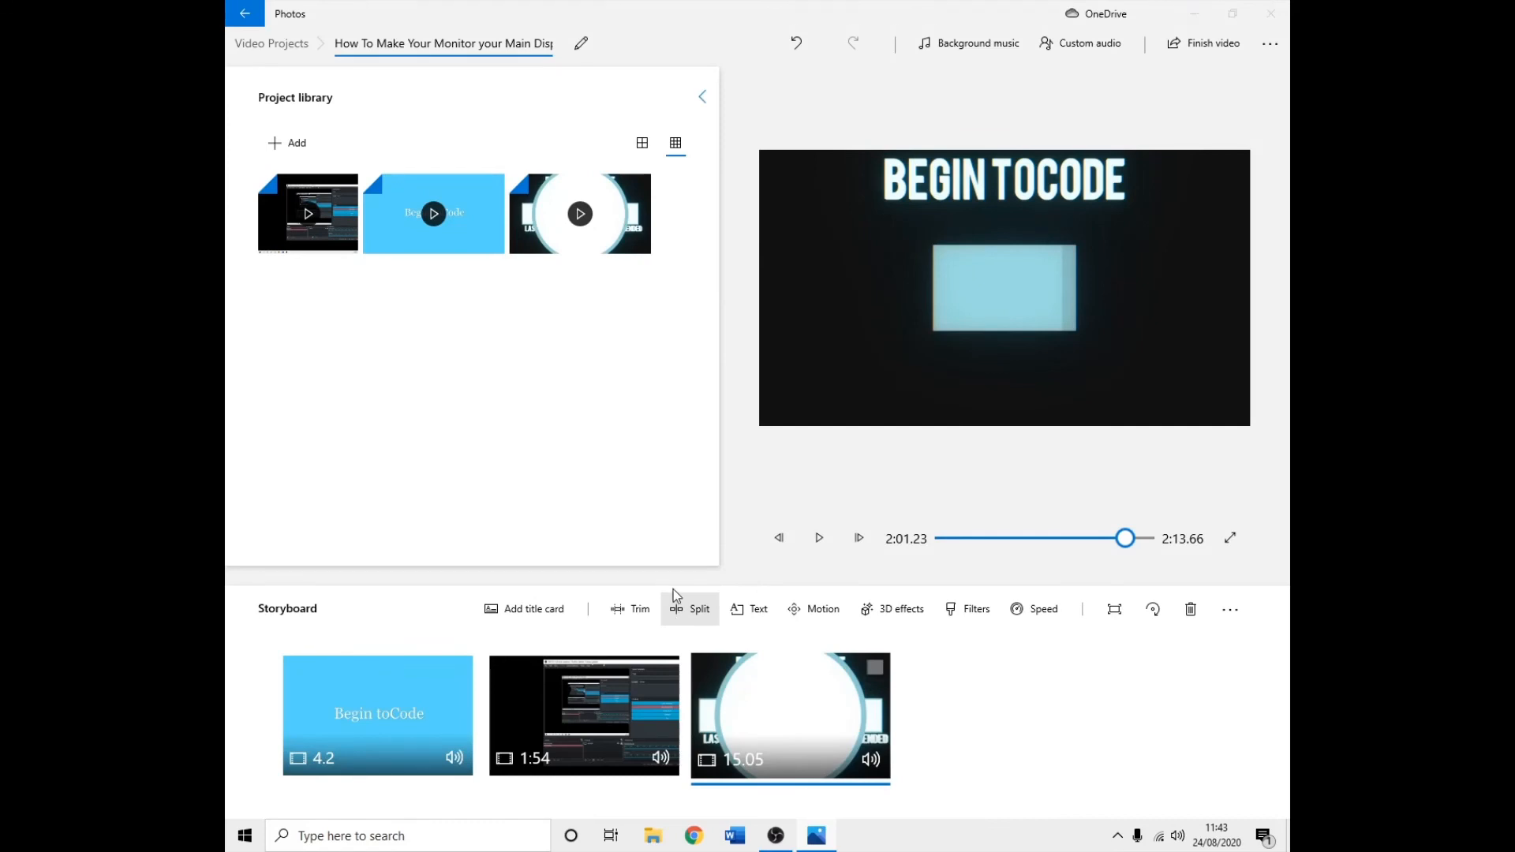
left_click(837, 454)
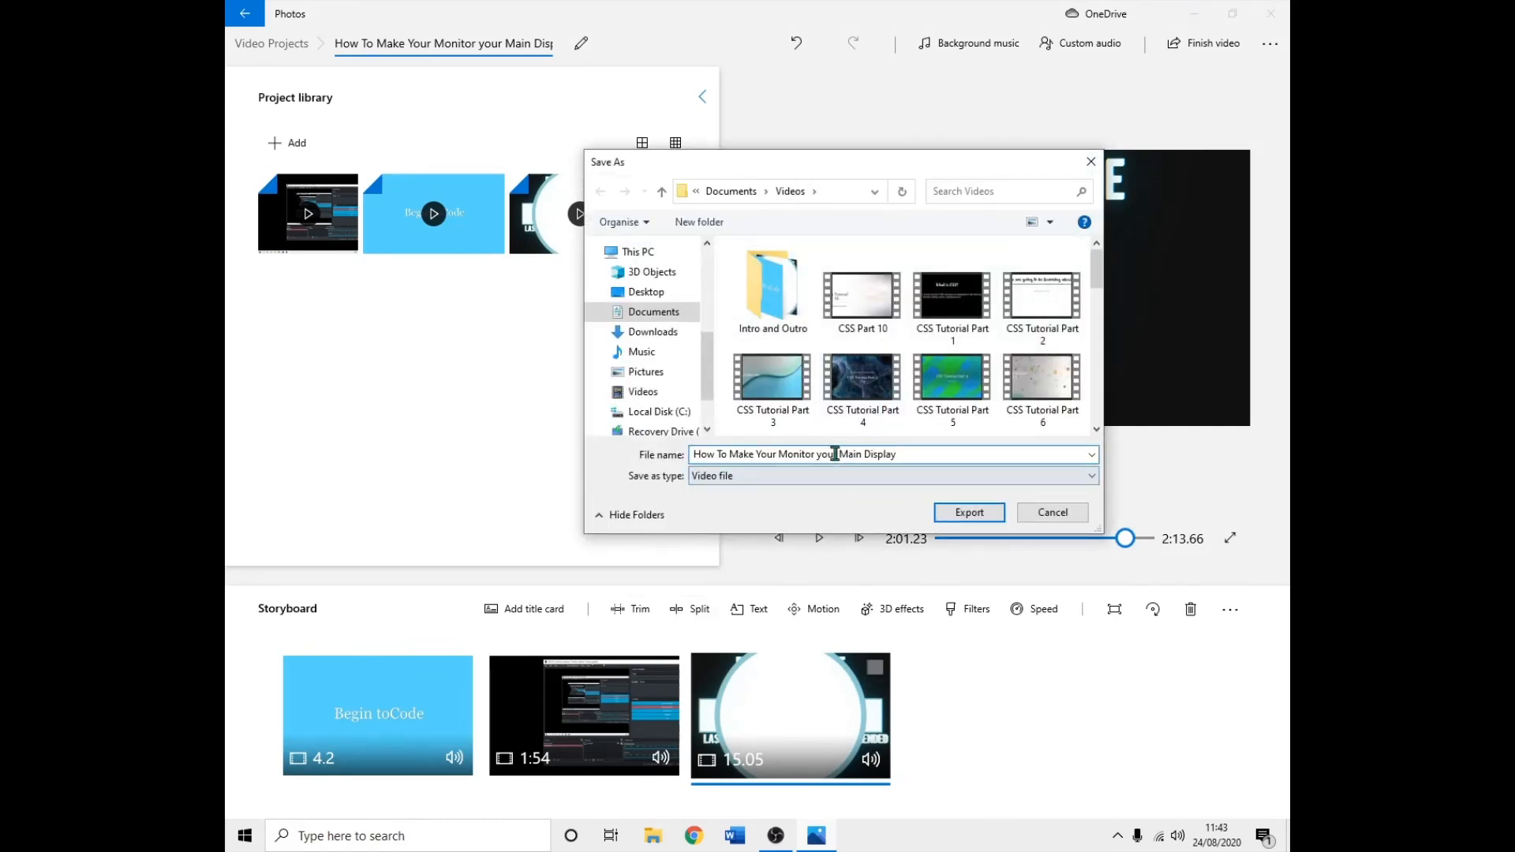
scroll(874, 305, "down", 5)
scroll(874, 306, "up", 5)
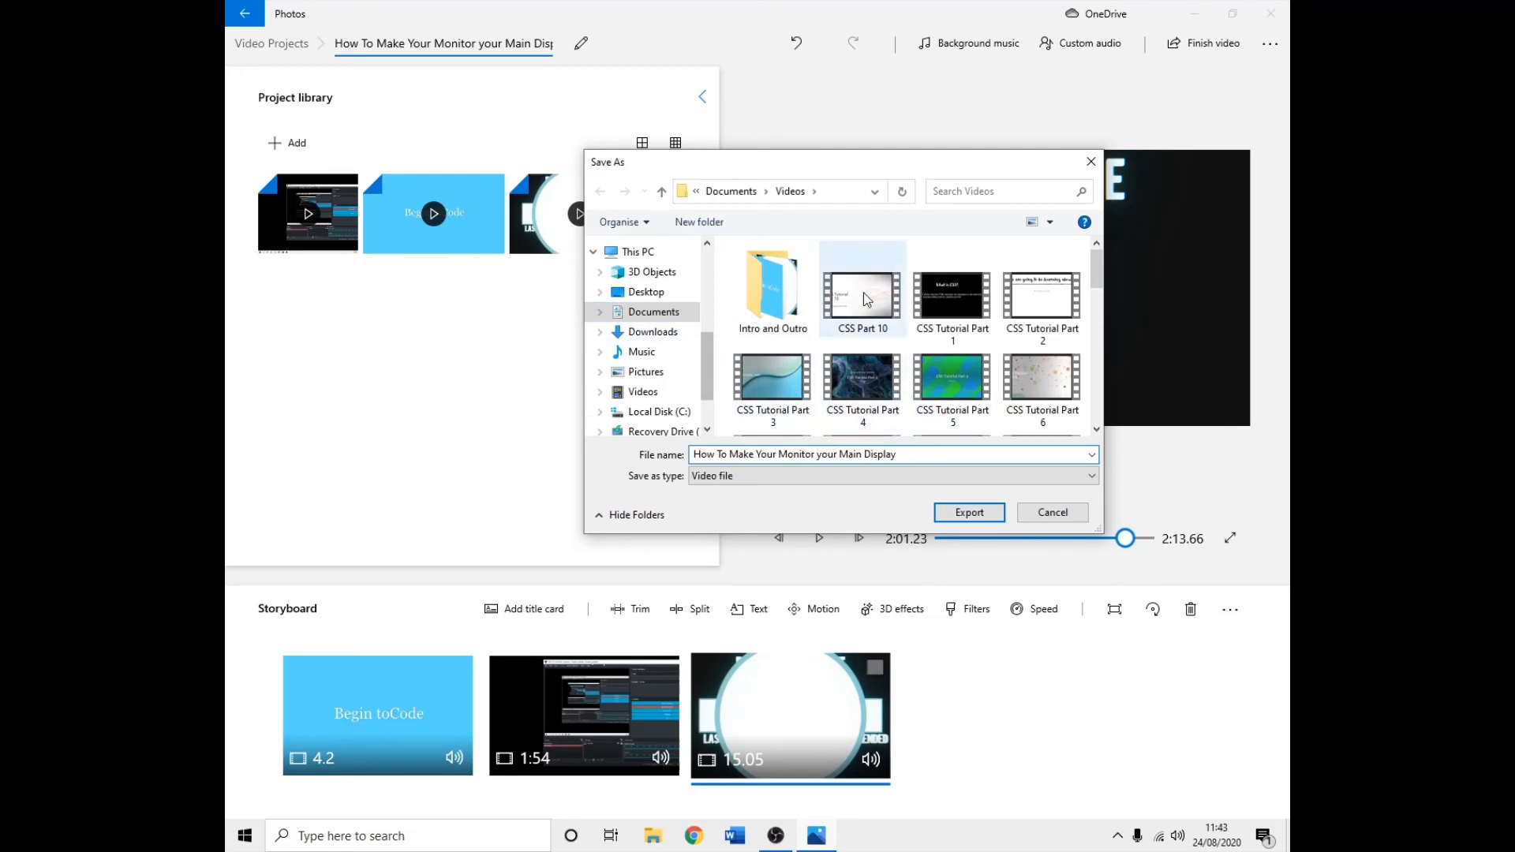
scroll(906, 323, "down", 5)
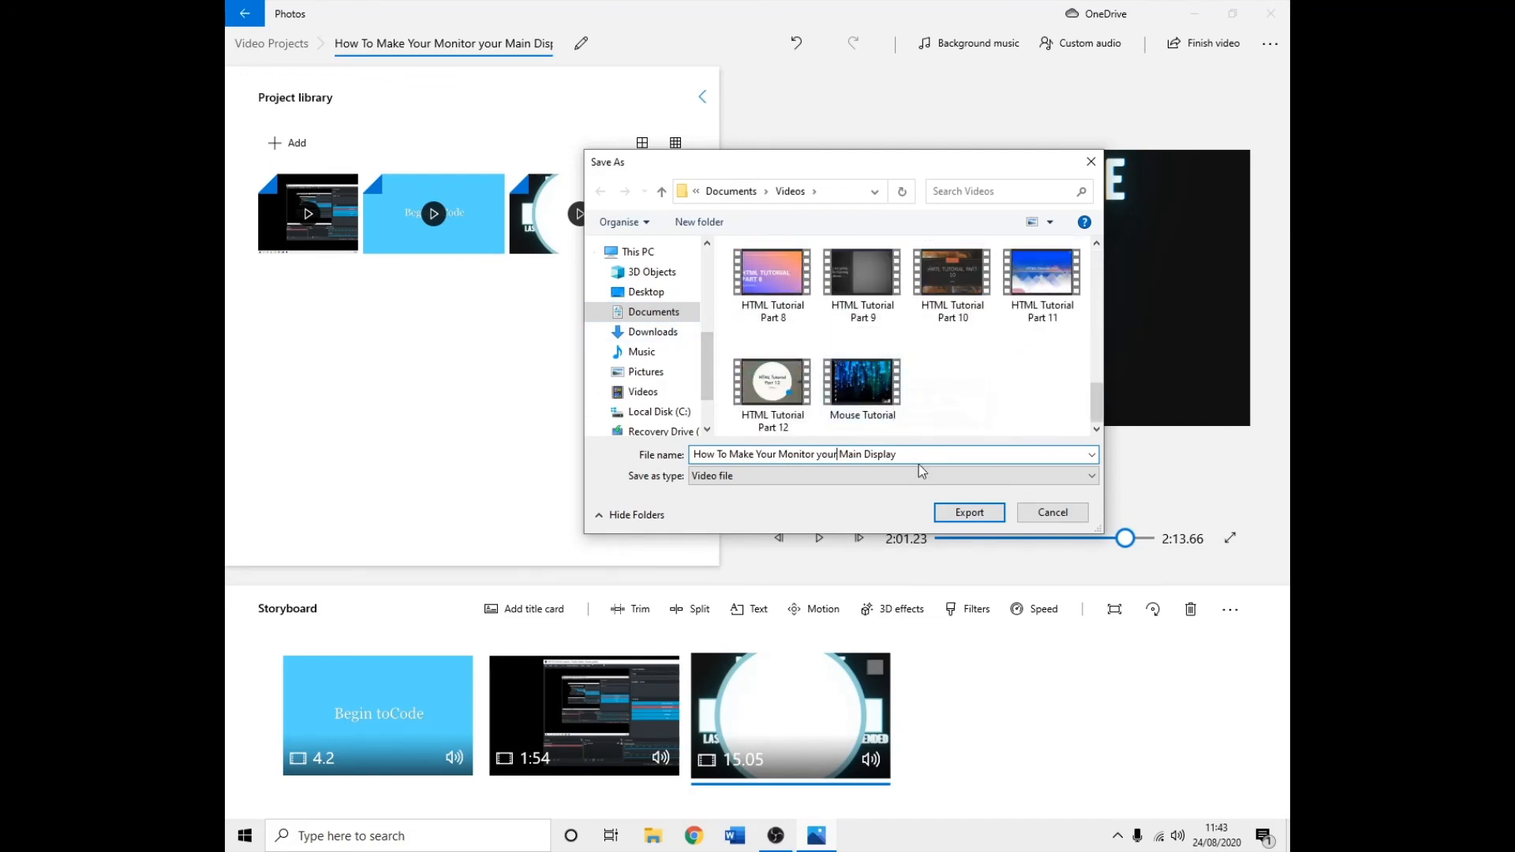
scroll(892, 430, "up", 10)
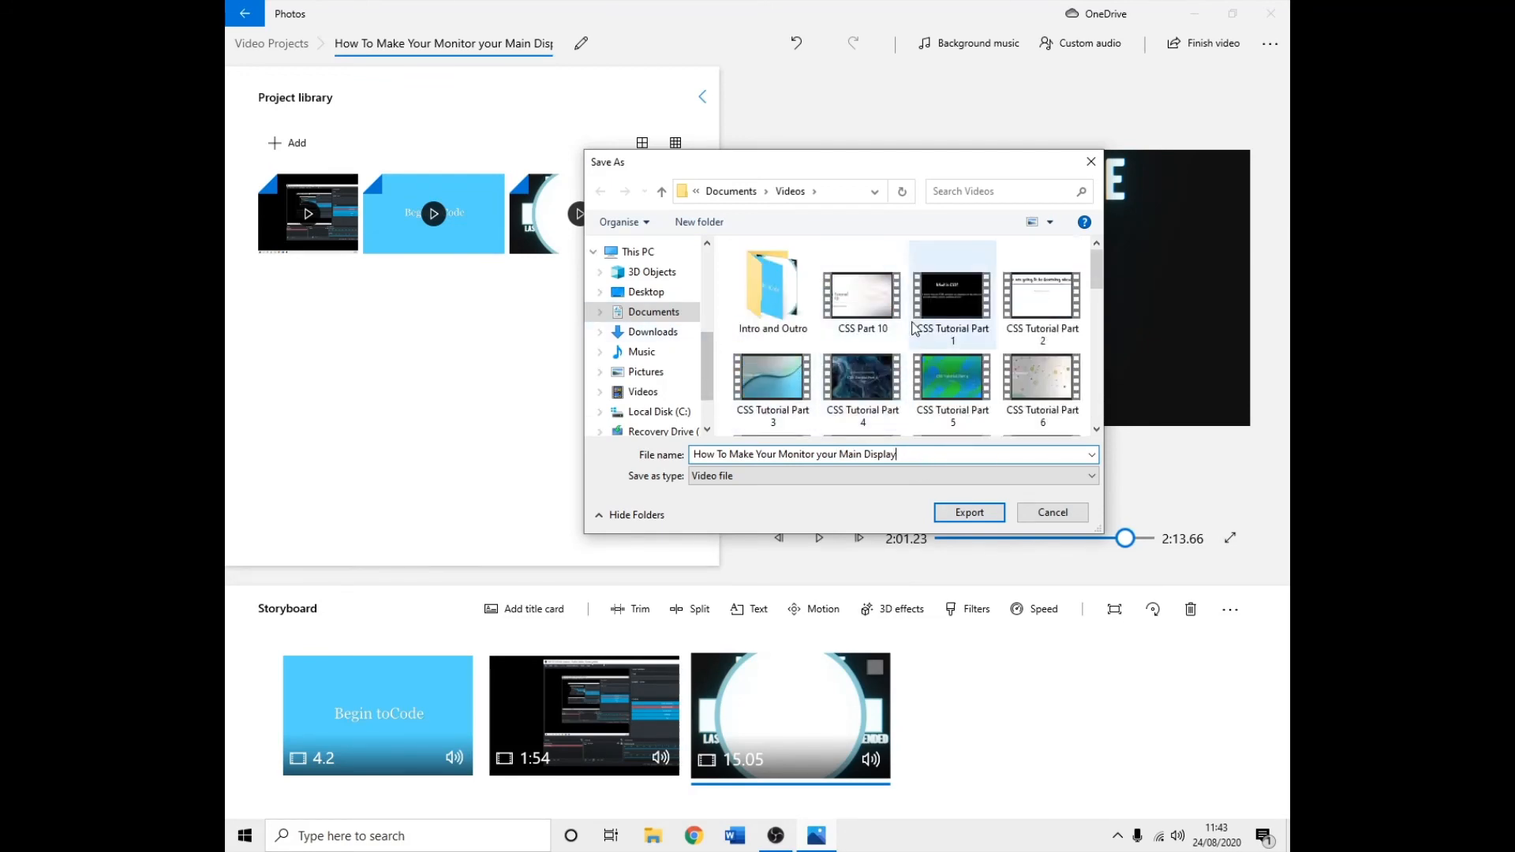
scroll(921, 410, "down", 8)
scroll(840, 322, "up", 5)
scroll(840, 322, "up", 3)
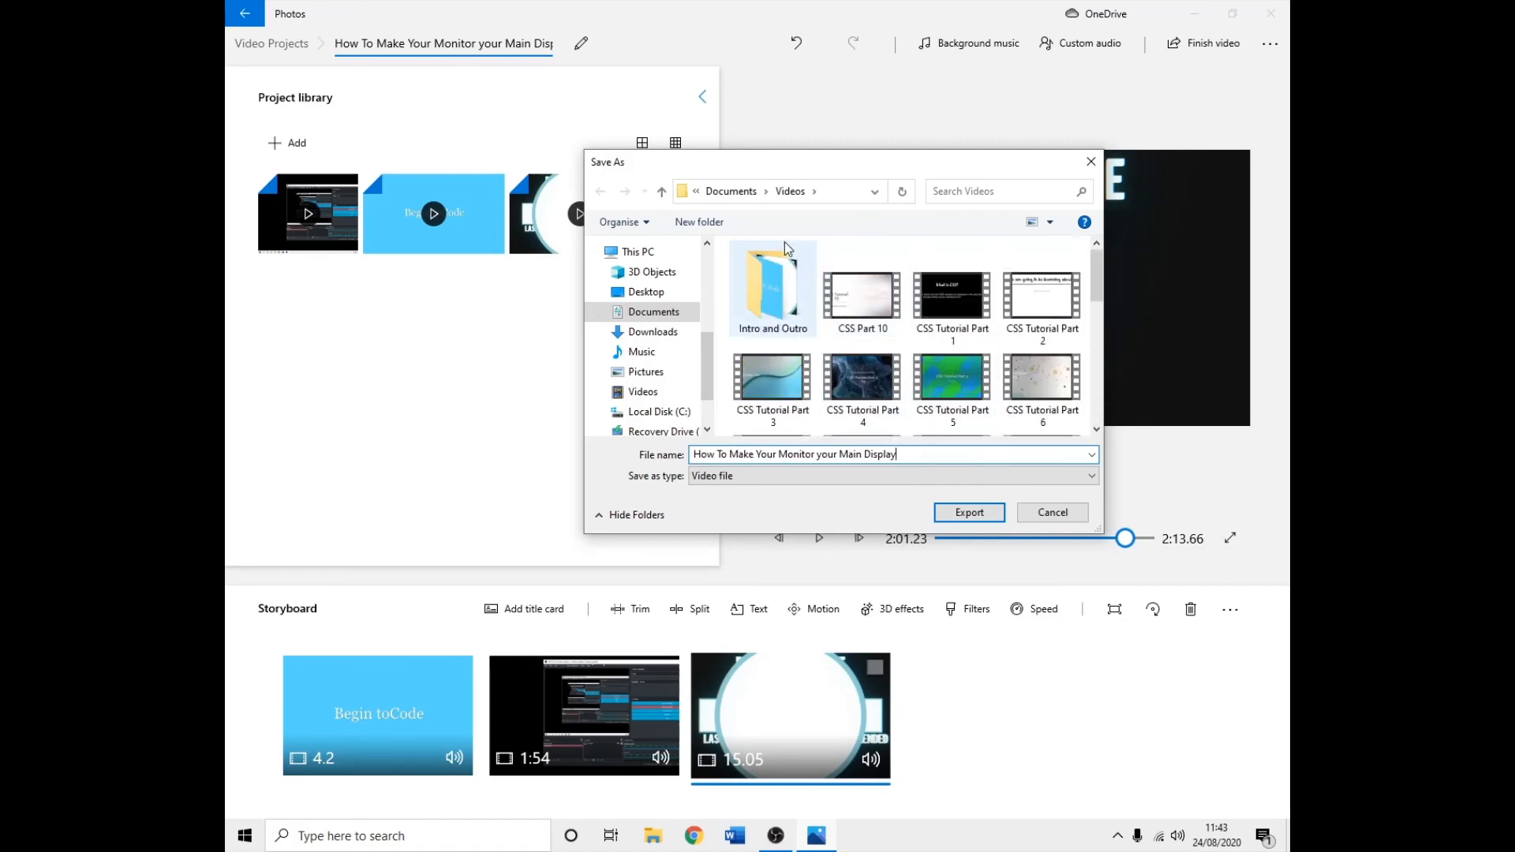
scroll(863, 386, "down", 8)
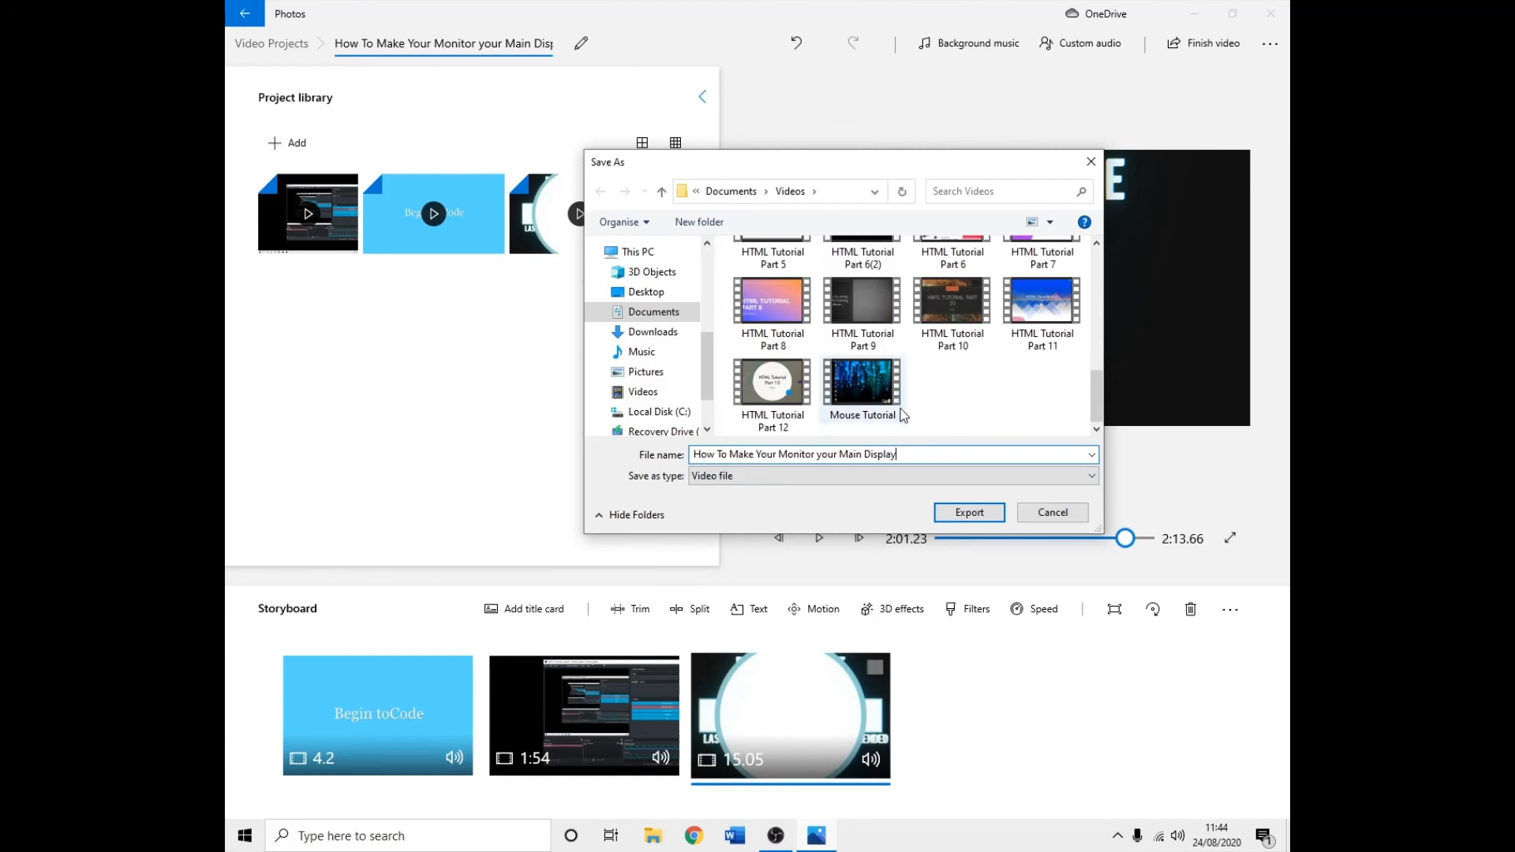
scroll(919, 395, "up", 8)
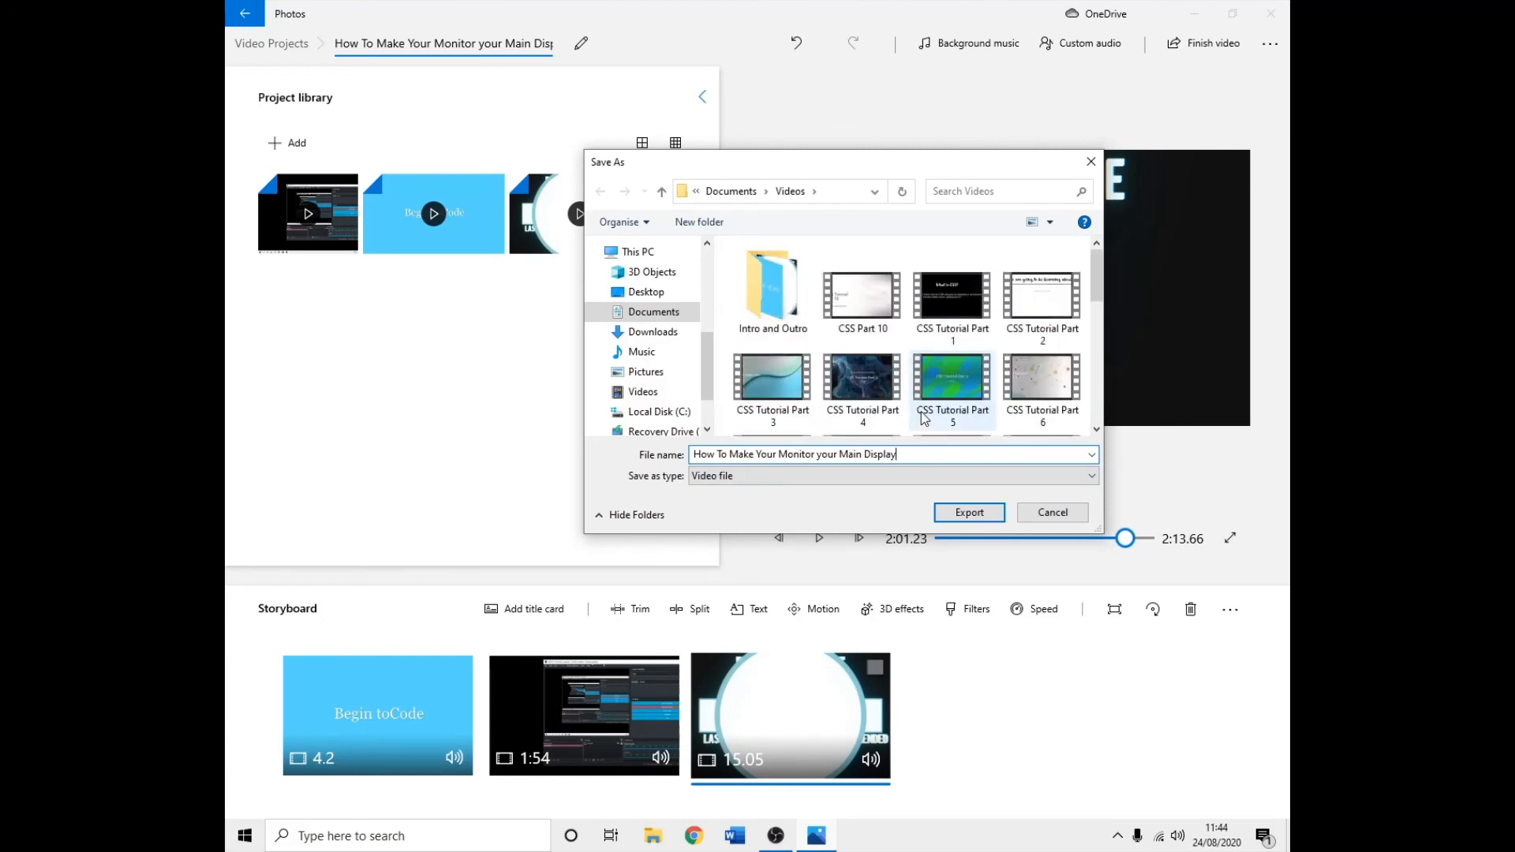
left_click(971, 512)
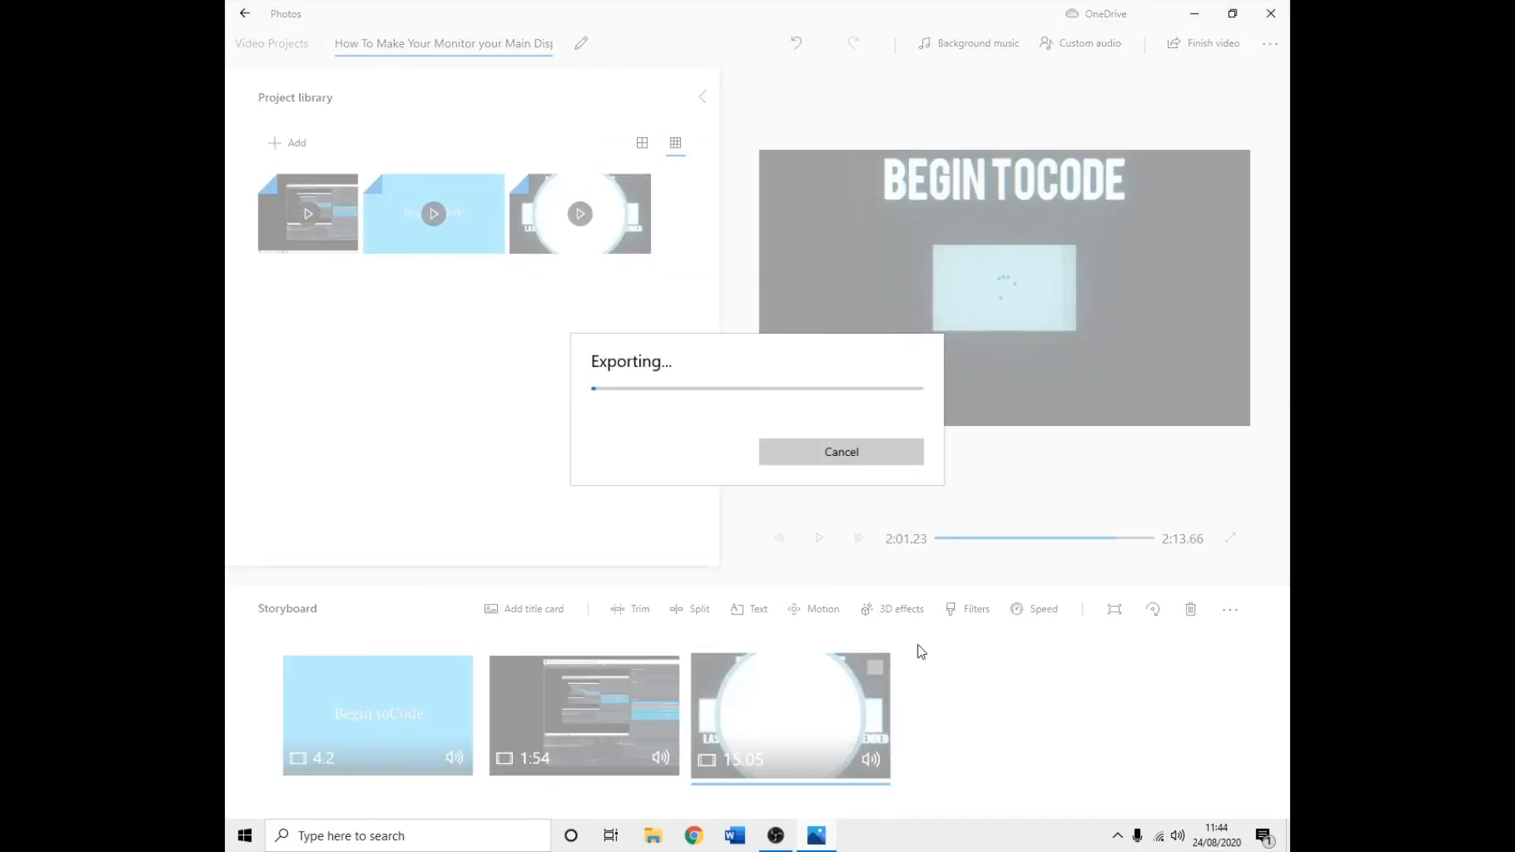